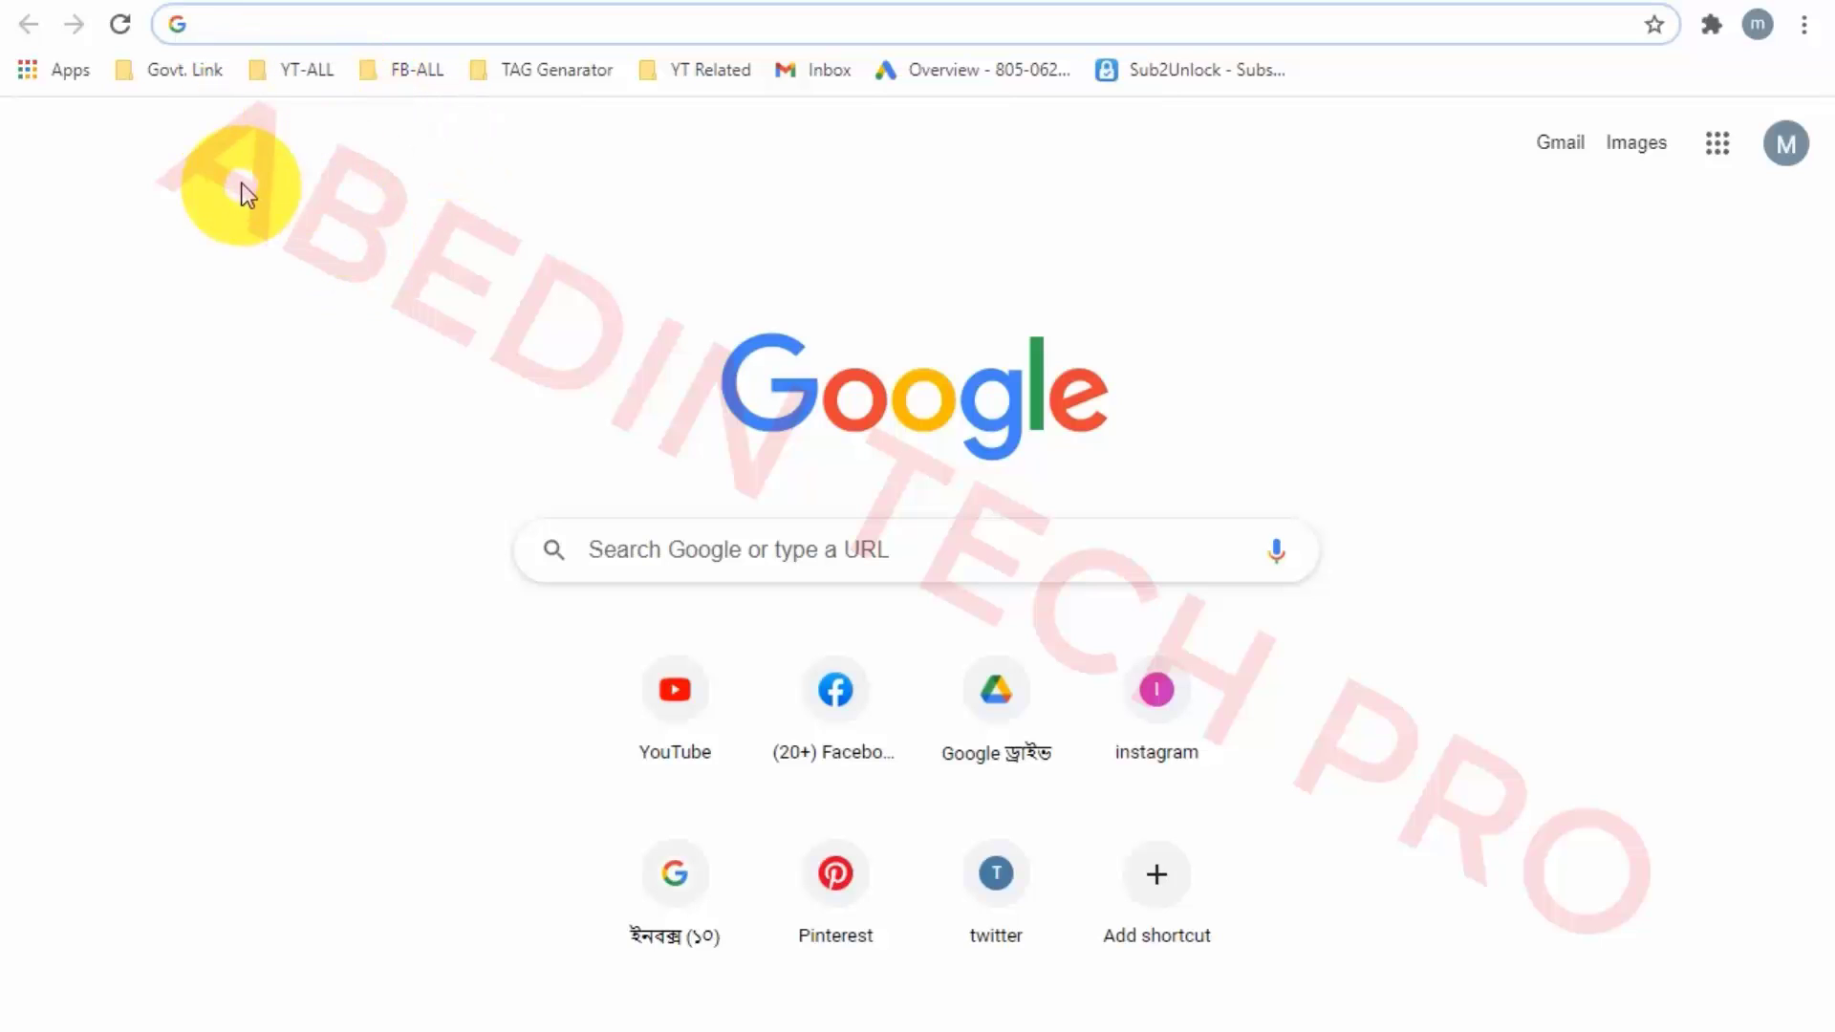
# Go to pesp.mynagad.com in Chrome to reach the stipend project login page
pyautogui.click(227, 27)
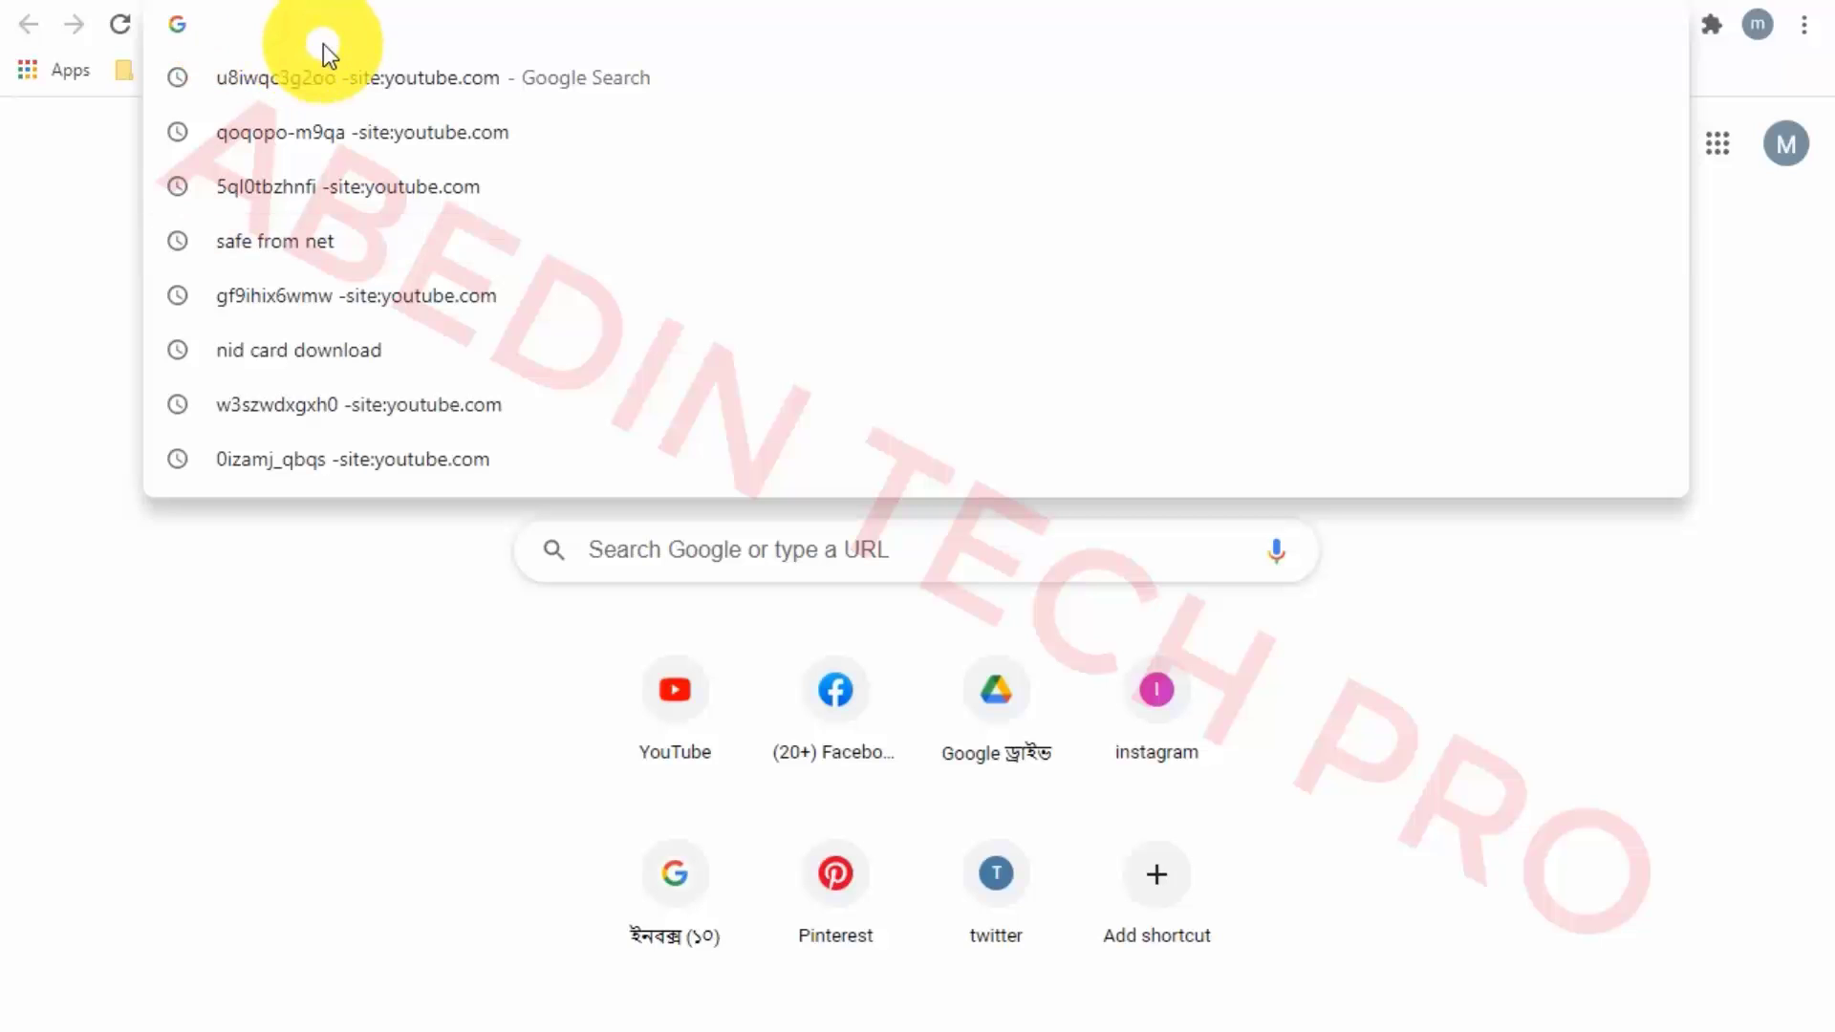
pyautogui.write('pesp.my')
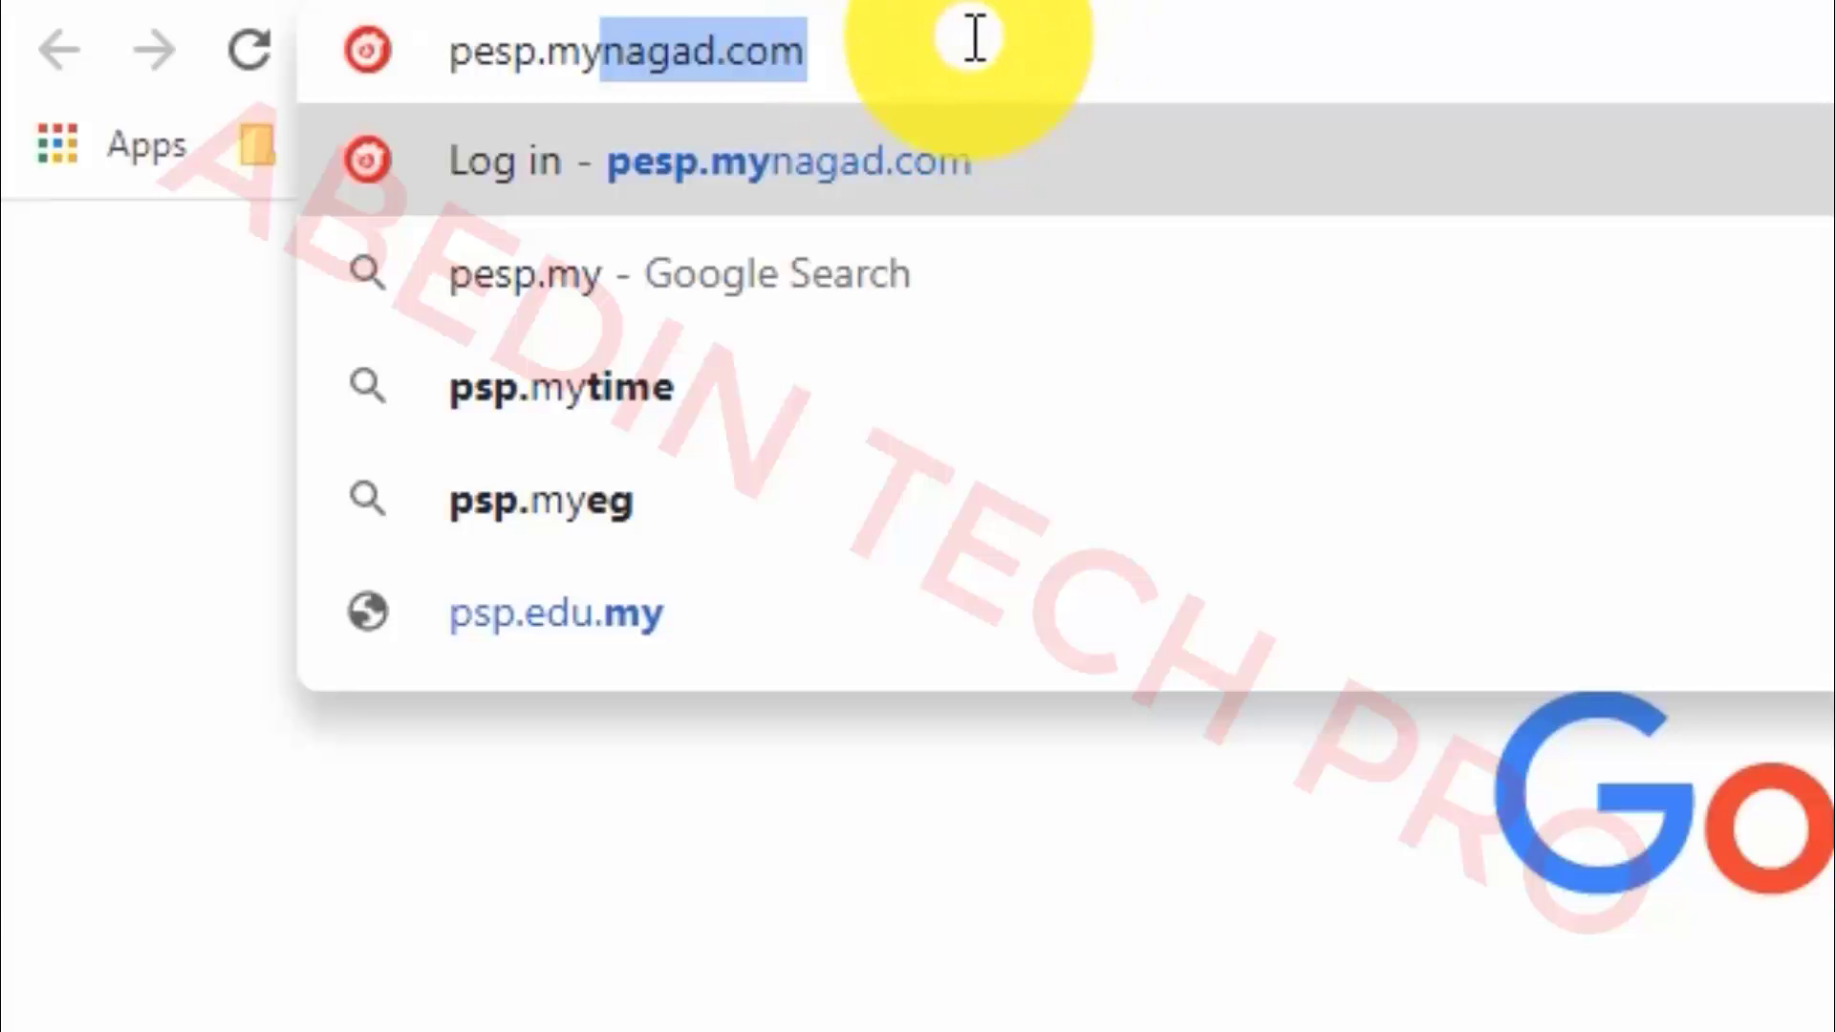
pyautogui.press('Return')
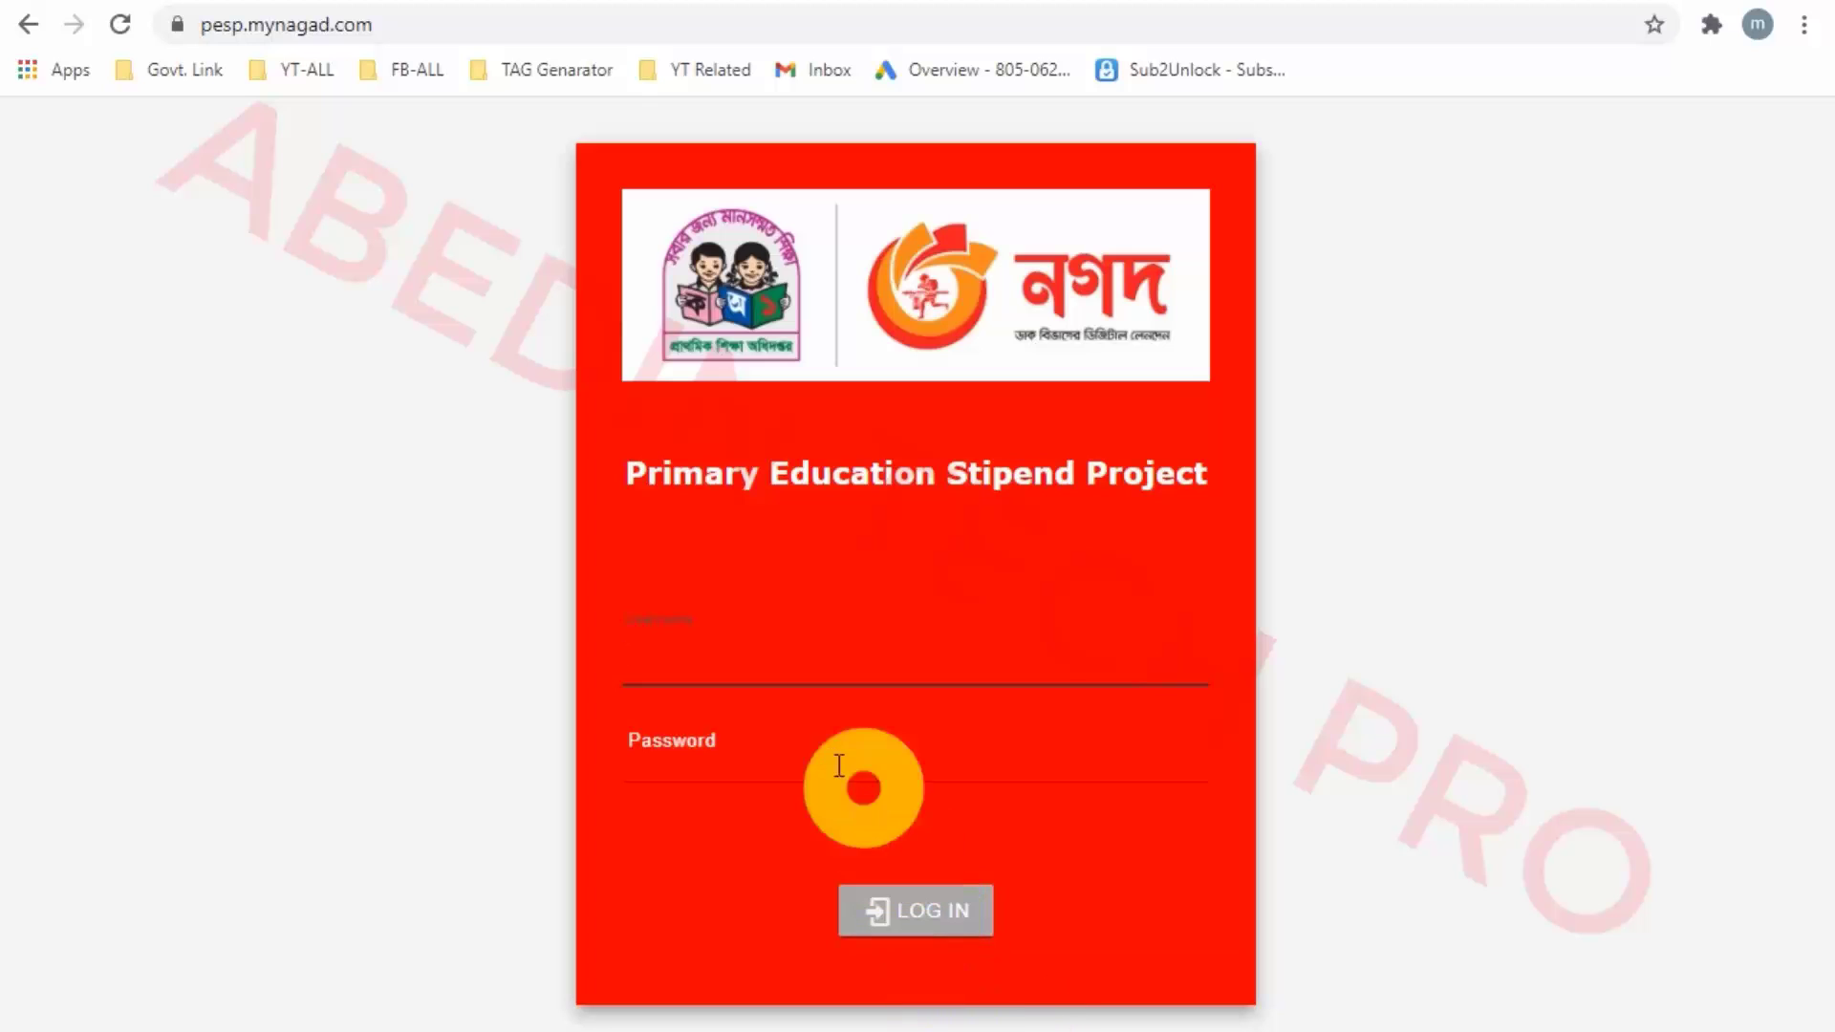
# Log in to the portal with the school account's username and password
pyautogui.click(695, 634)
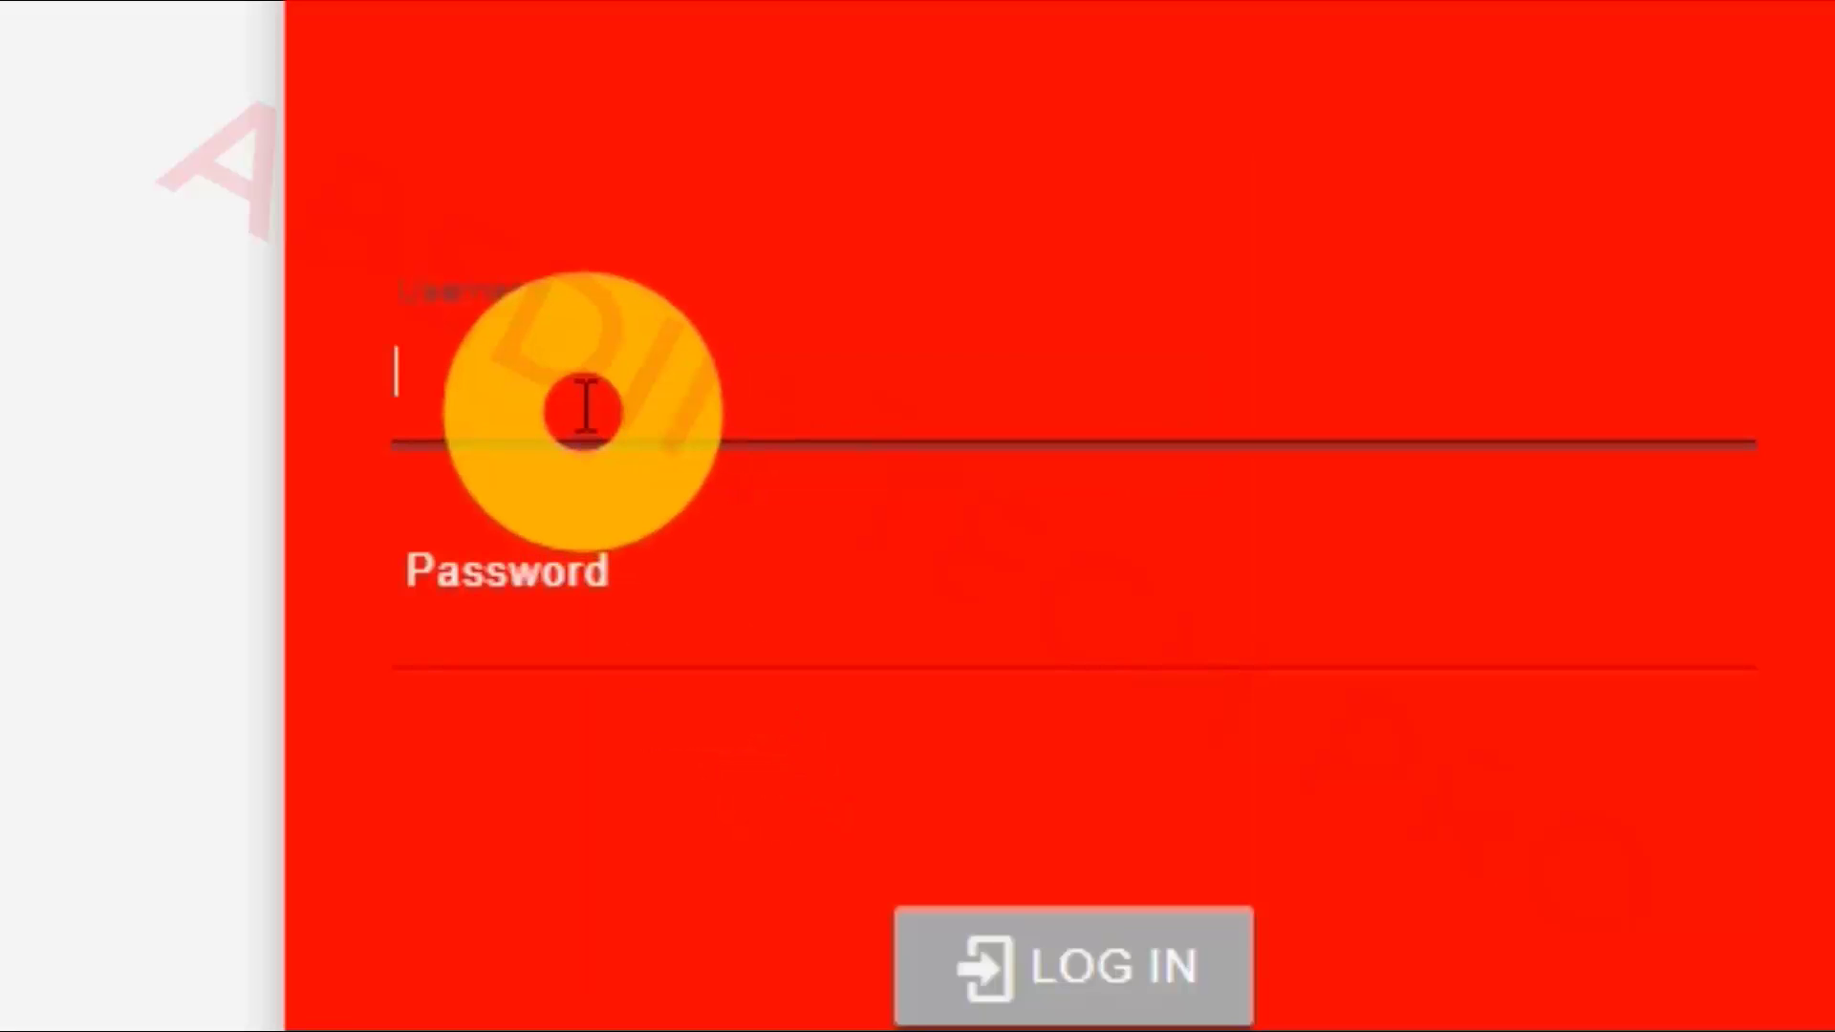
pyautogui.click(585, 407)
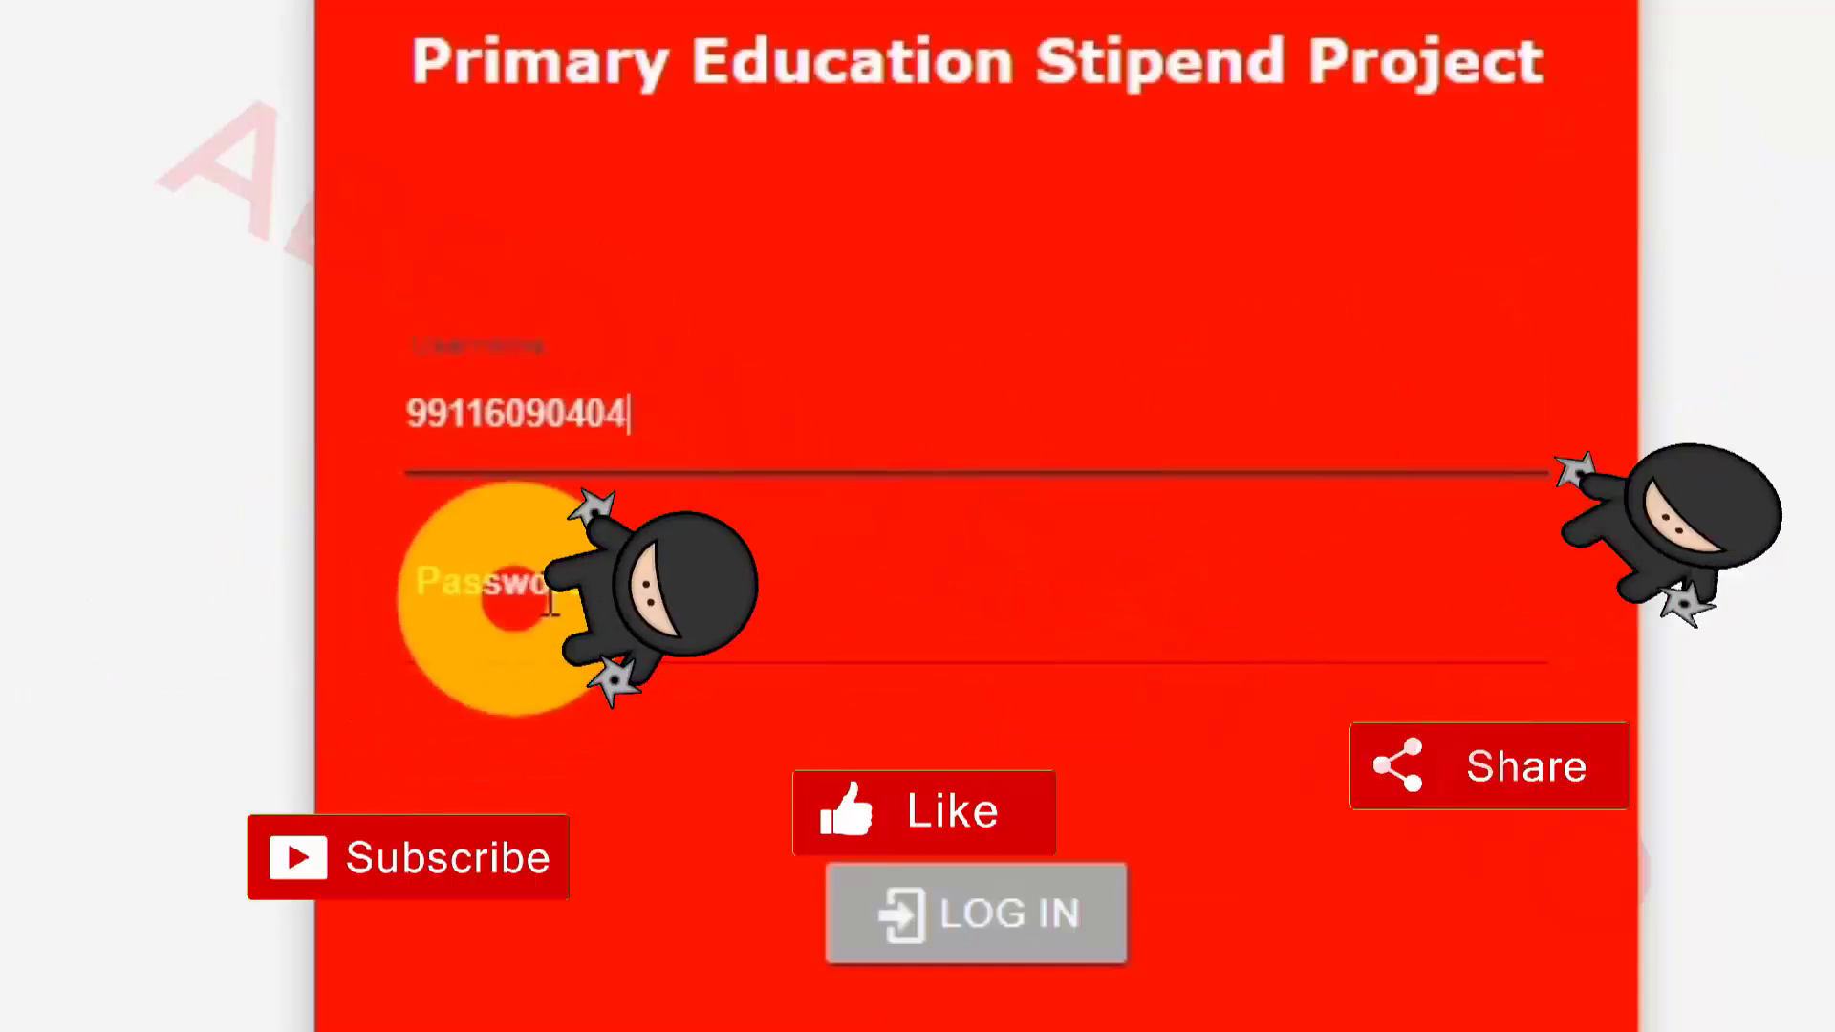
pyautogui.click(573, 581)
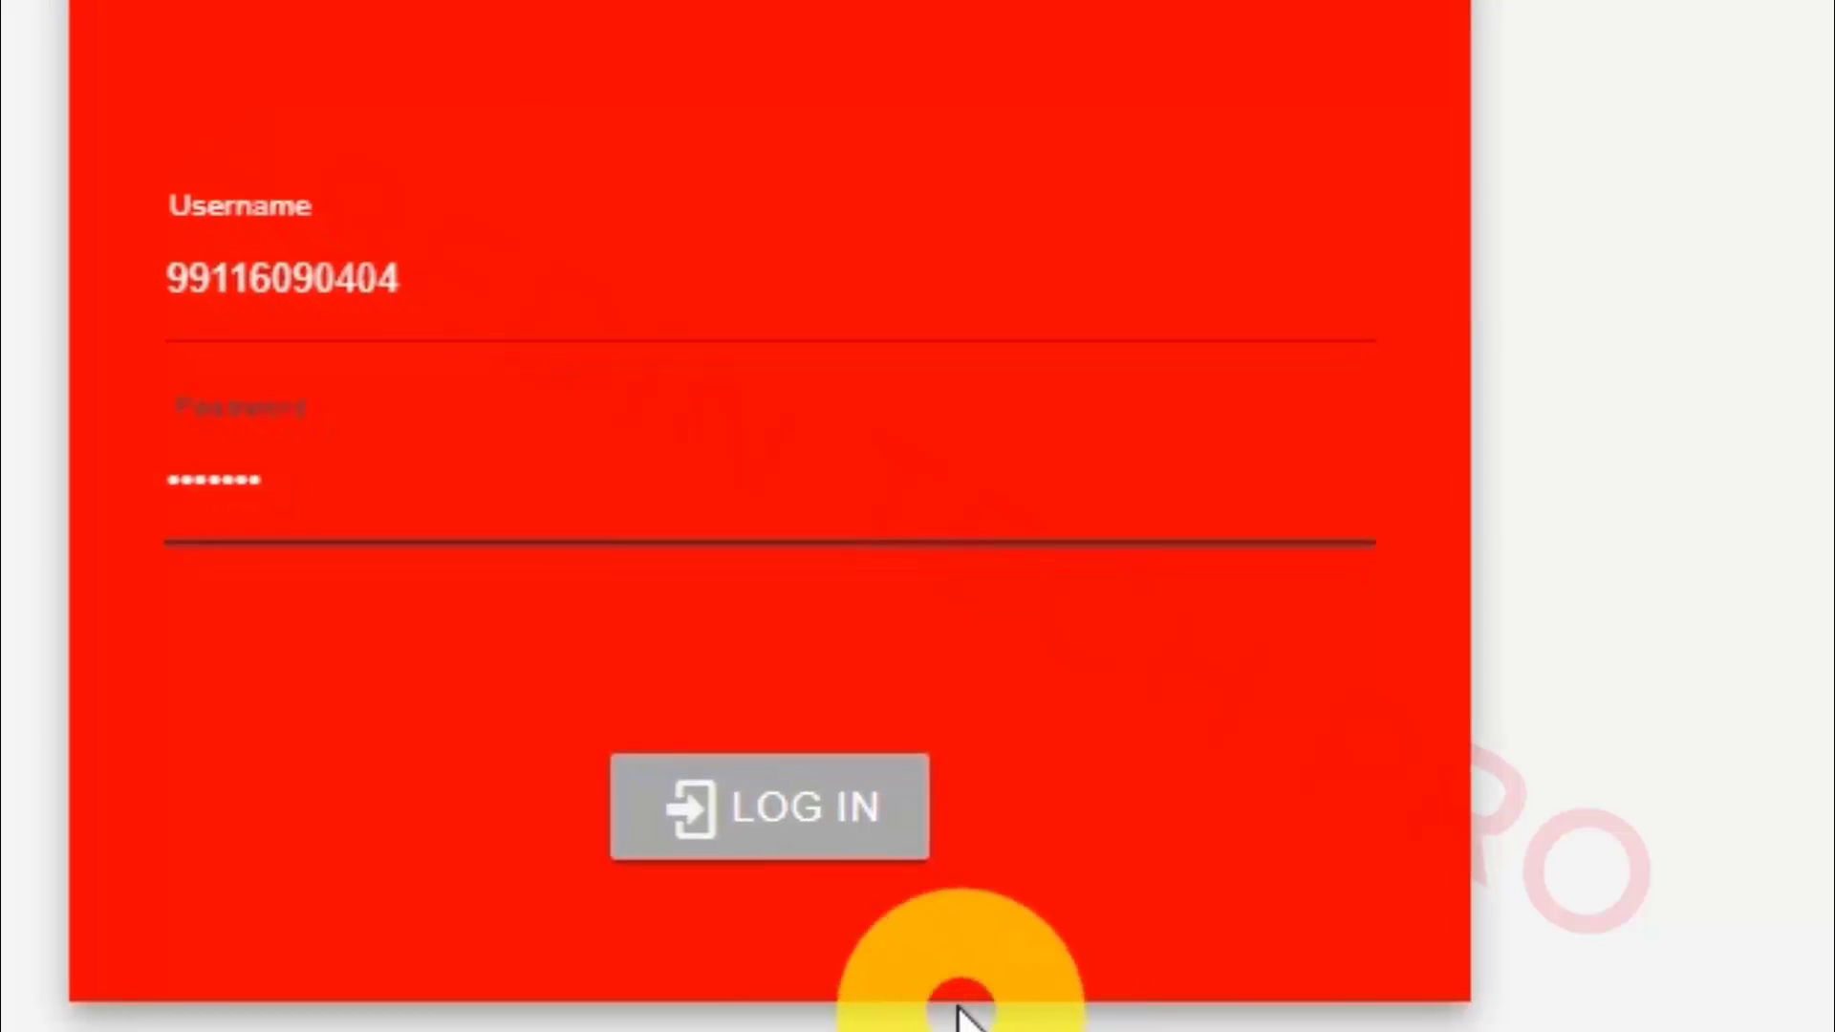
pyautogui.click(776, 801)
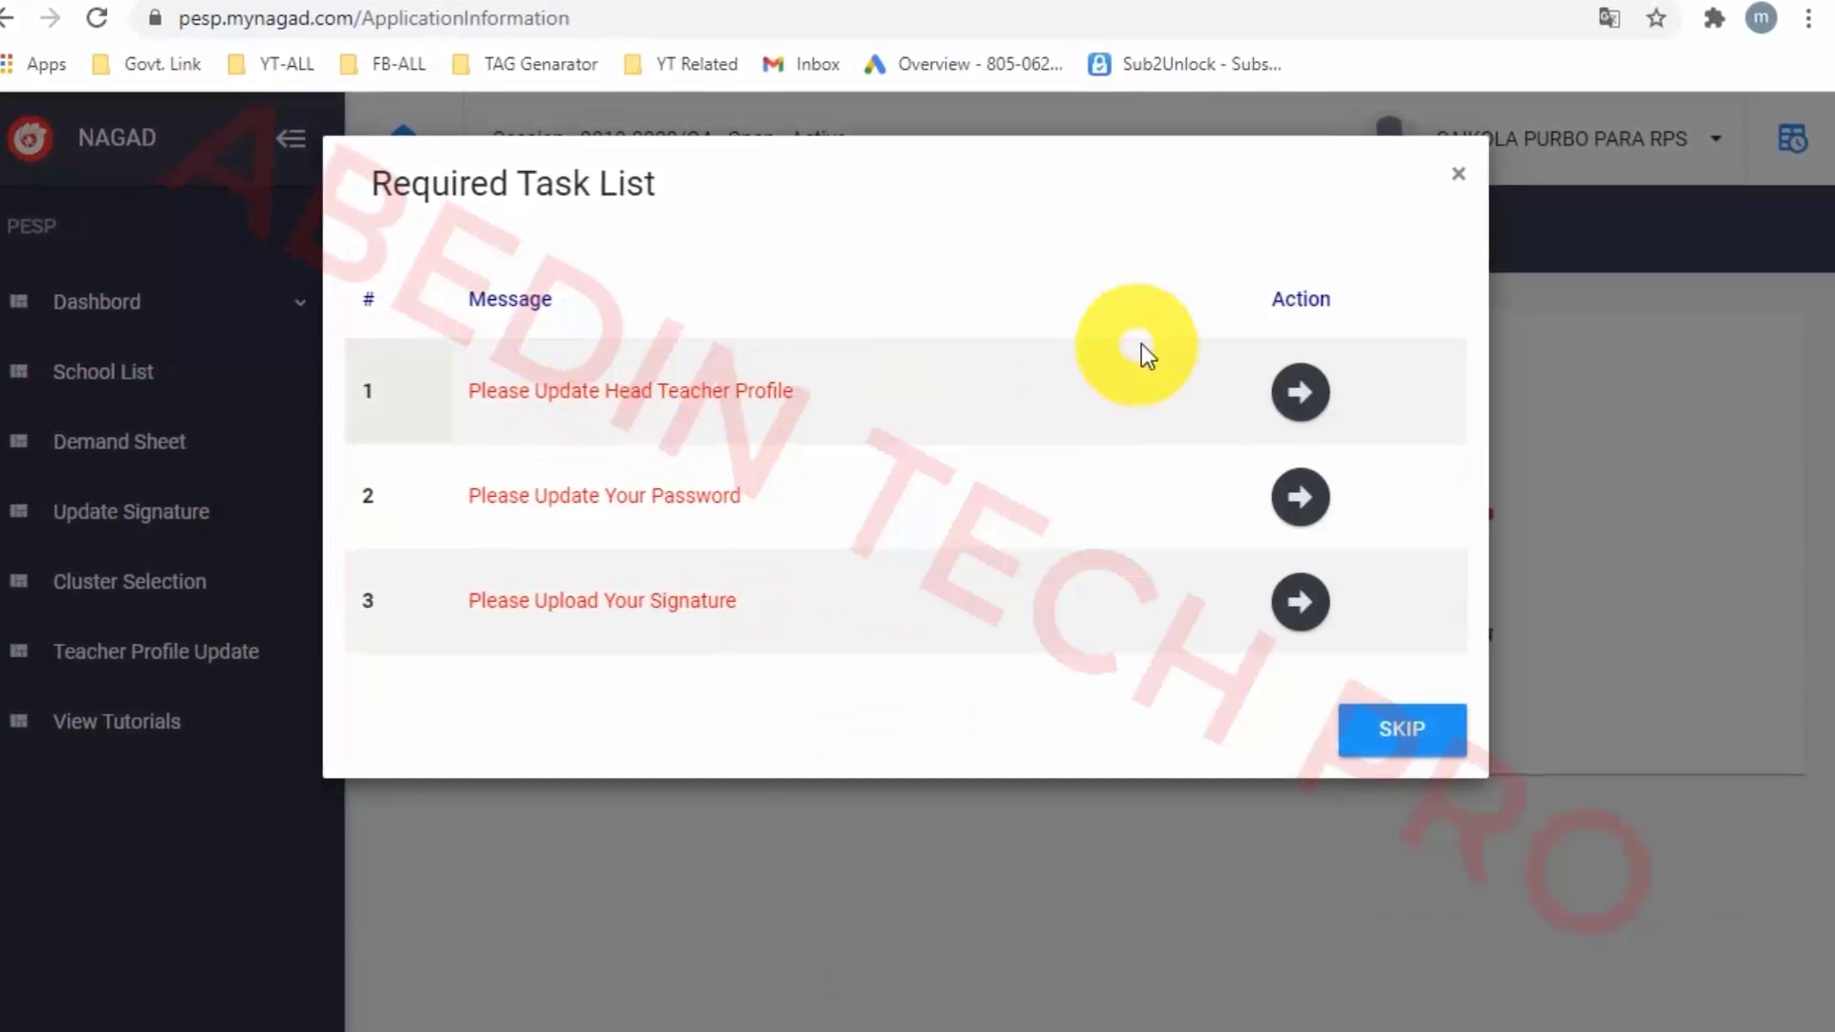
# In the head teacher profile task, set School Type to জাতীয়করণ স্কুল
pyautogui.click(1300, 398)
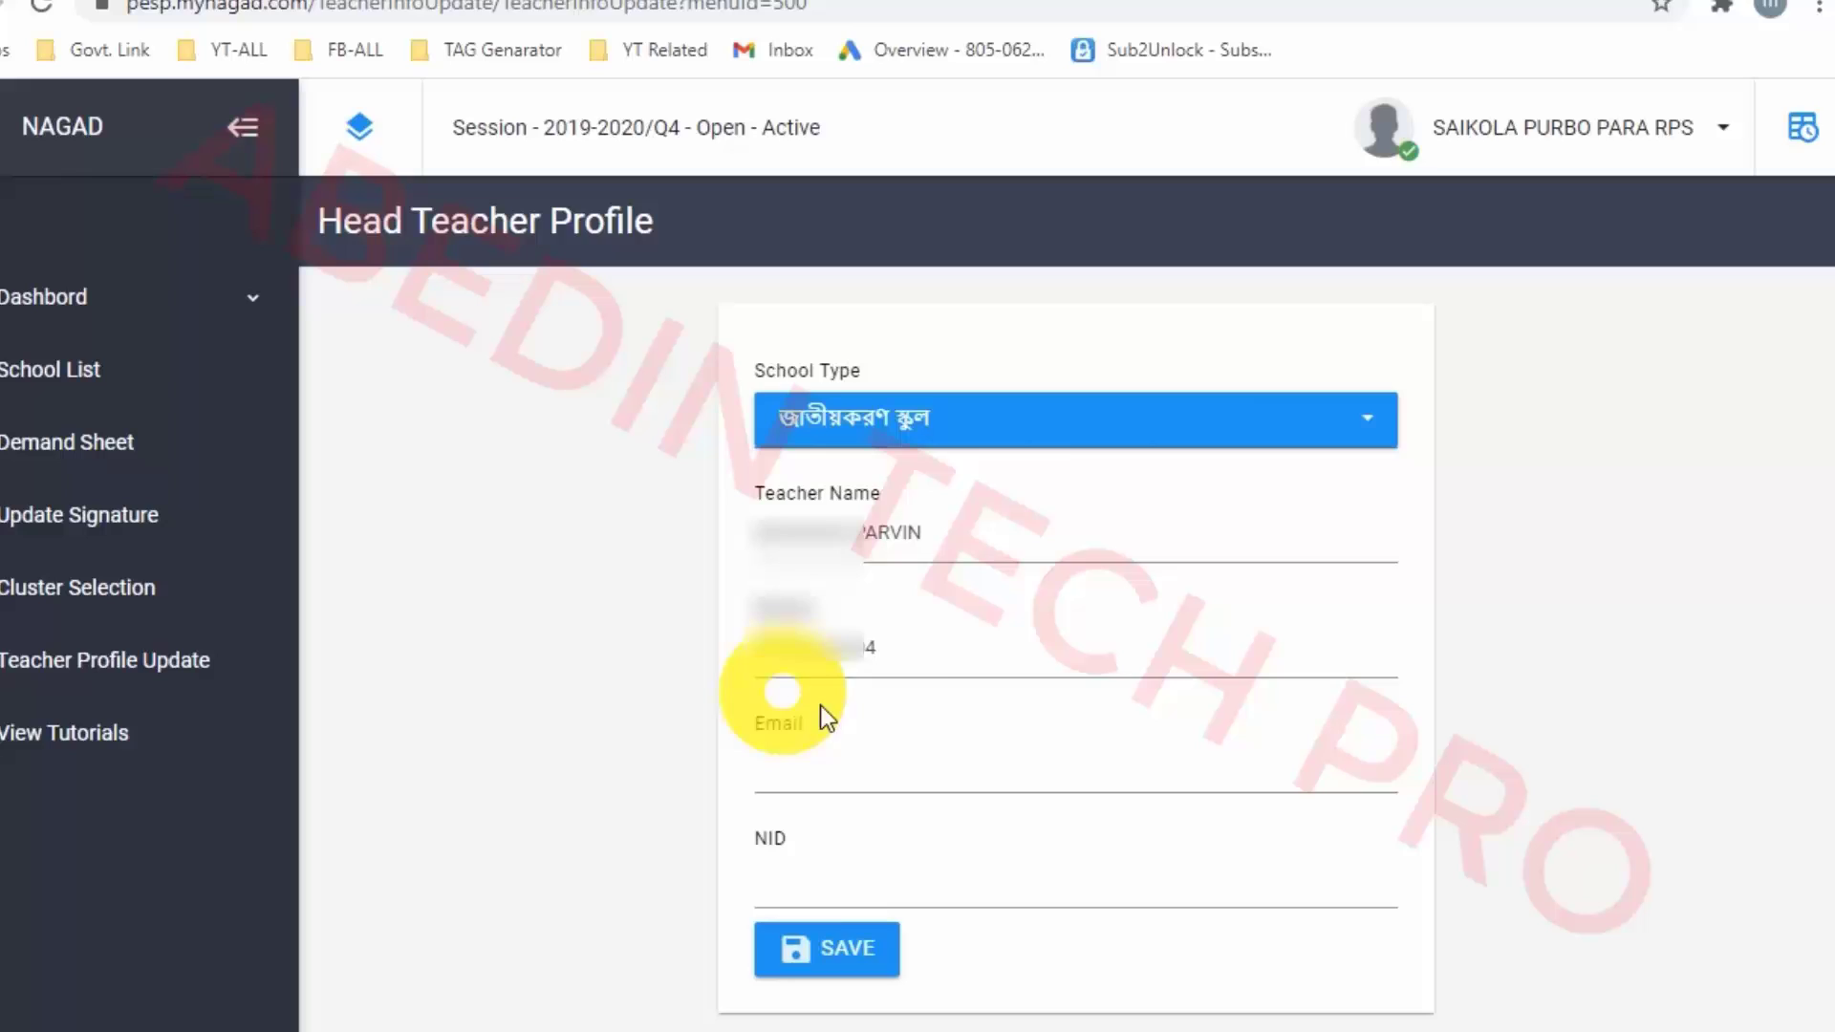
pyautogui.click(817, 503)
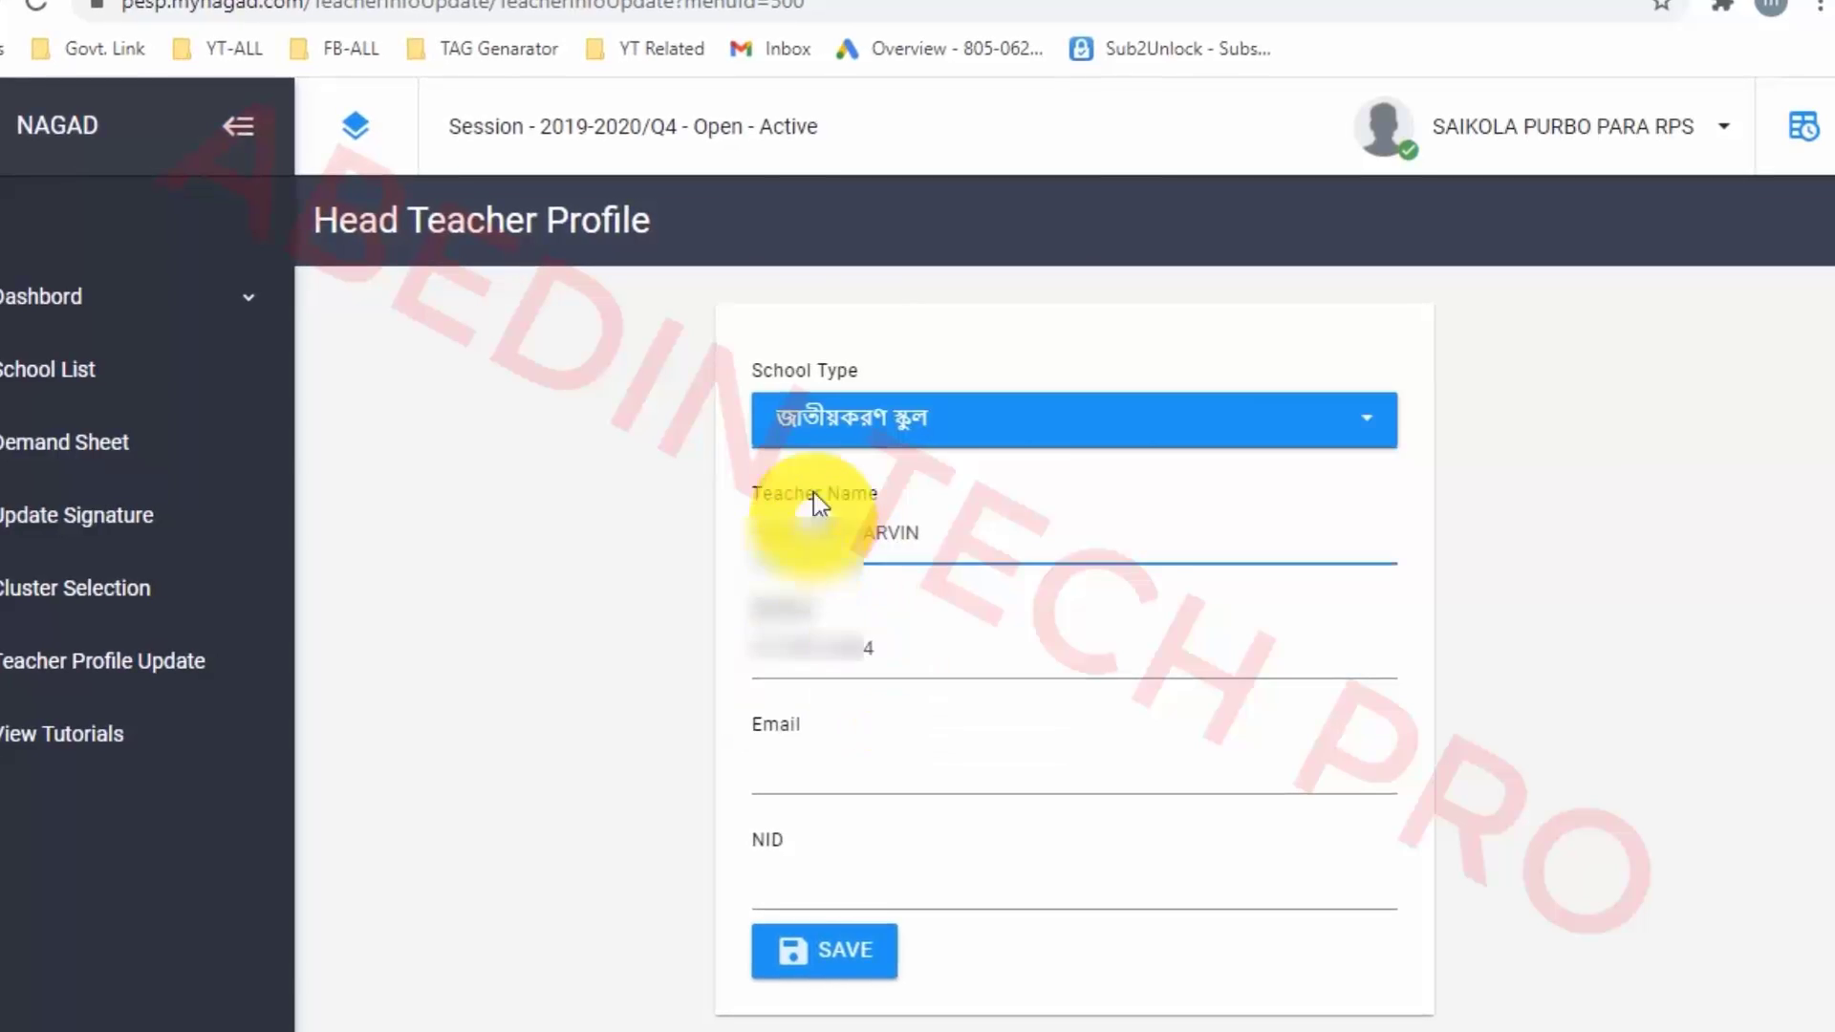
pyautogui.click(778, 411)
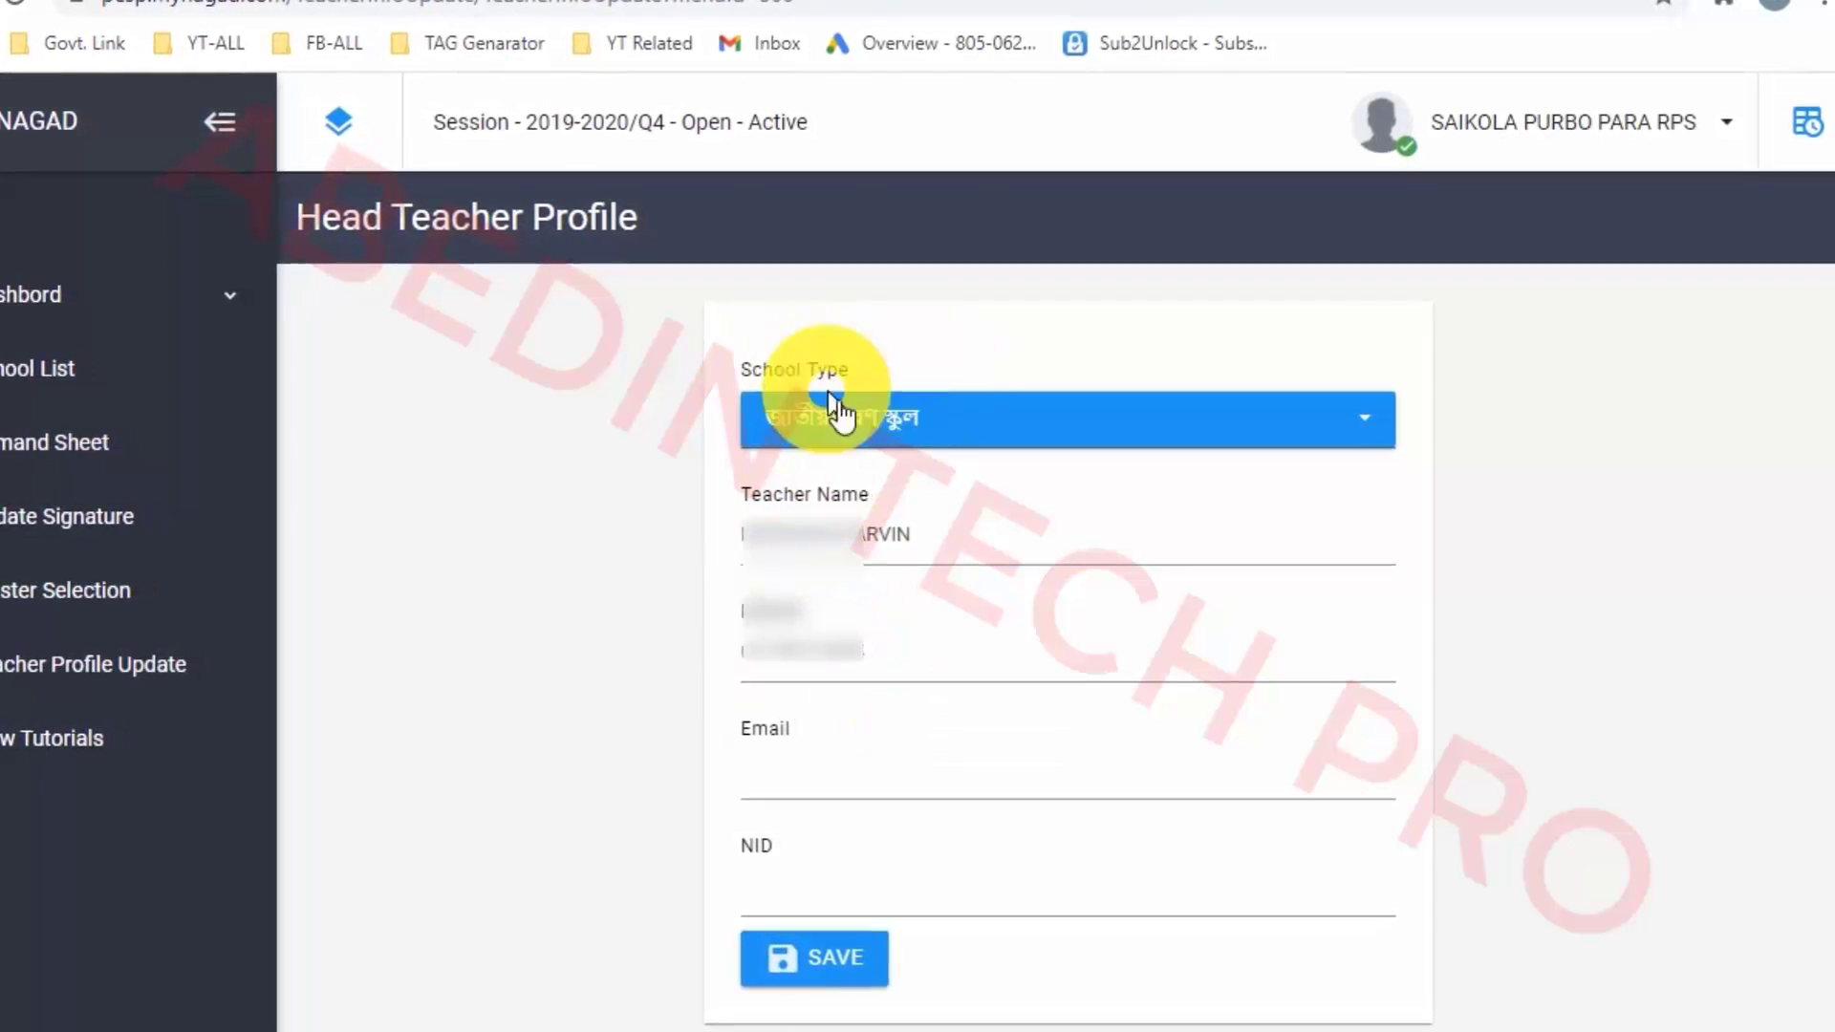
pyautogui.click(1363, 420)
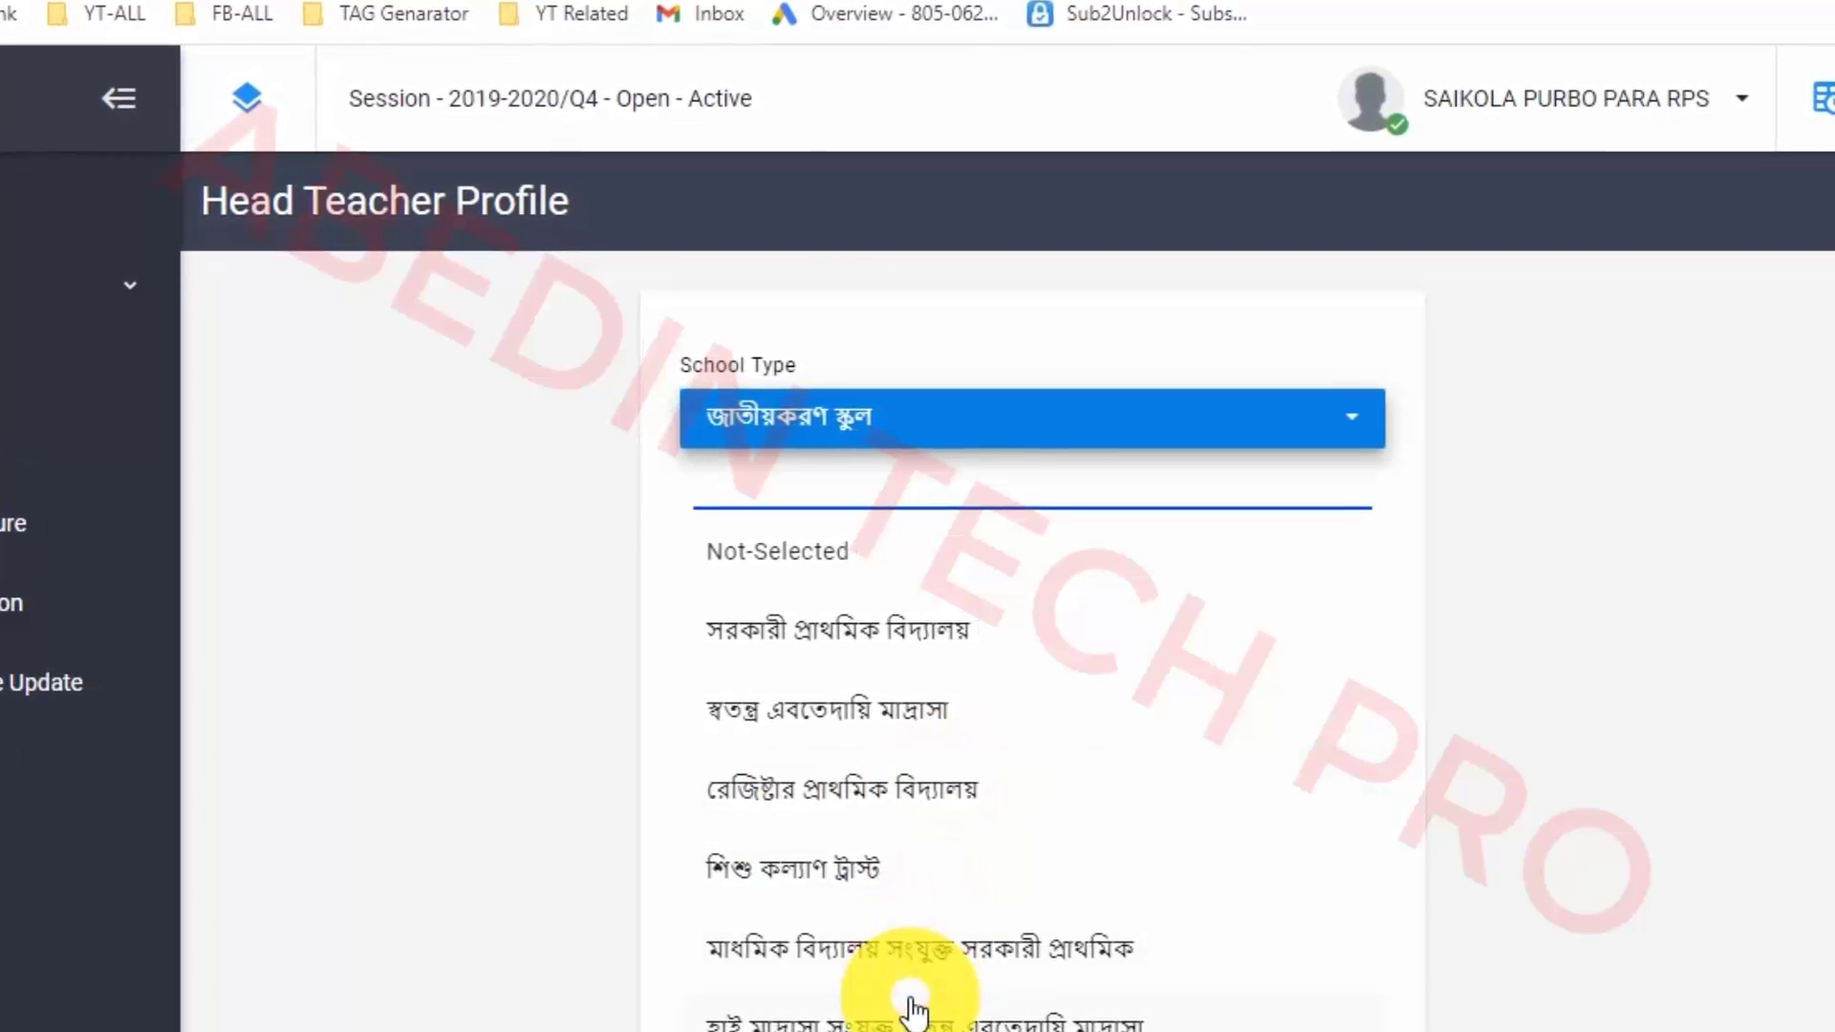
pyautogui.scroll(-2, 918, 1003)
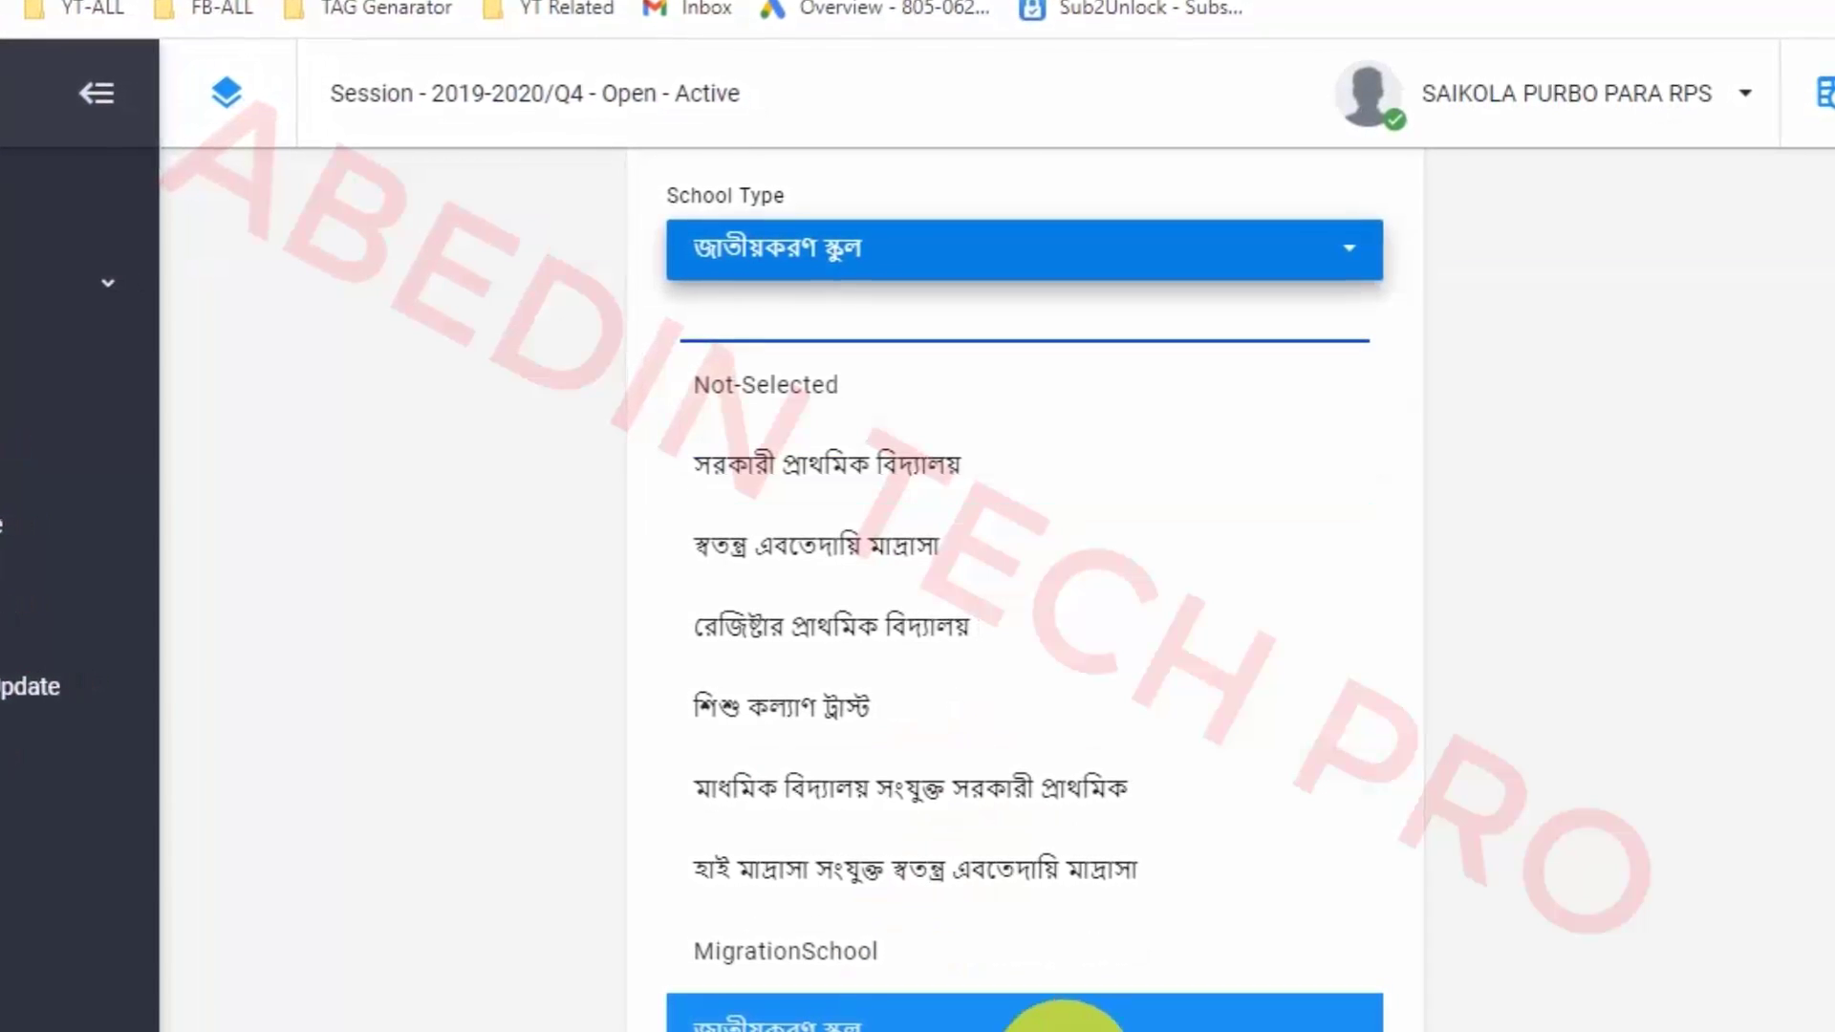
pyautogui.click(1081, 1013)
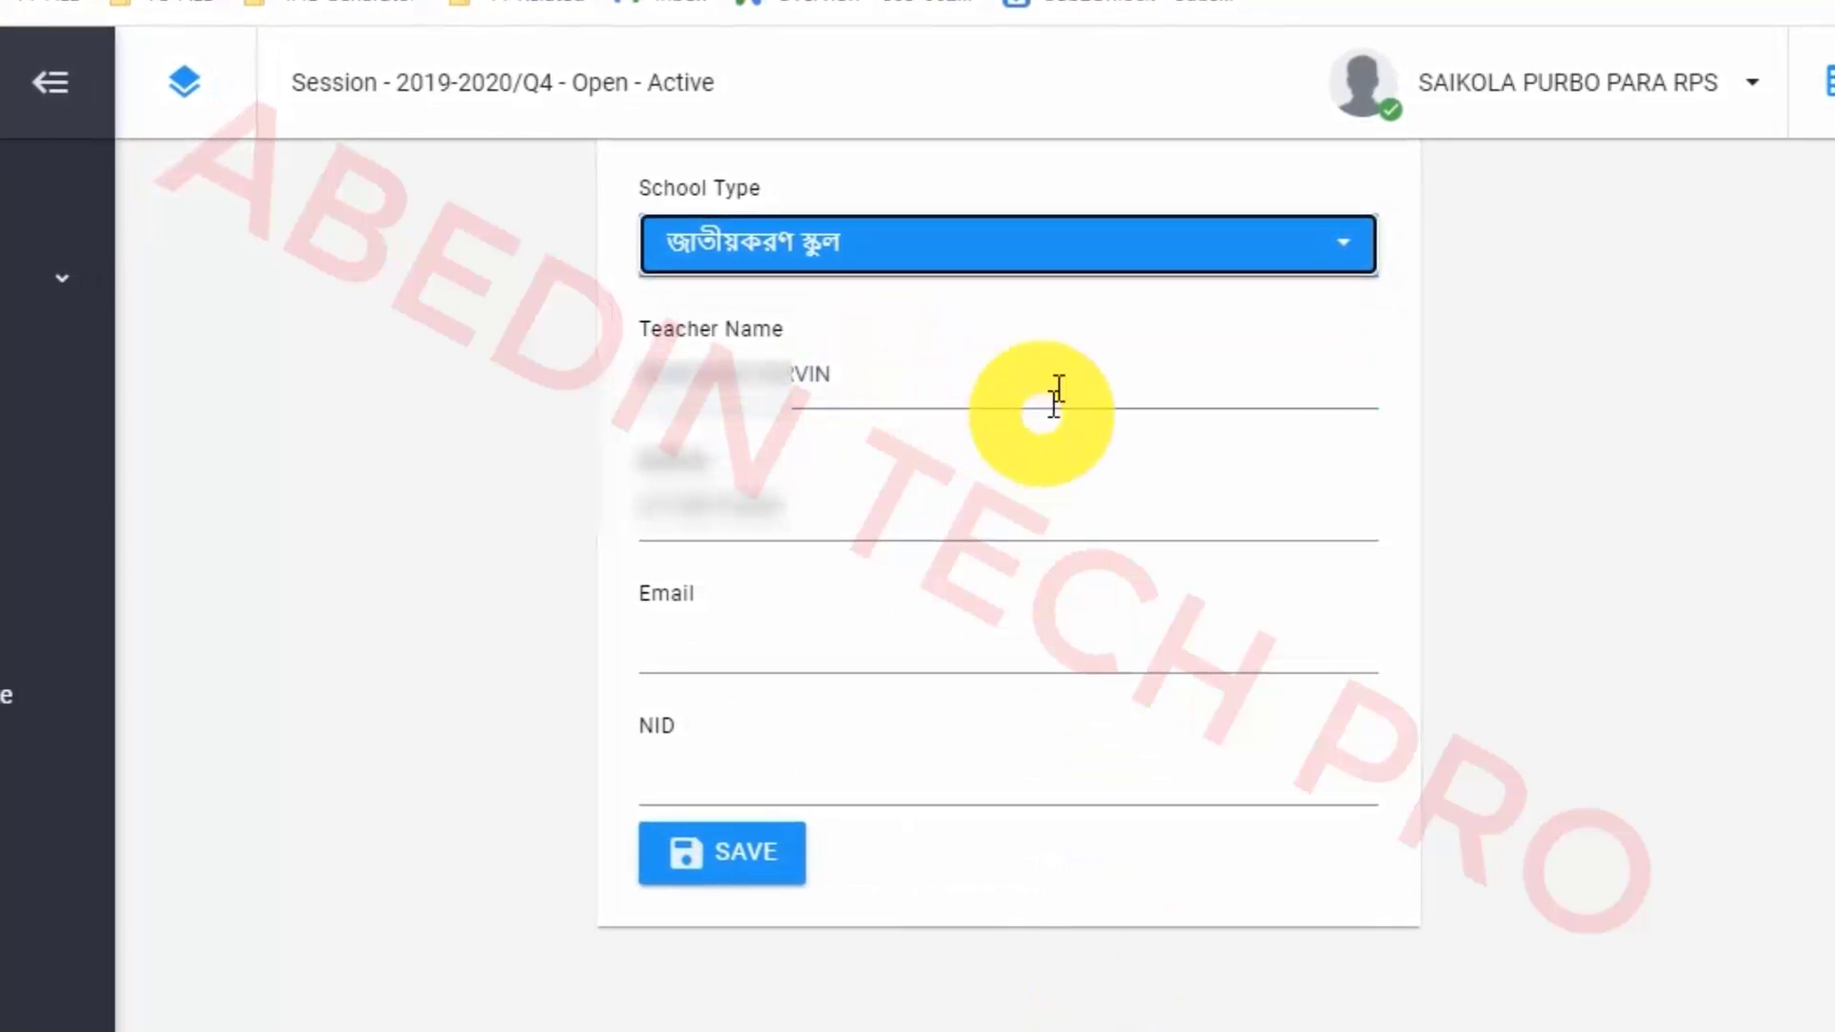
# Review the profile's mobile number and Email fields
pyautogui.click(920, 538)
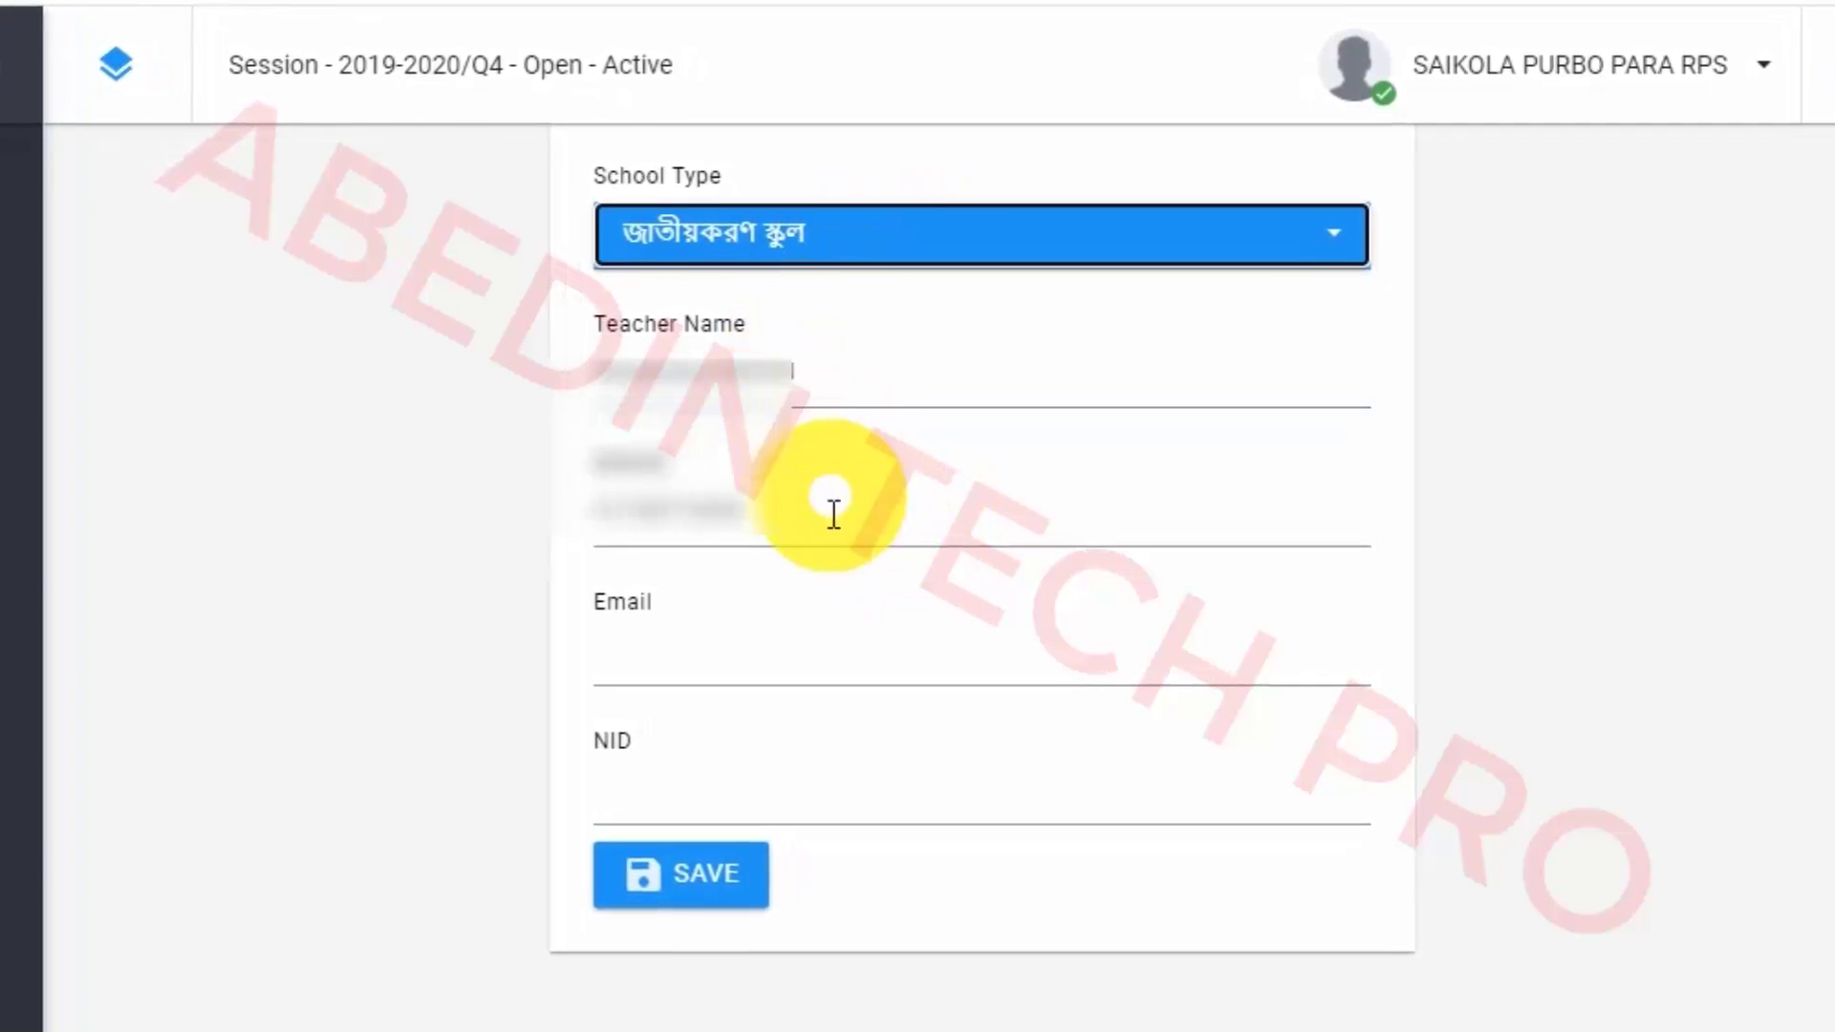
pyautogui.click(846, 774)
pyautogui.click(703, 650)
pyautogui.click(674, 531)
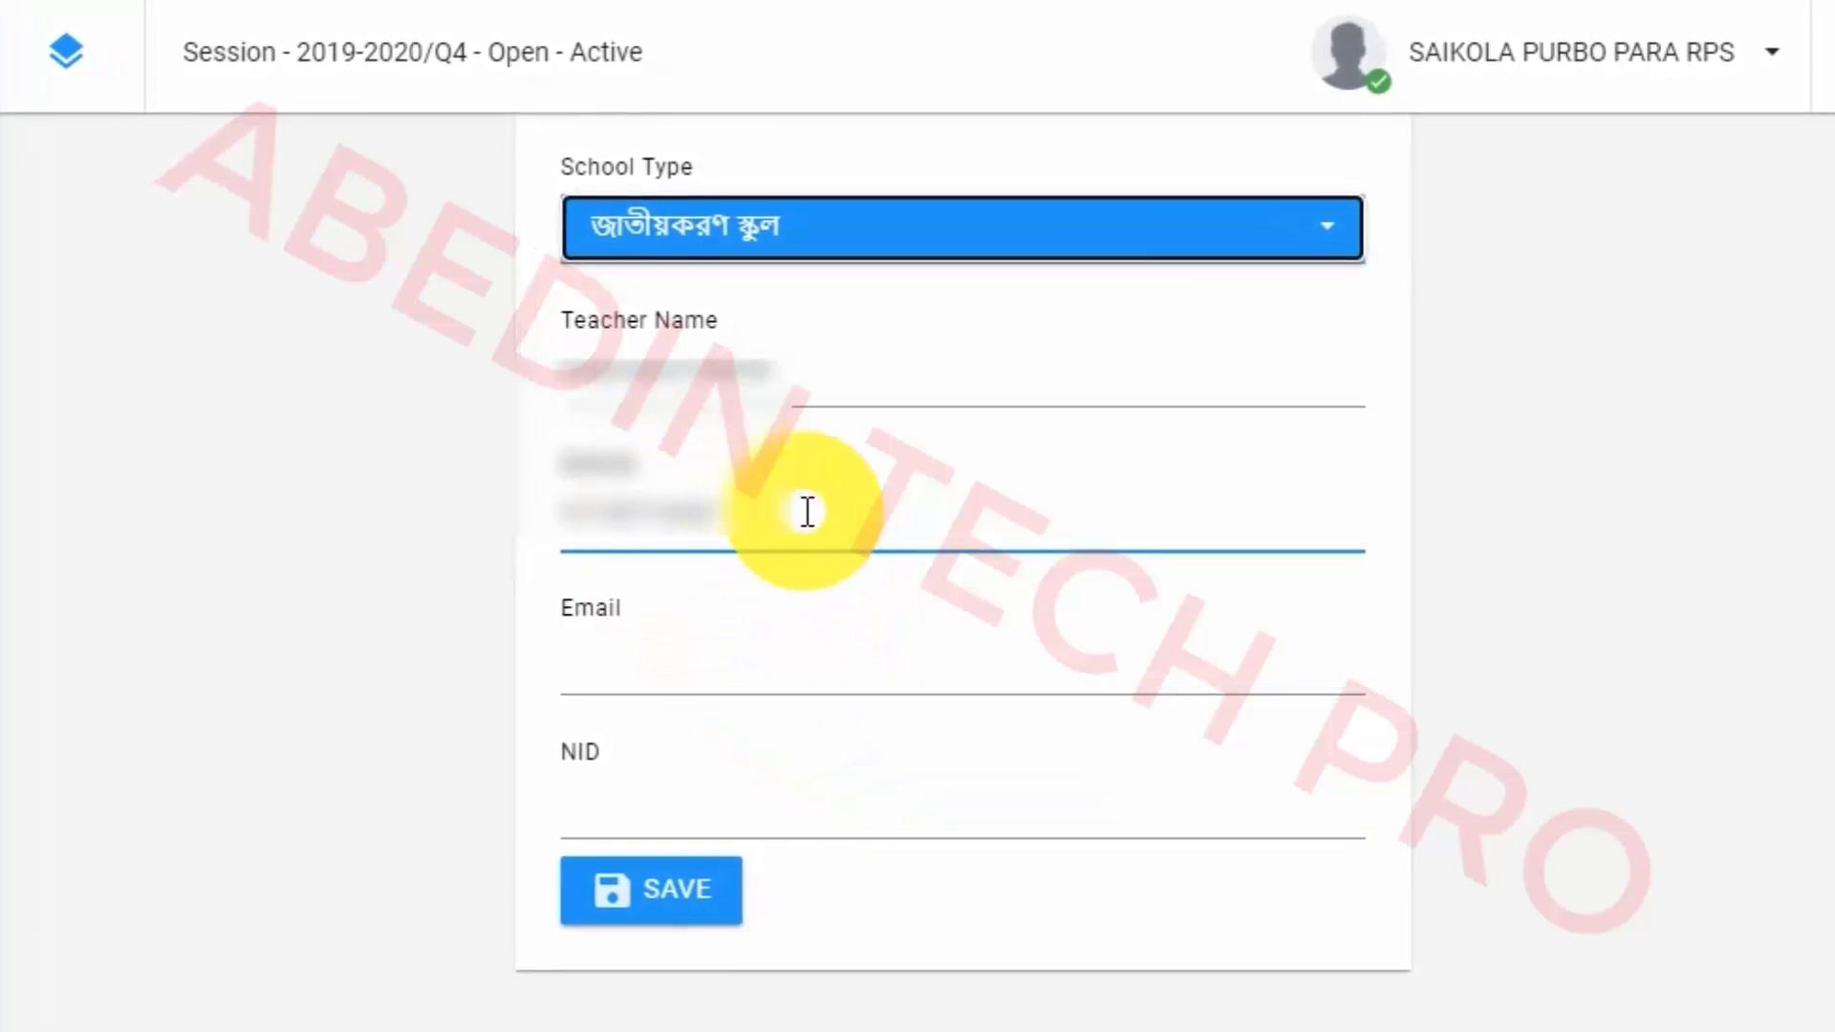
pyautogui.click(848, 642)
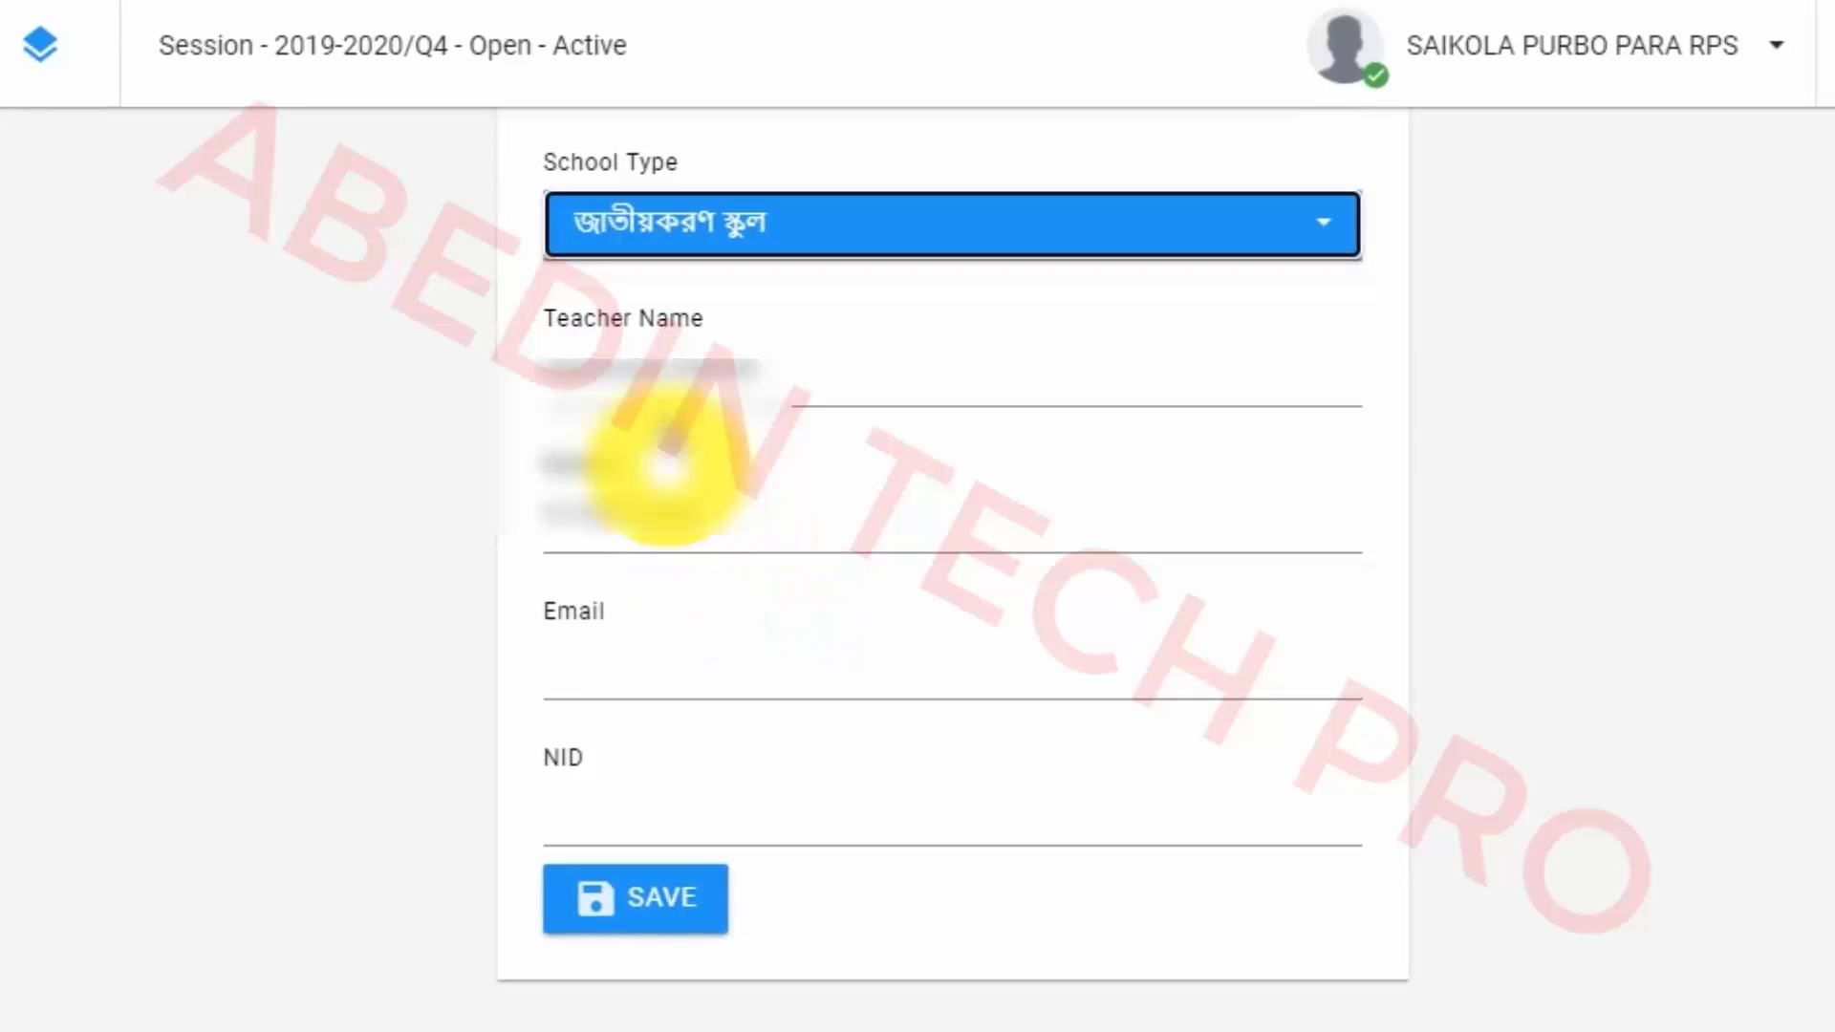
pyautogui.click(723, 516)
pyautogui.click(820, 677)
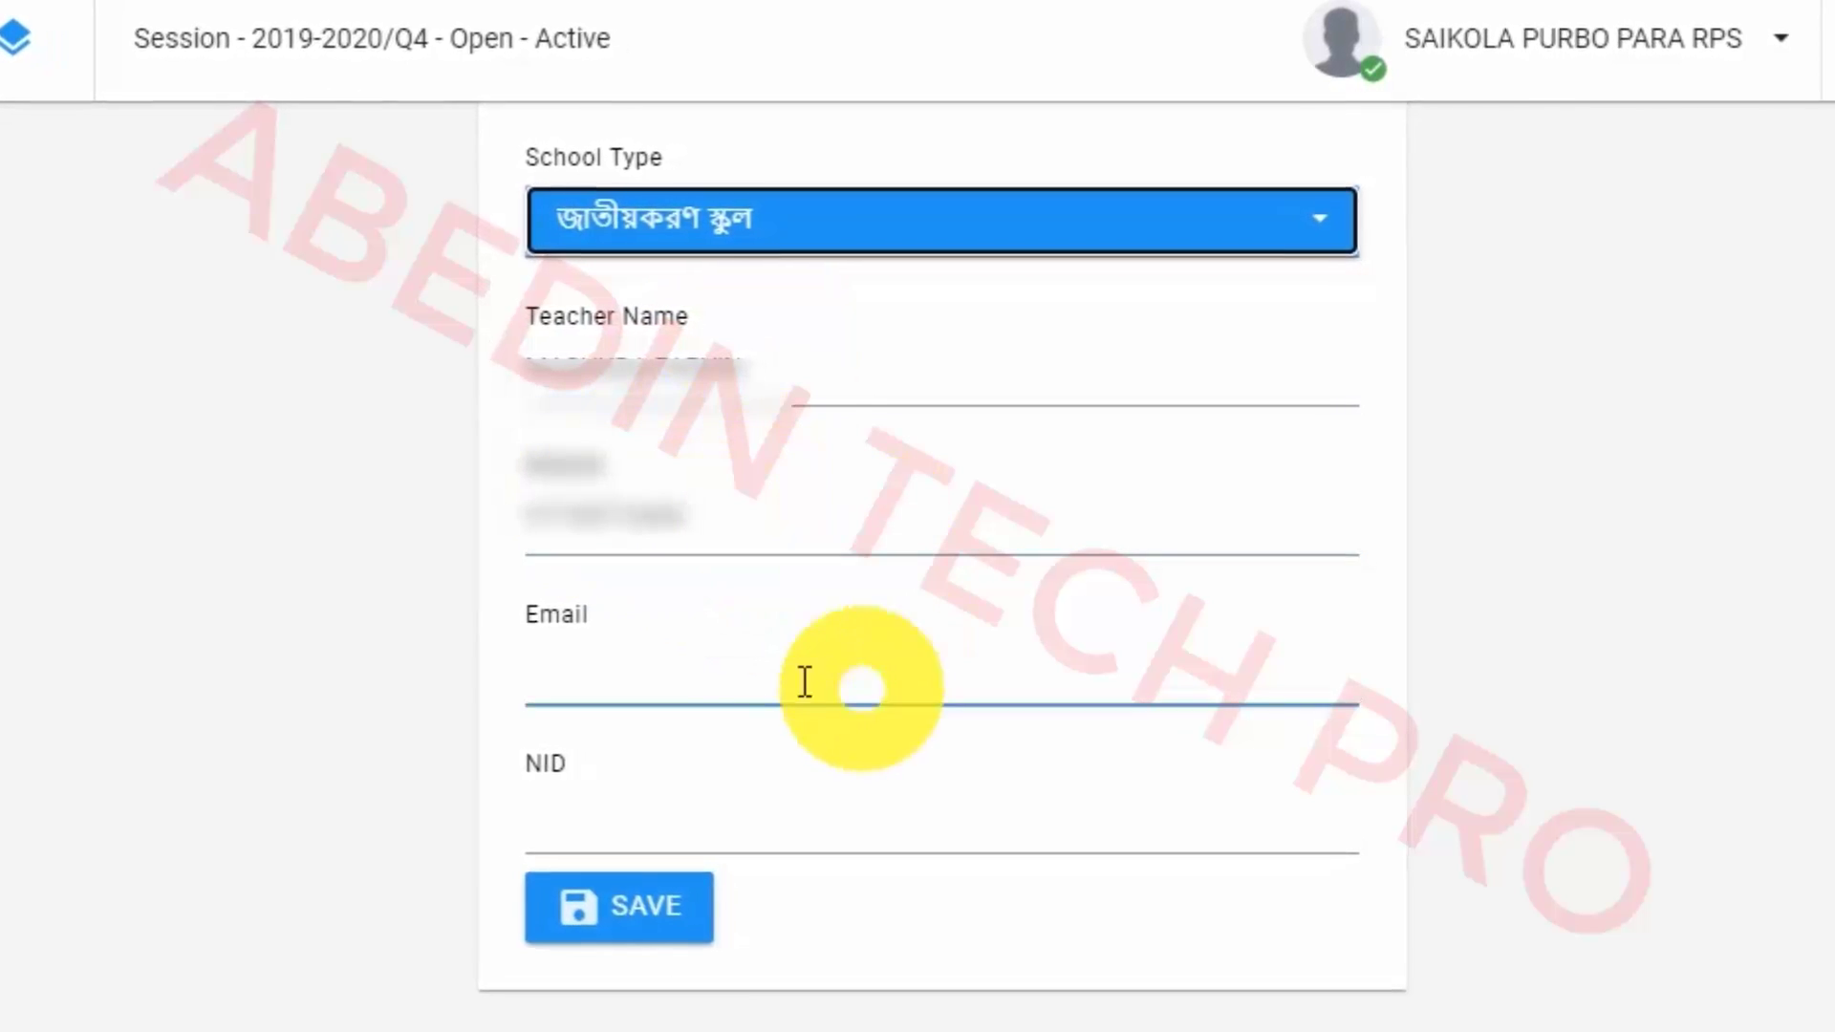
pyautogui.click(562, 660)
pyautogui.click(590, 673)
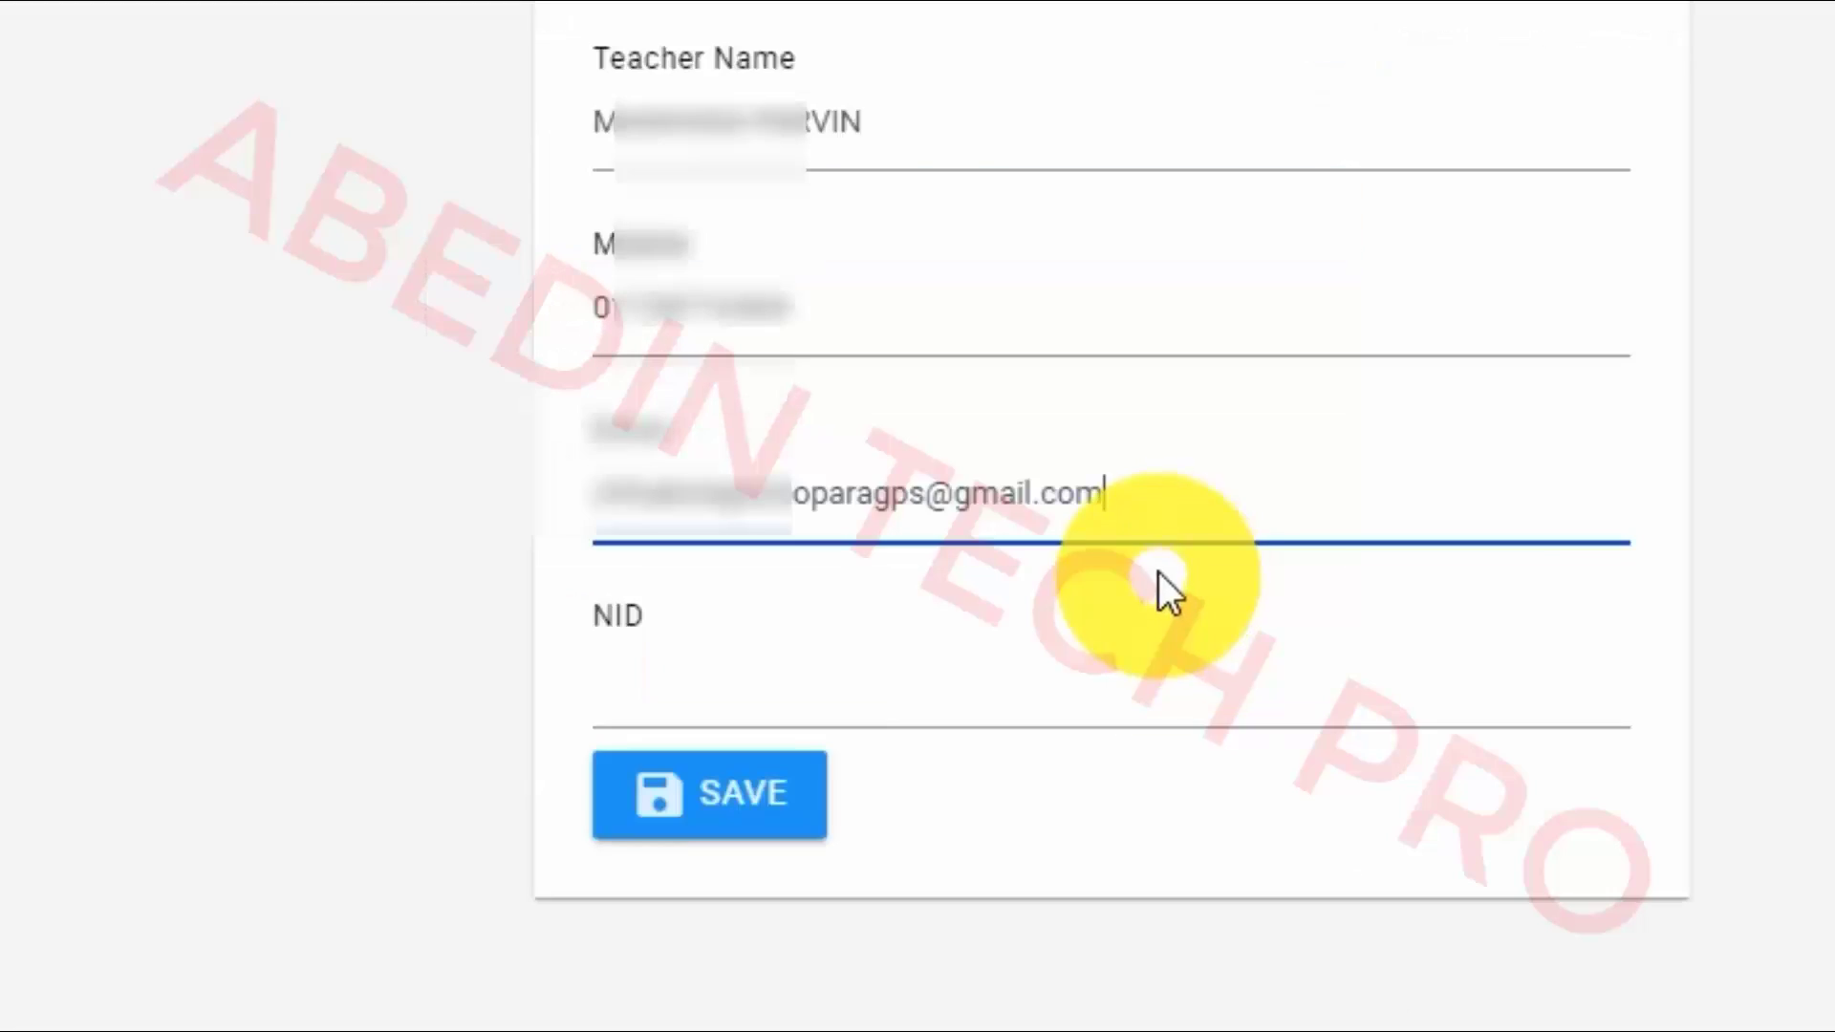
# Paste the national ID number into NID and save the teacher profile
pyautogui.click(676, 853)
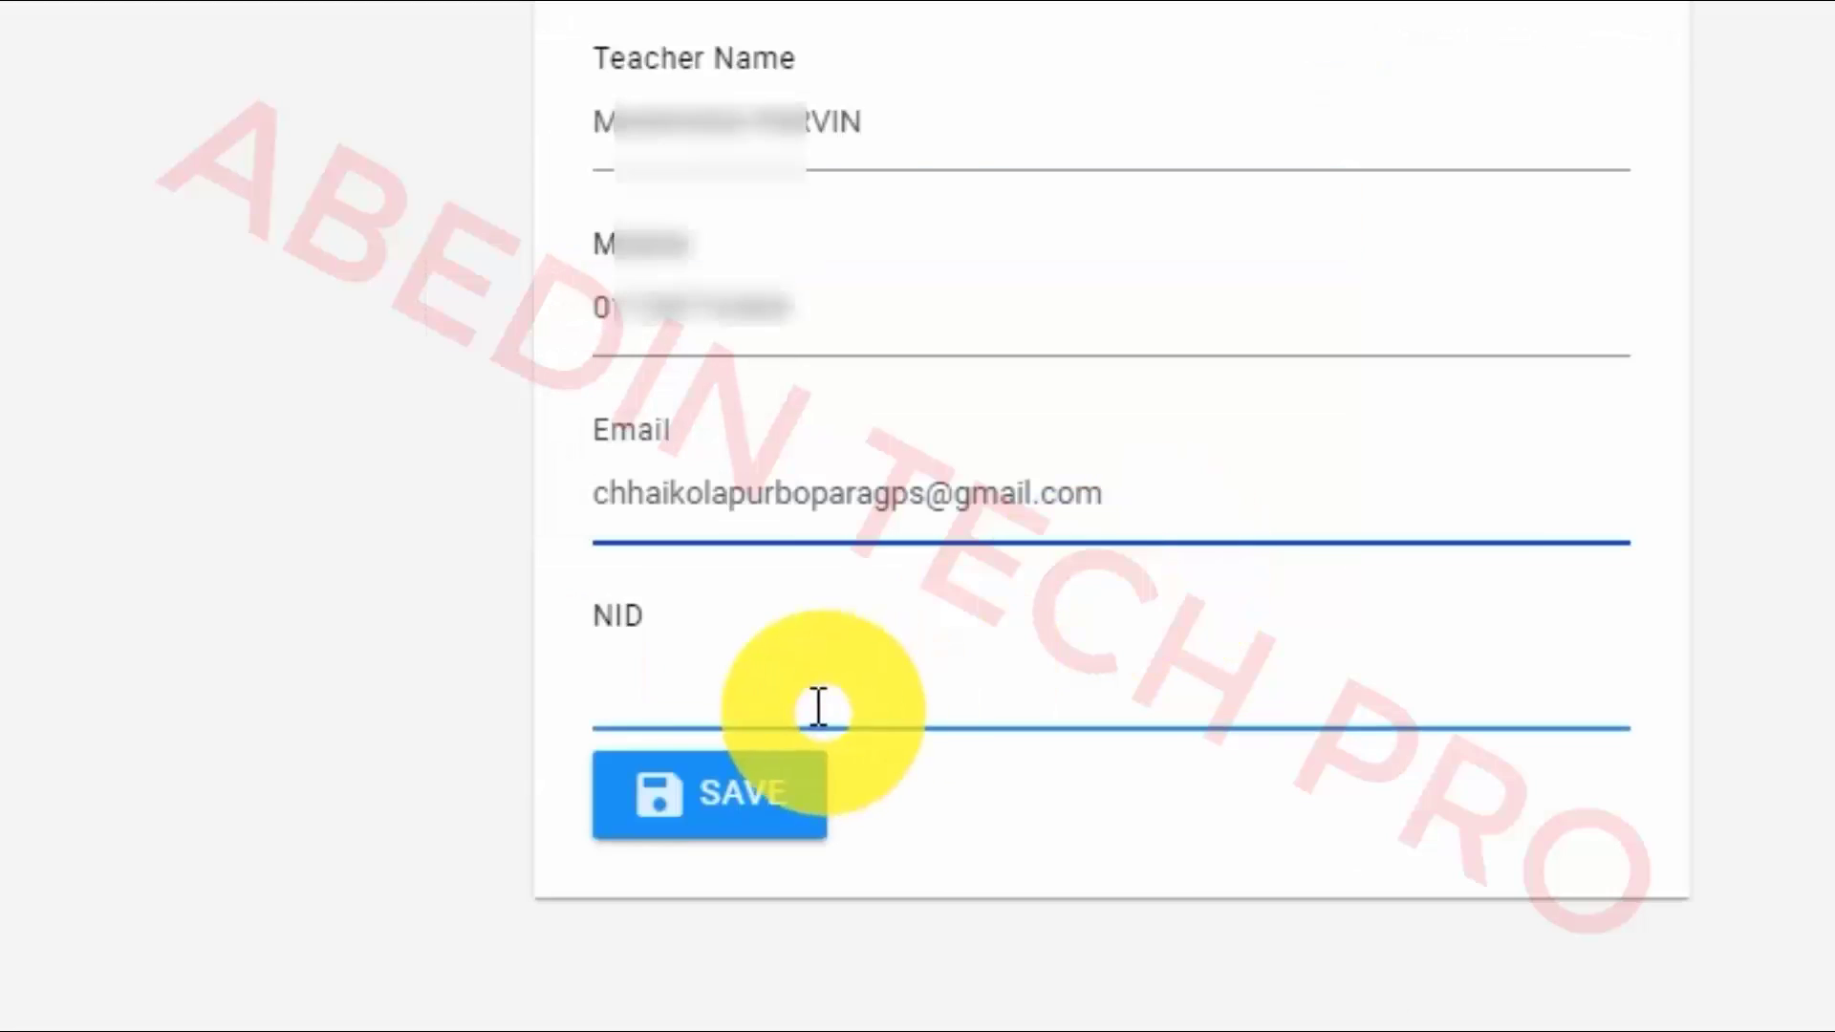
pyautogui.click(635, 690)
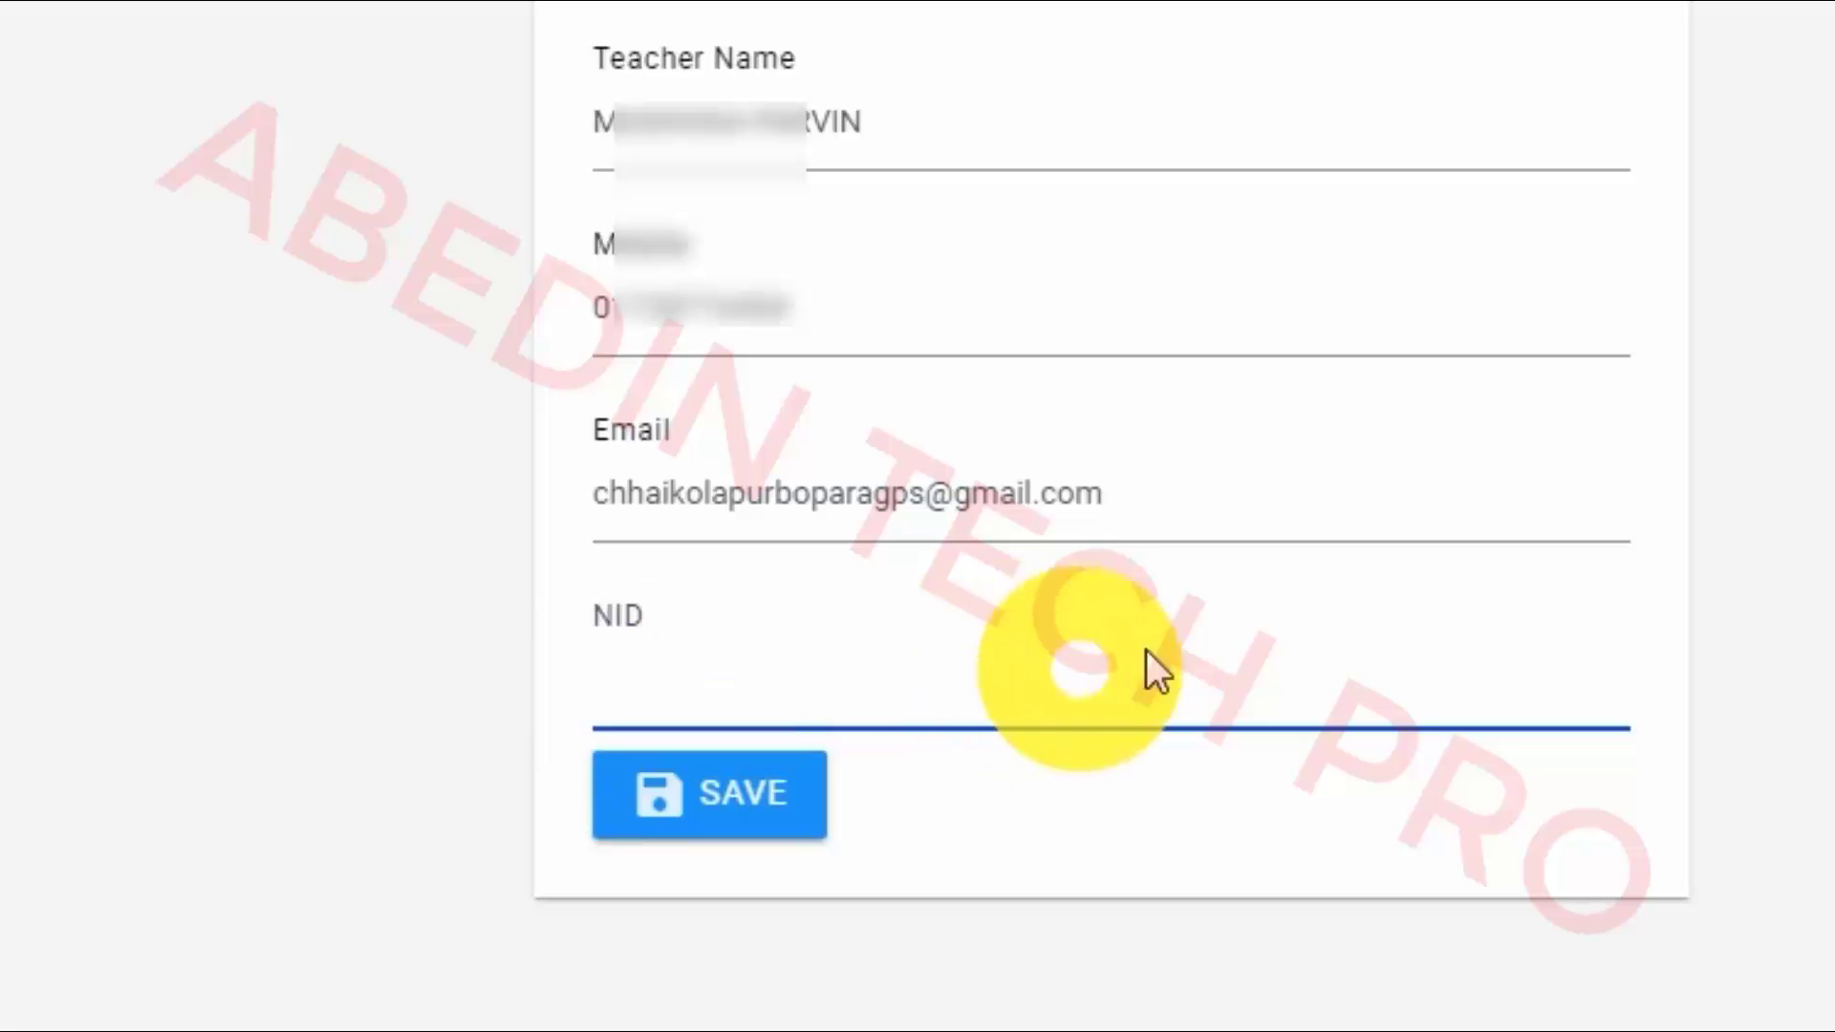
pyautogui.hotkey('ctrl', 'v')
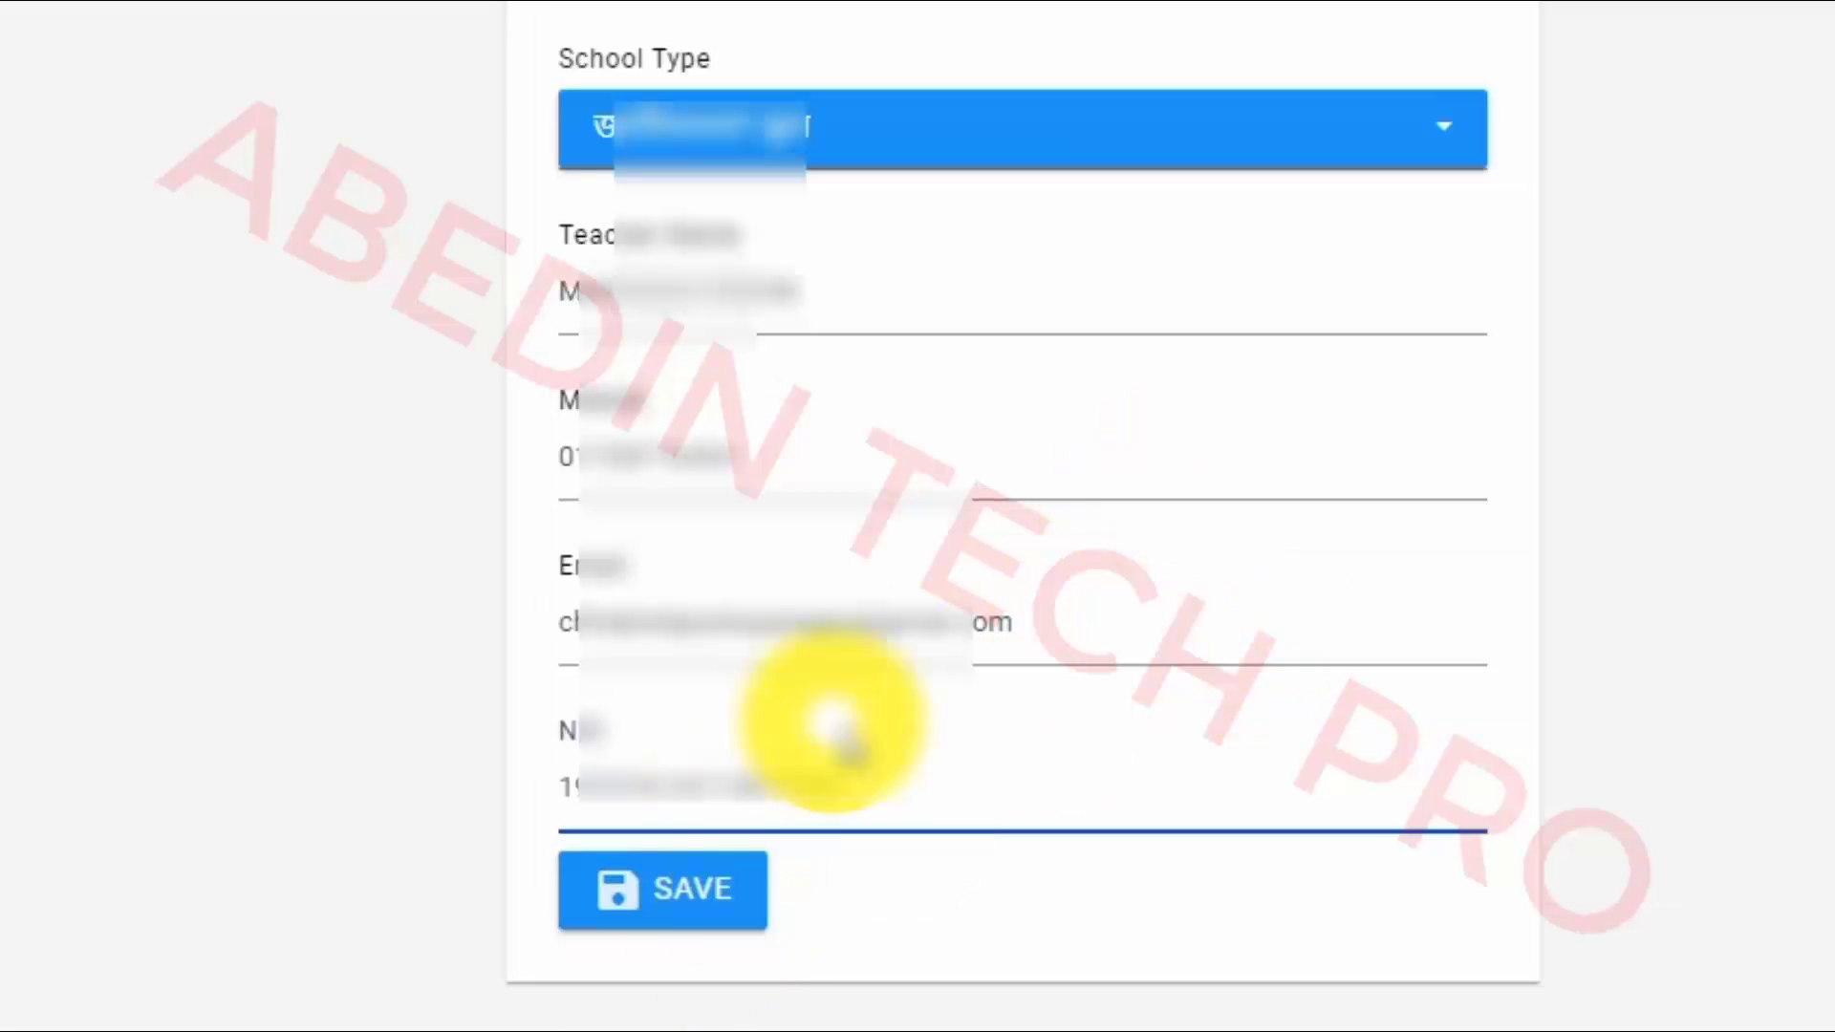
pyautogui.click(1081, 287)
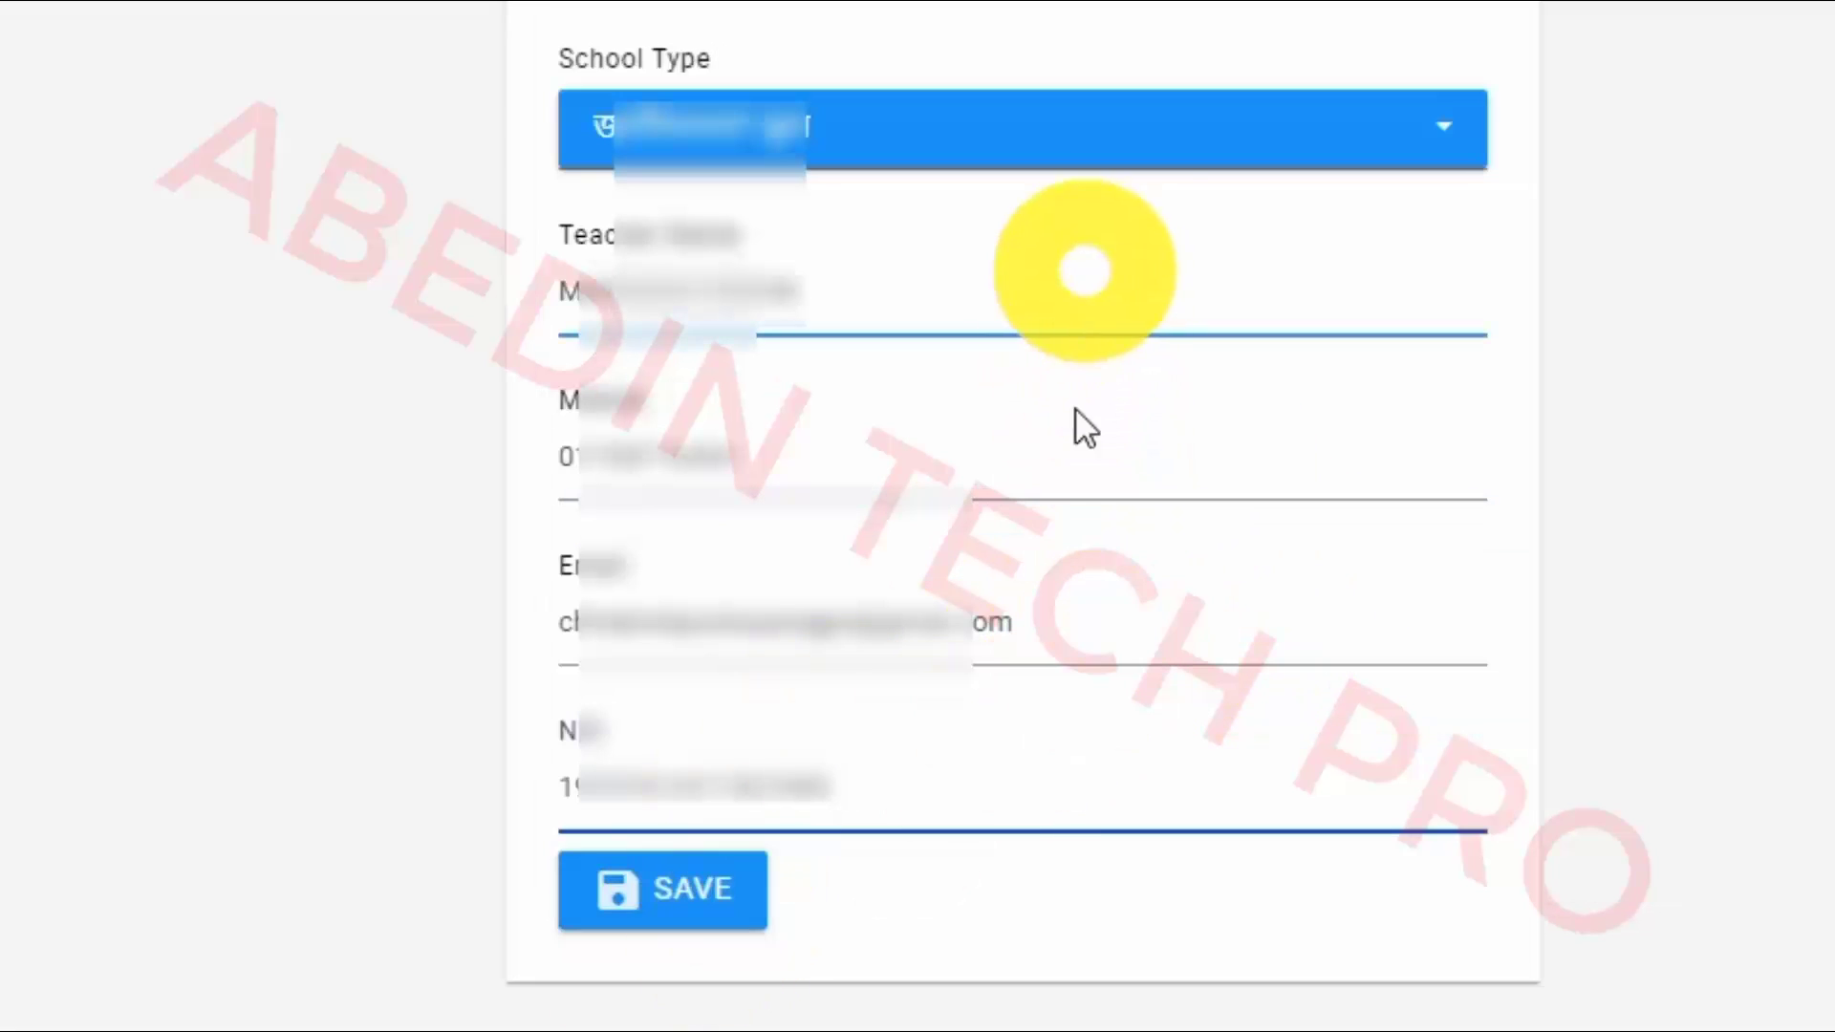
pyautogui.click(1271, 551)
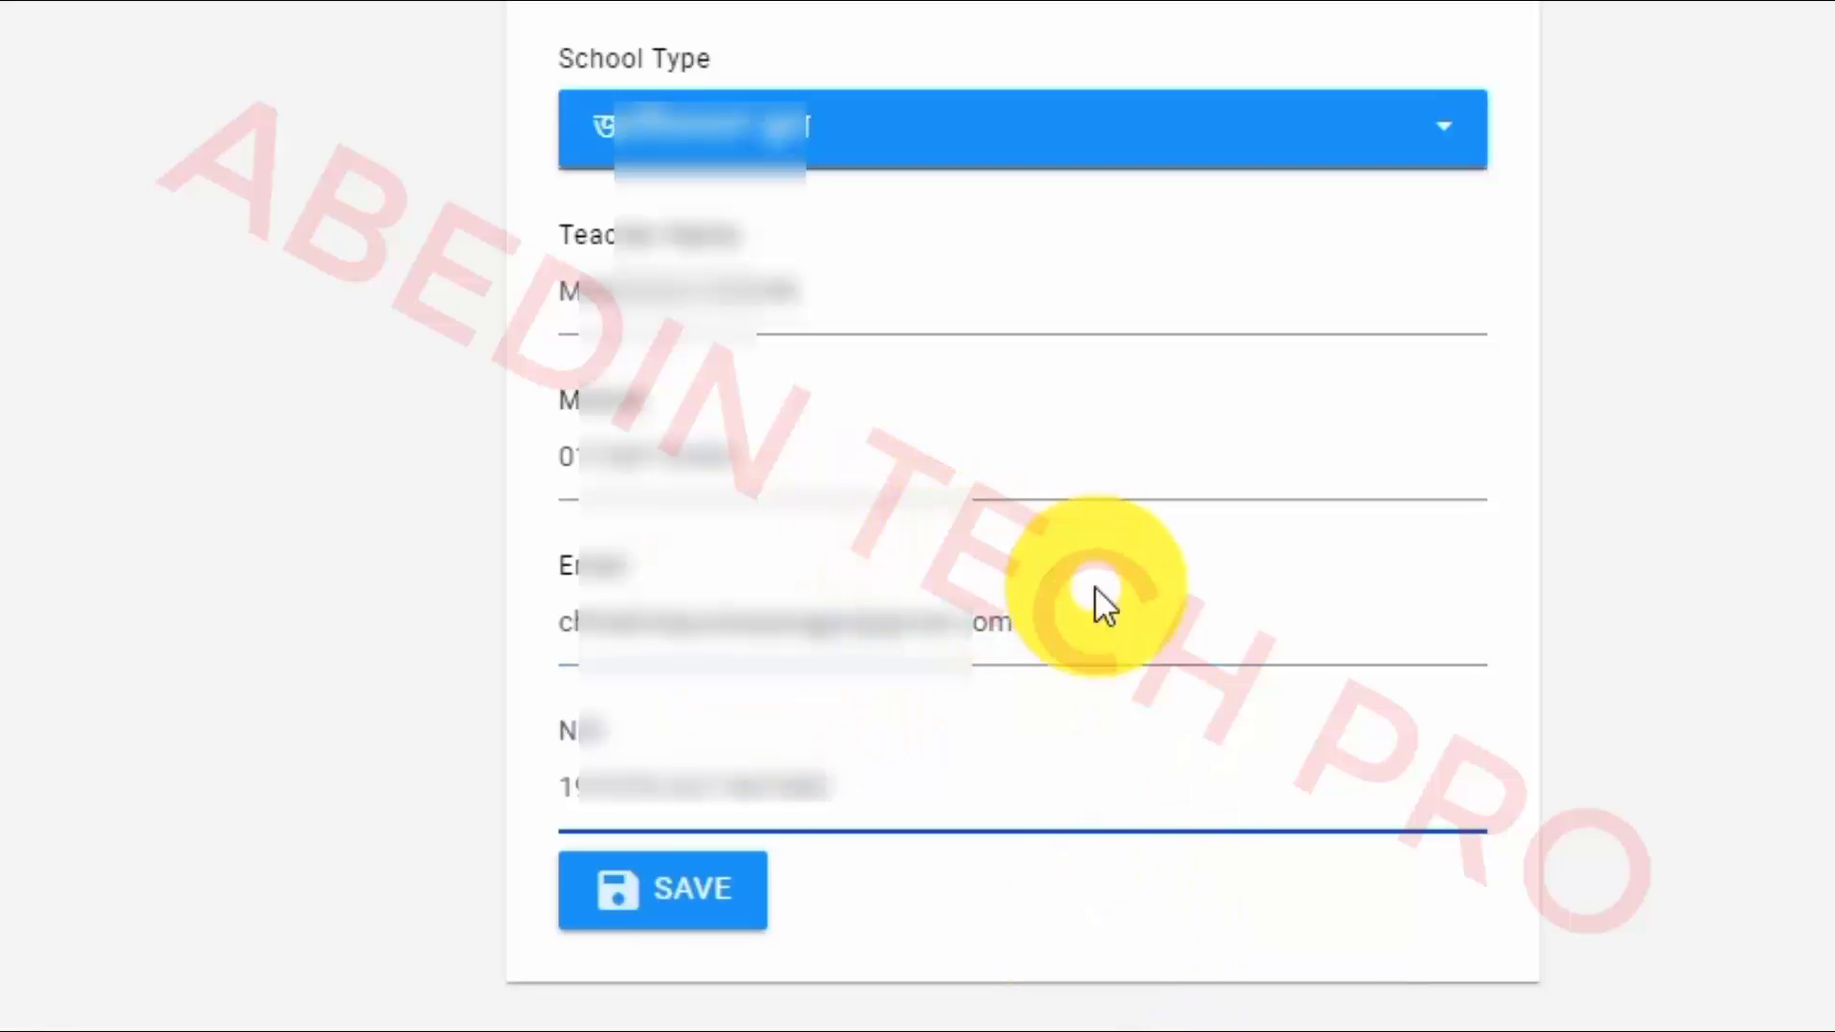
pyautogui.click(652, 903)
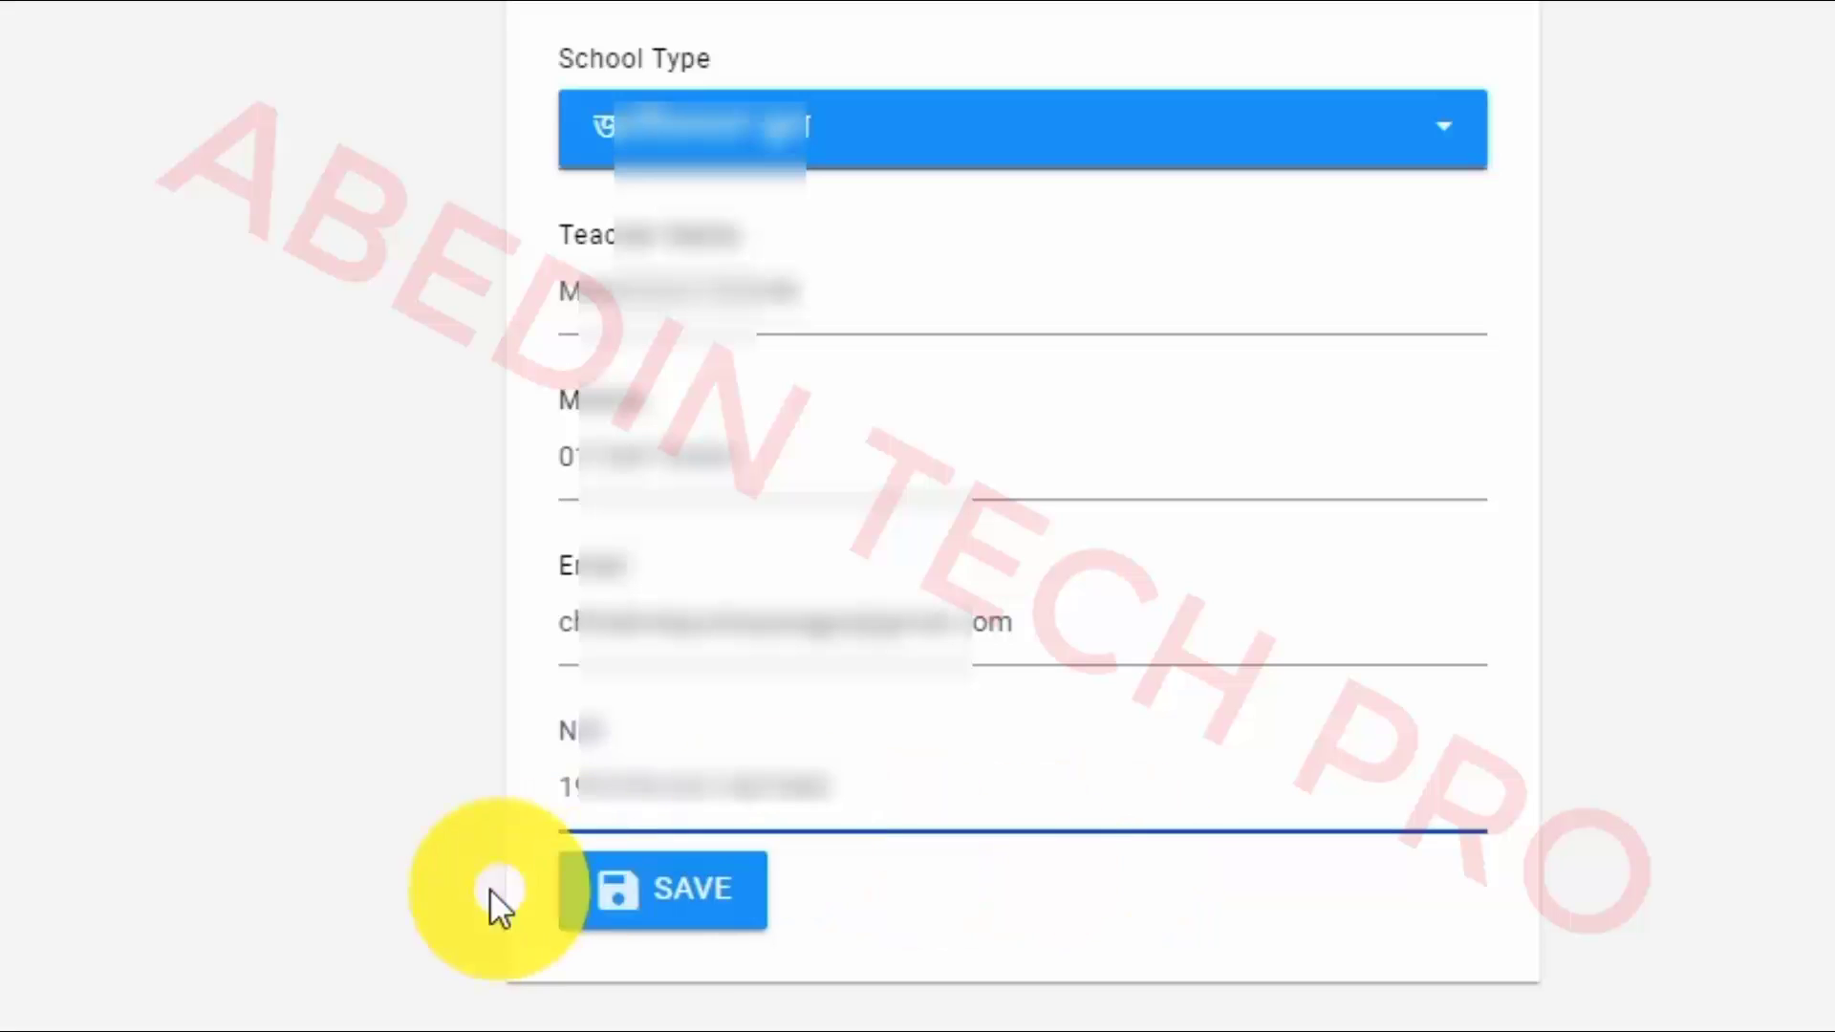
pyautogui.click(654, 904)
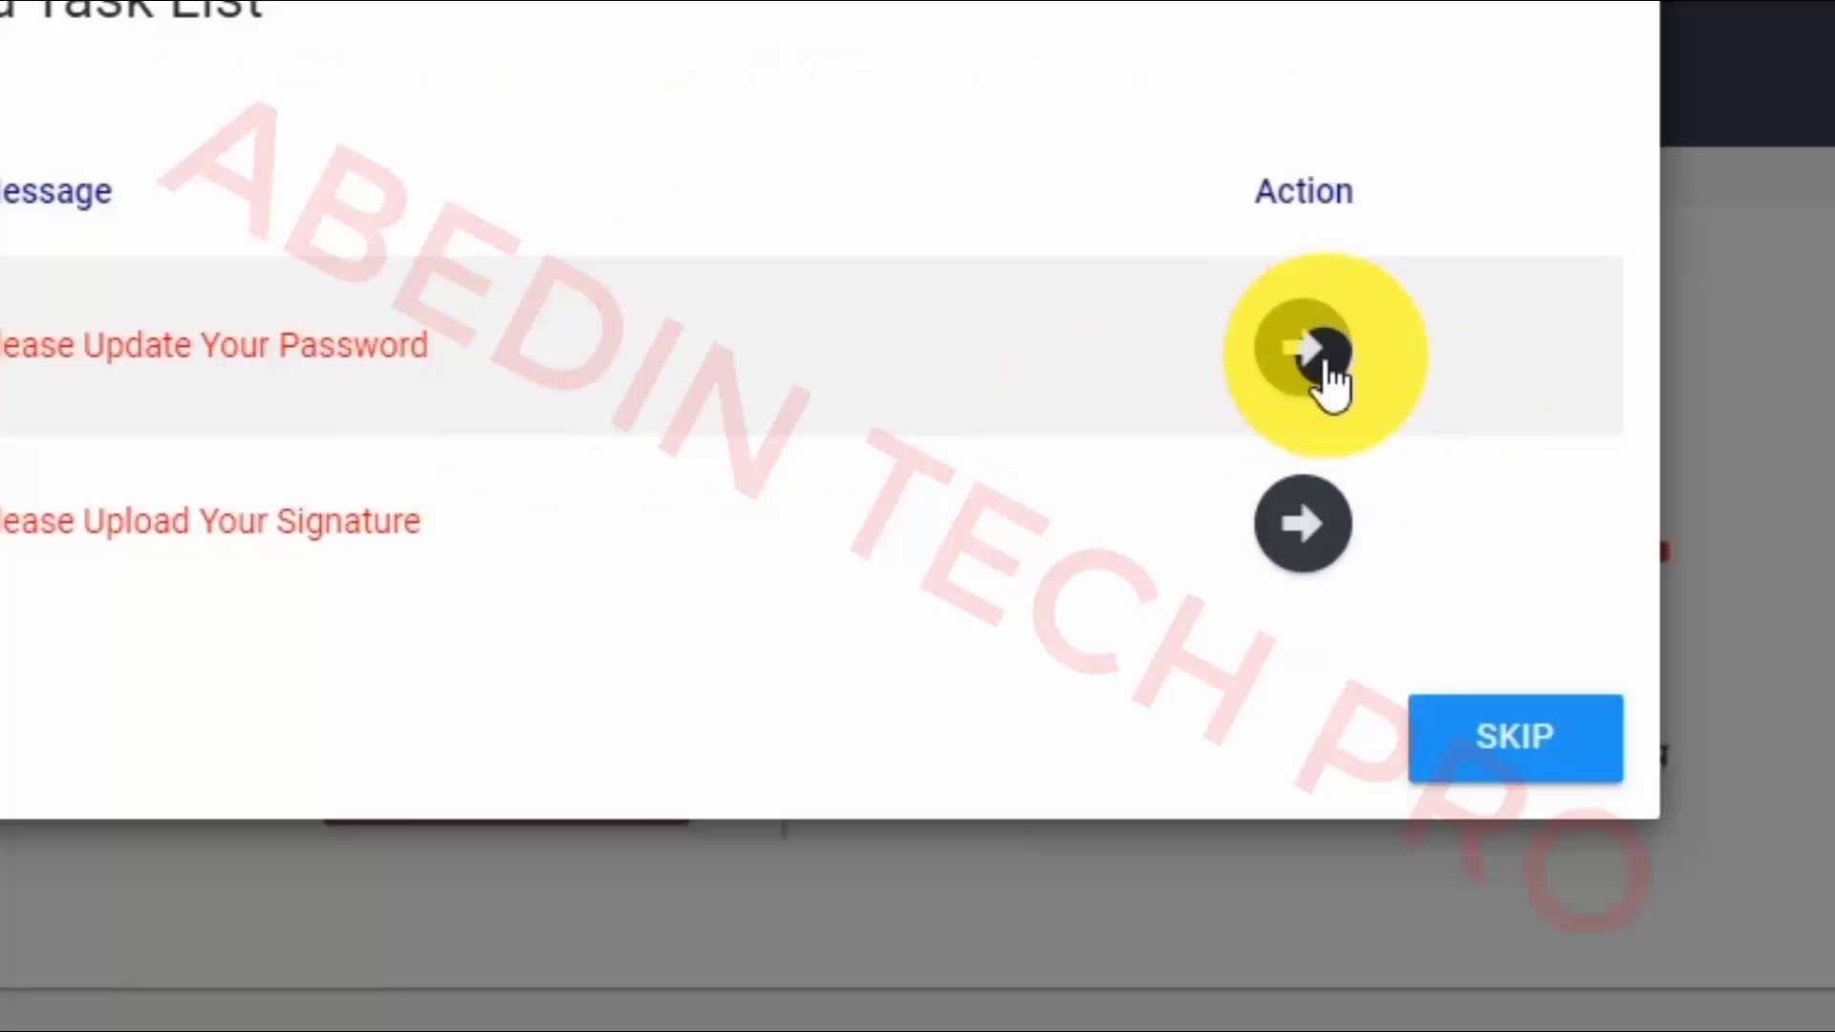
# Change the account password: enter the current password, the new one twice, and save
pyautogui.click(1302, 344)
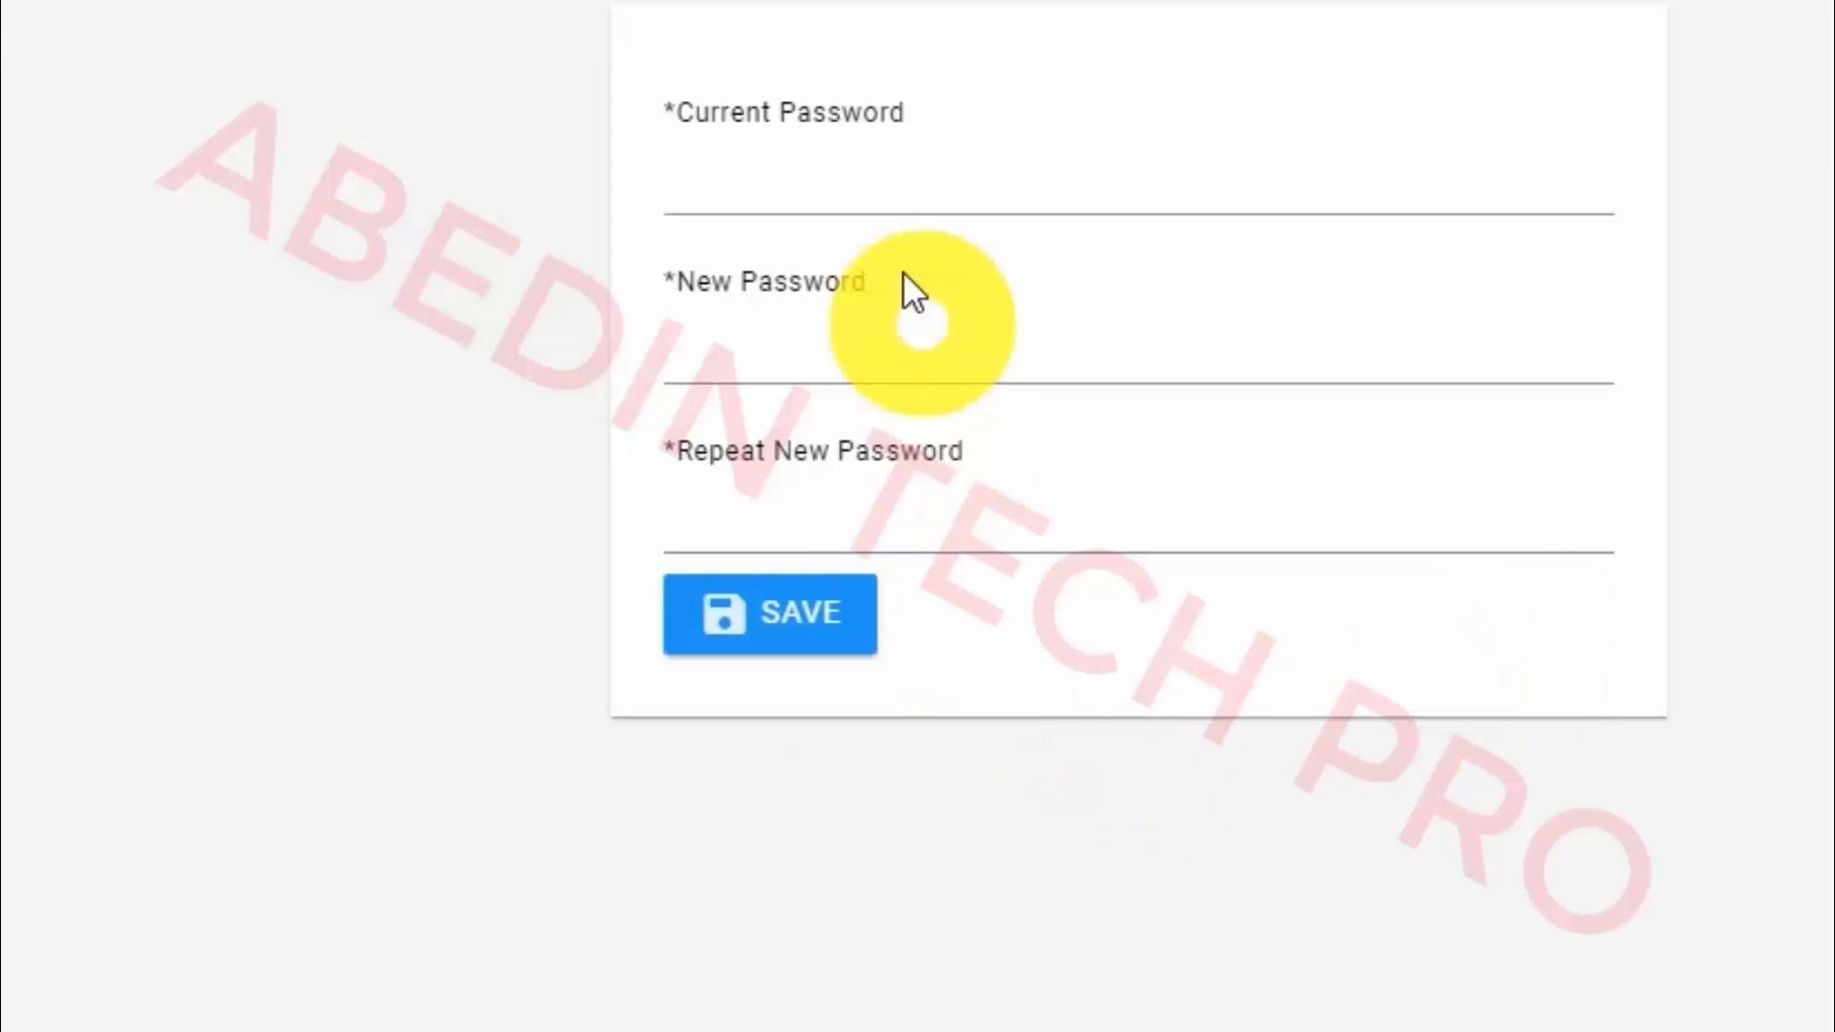
pyautogui.click(791, 206)
pyautogui.click(743, 172)
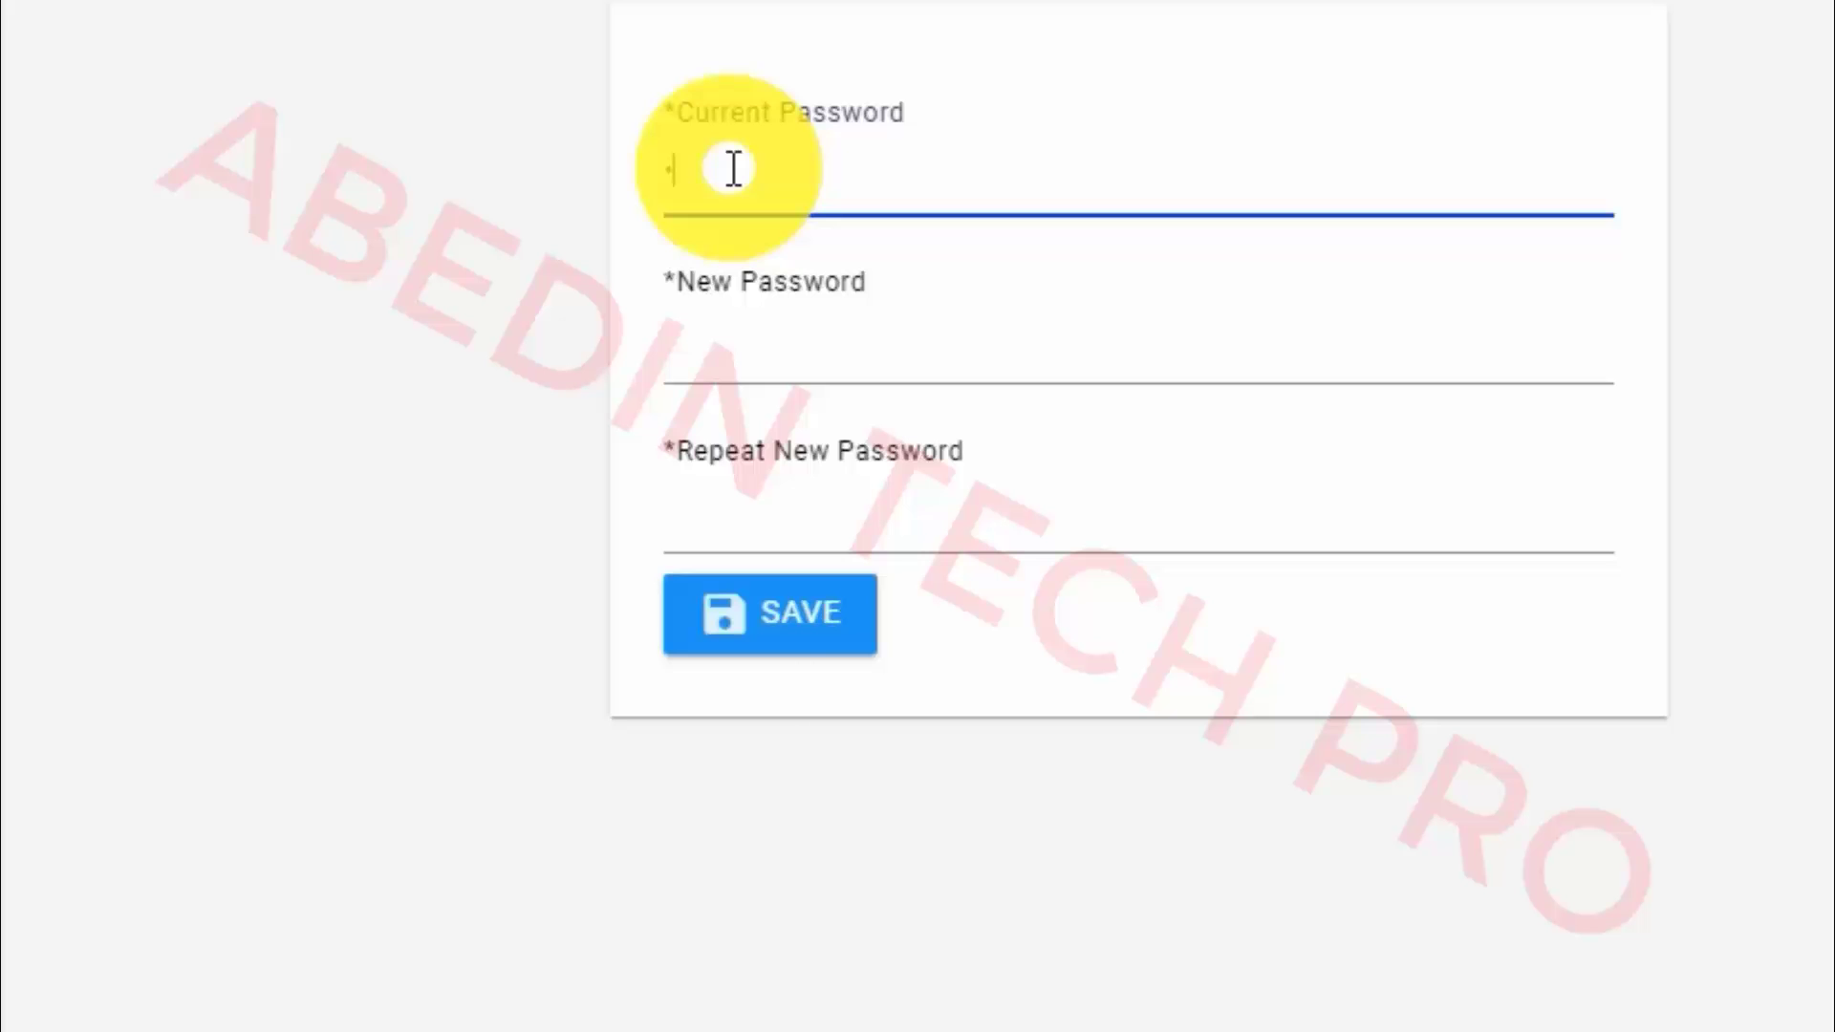
pyautogui.write('a')
pyautogui.write('aa')
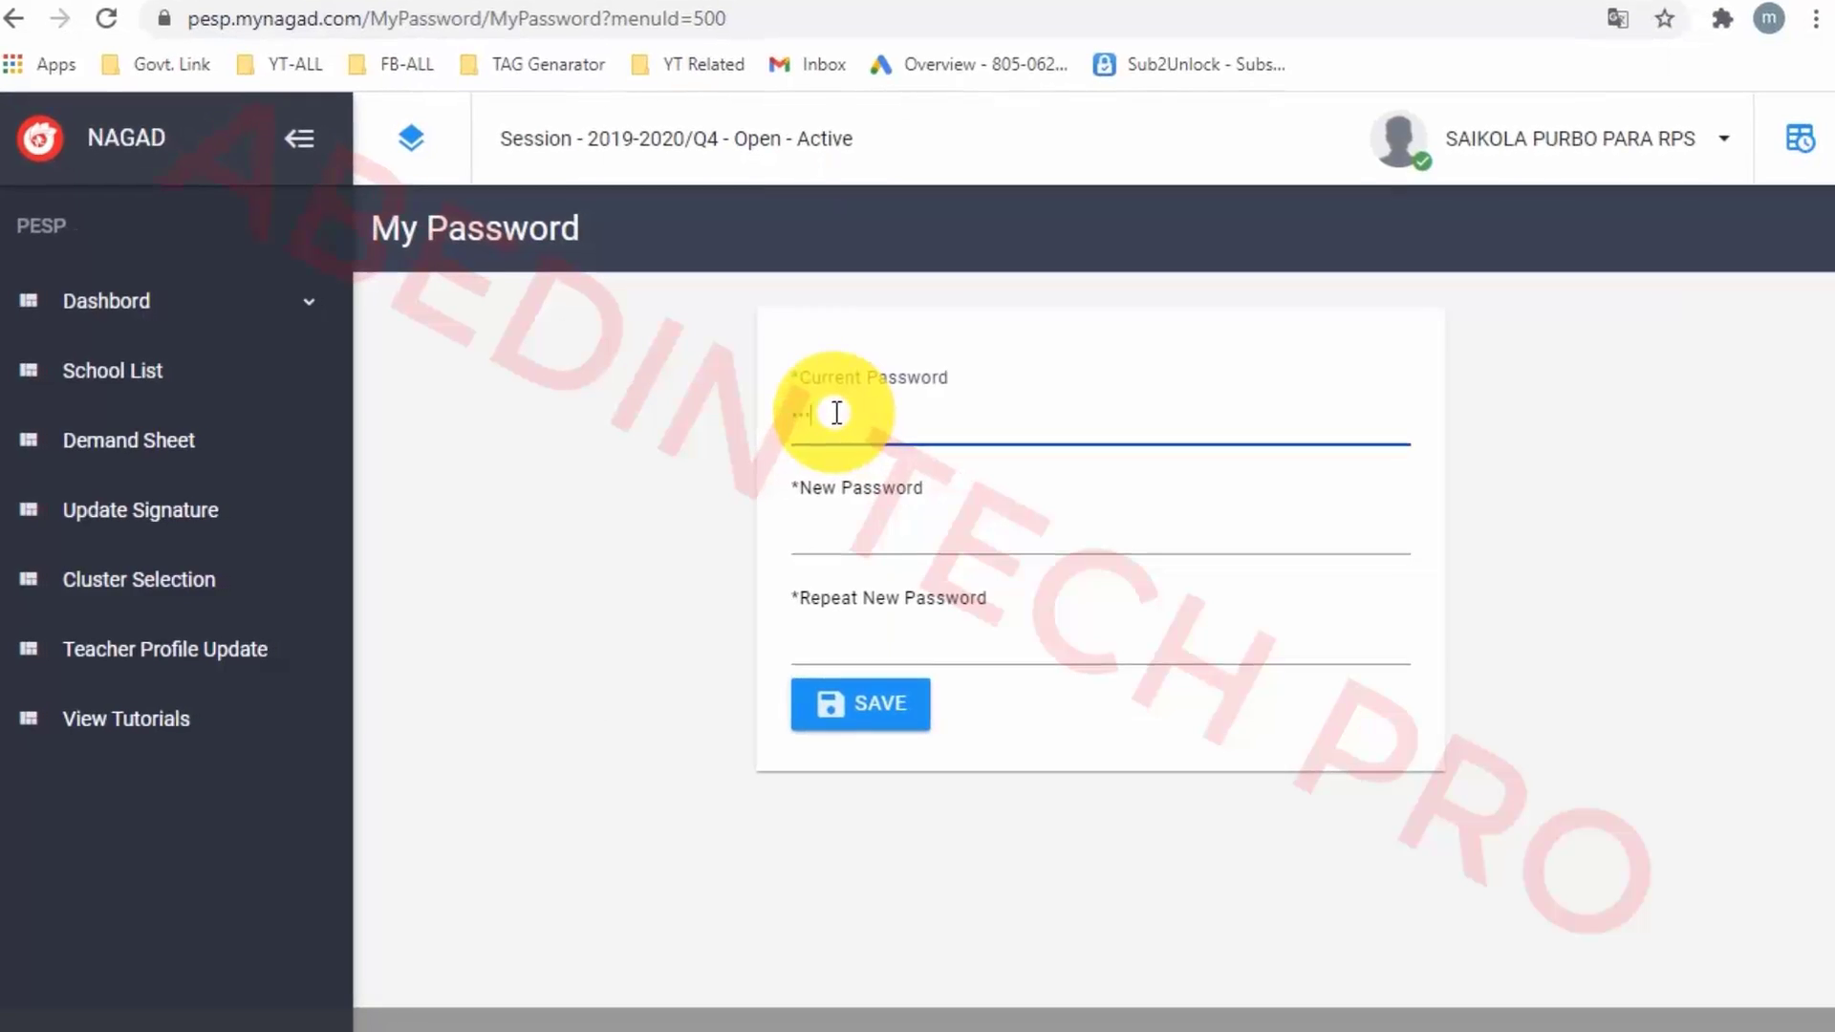
pyautogui.write('aa')
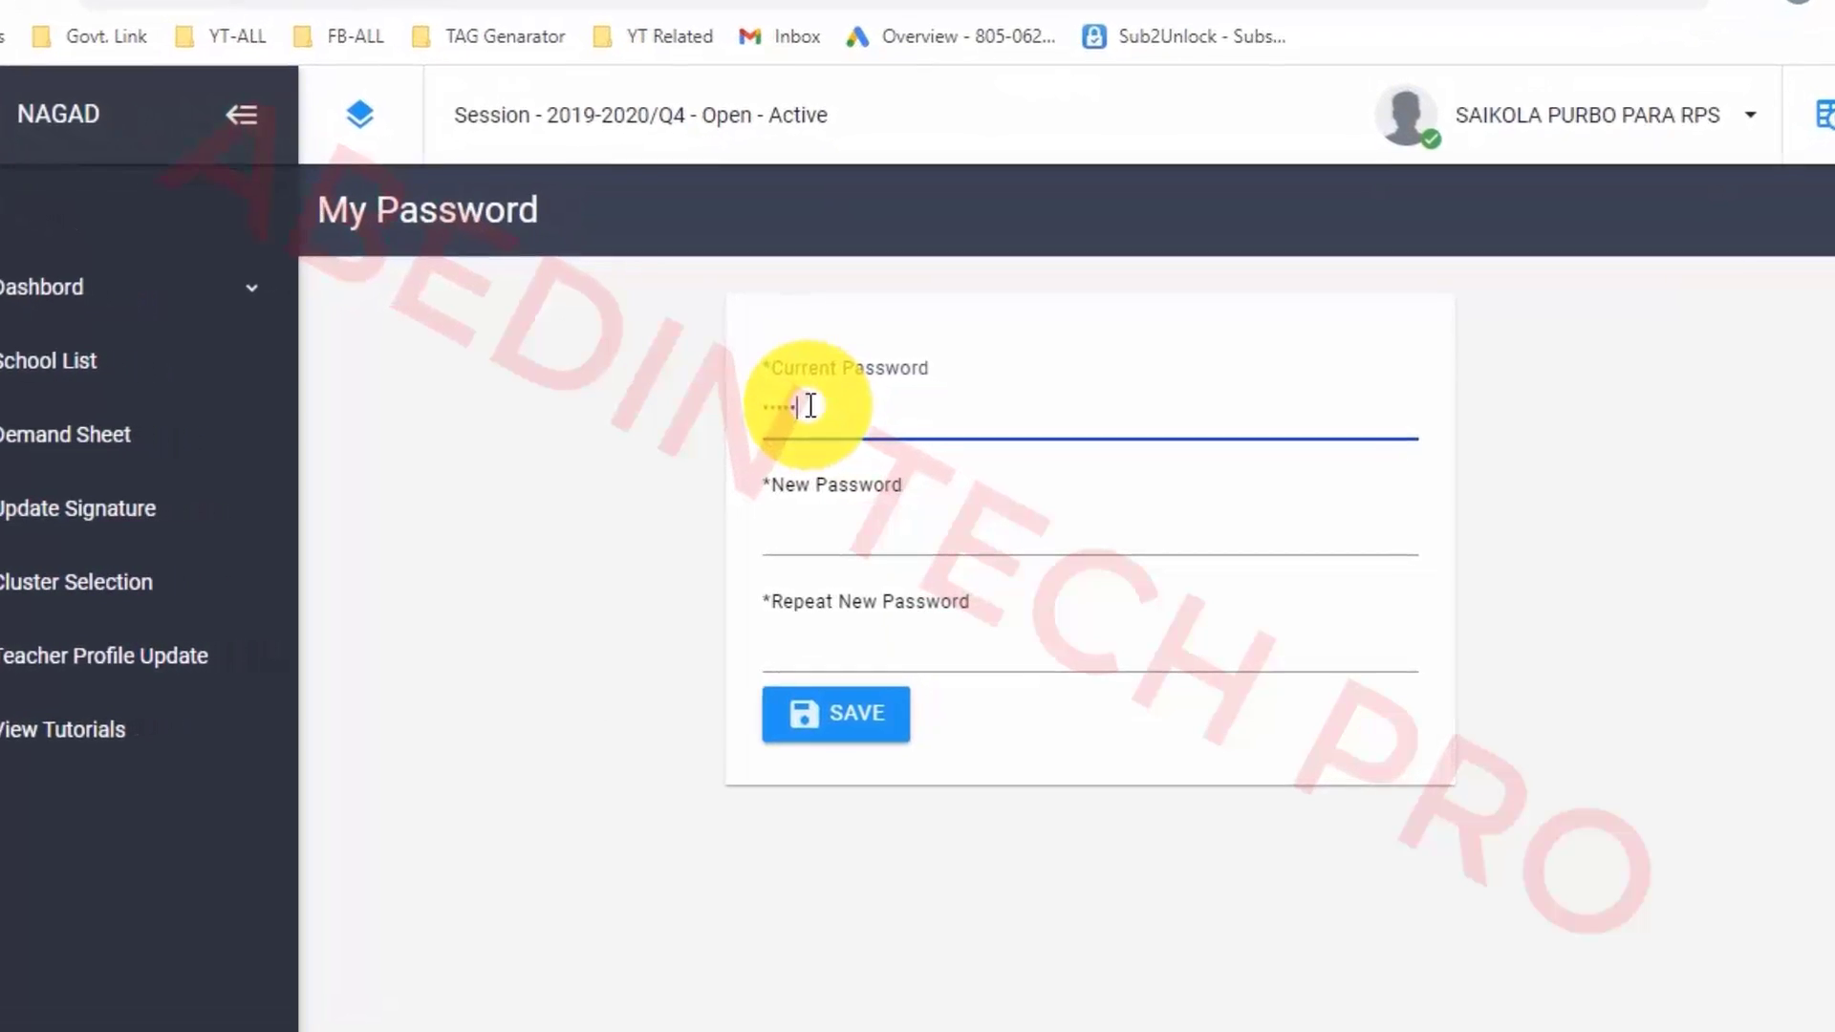
pyautogui.write('a')
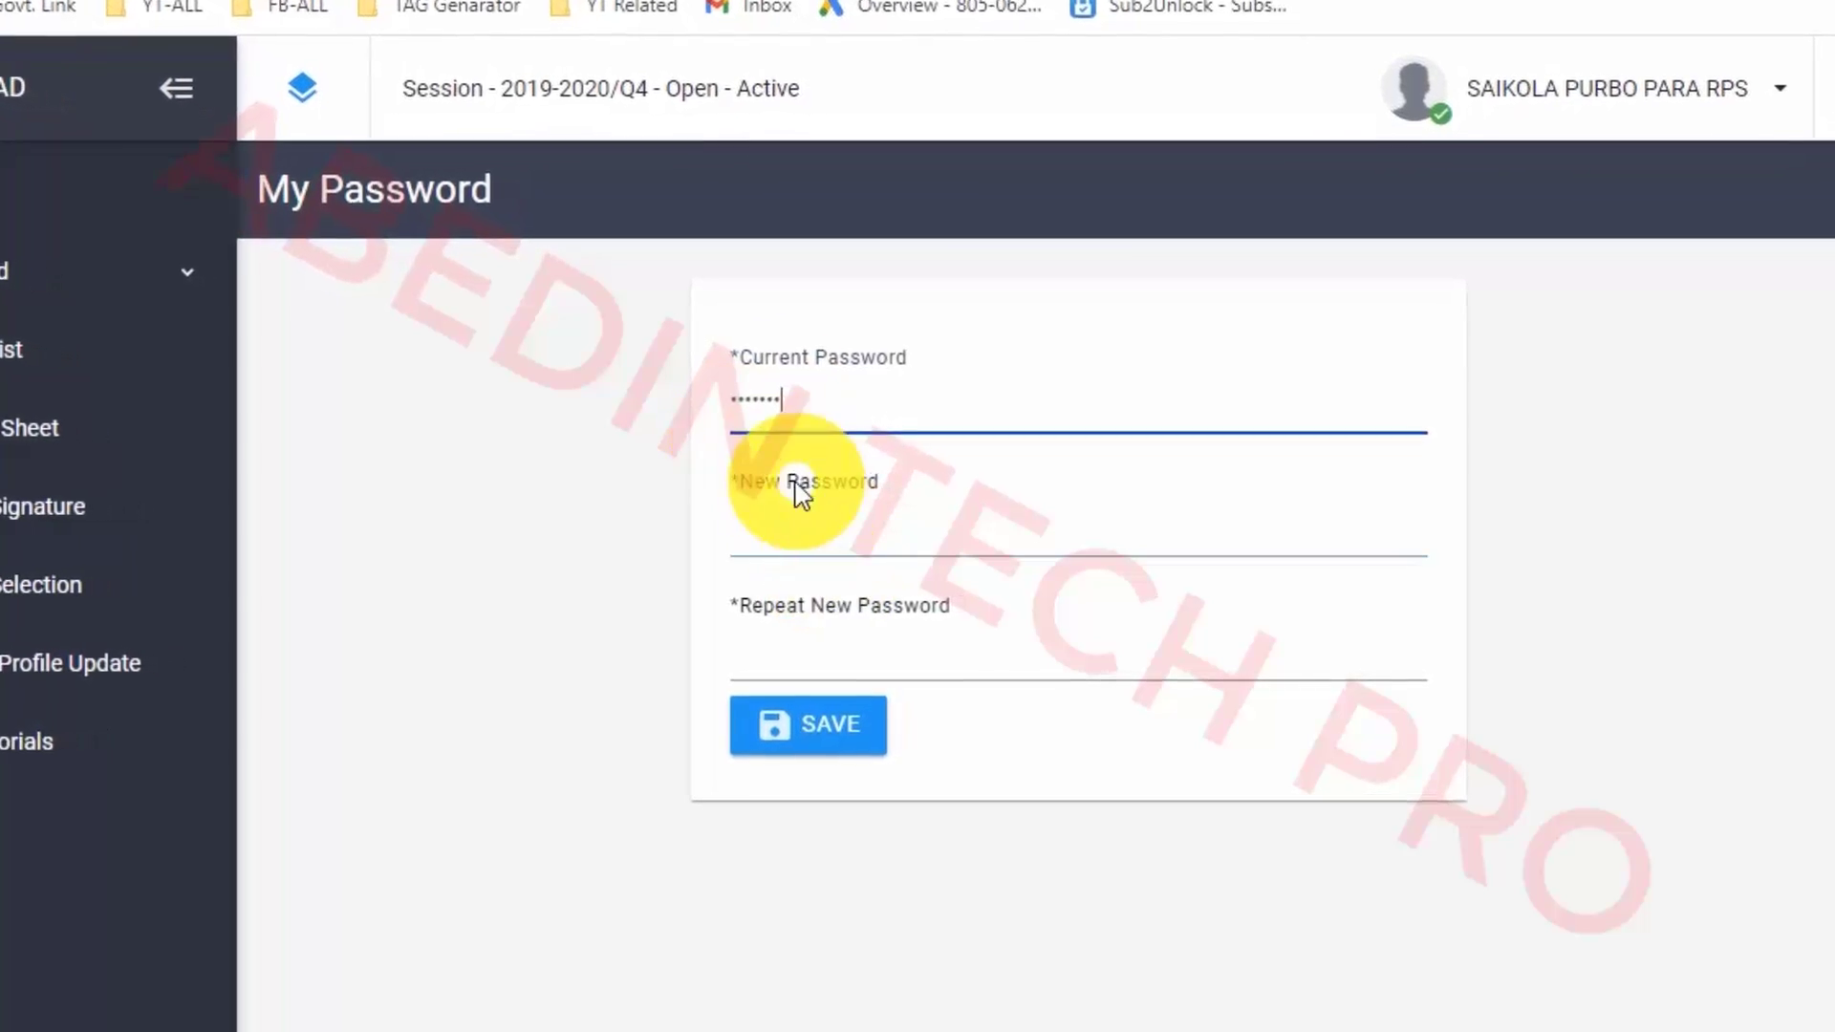
pyautogui.click(781, 524)
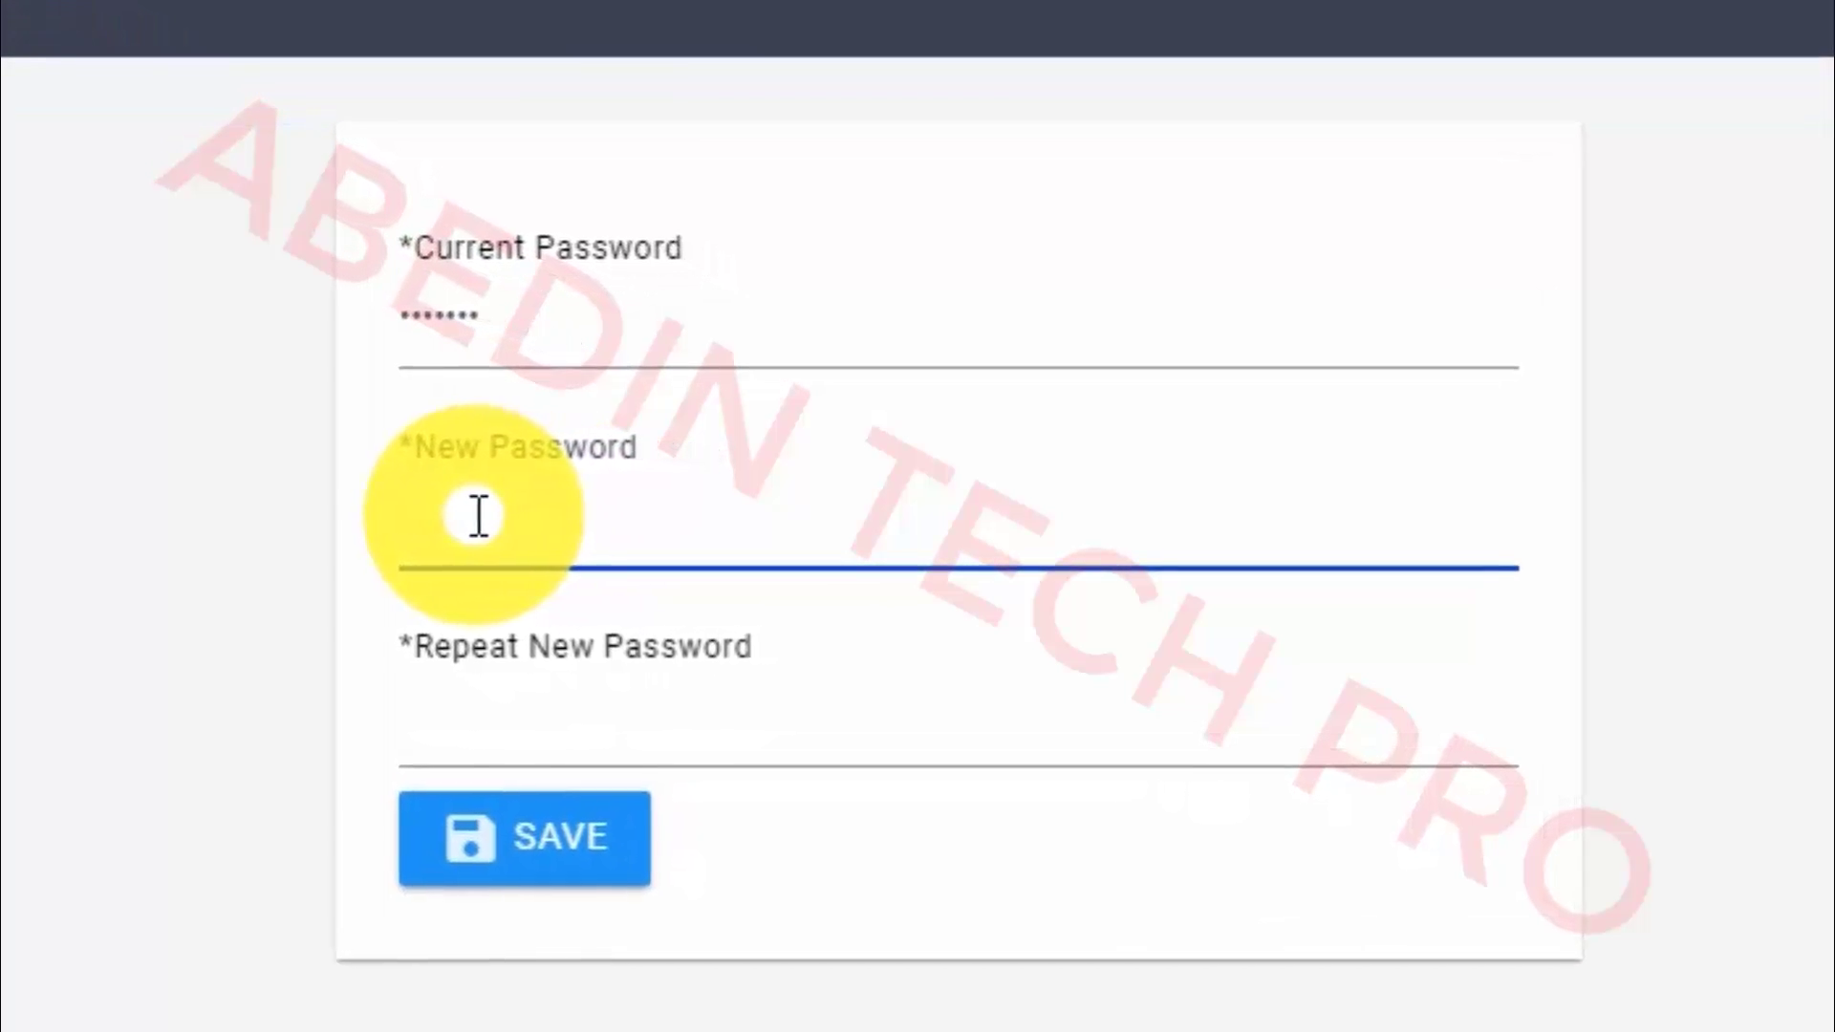
pyautogui.write('•••••••')
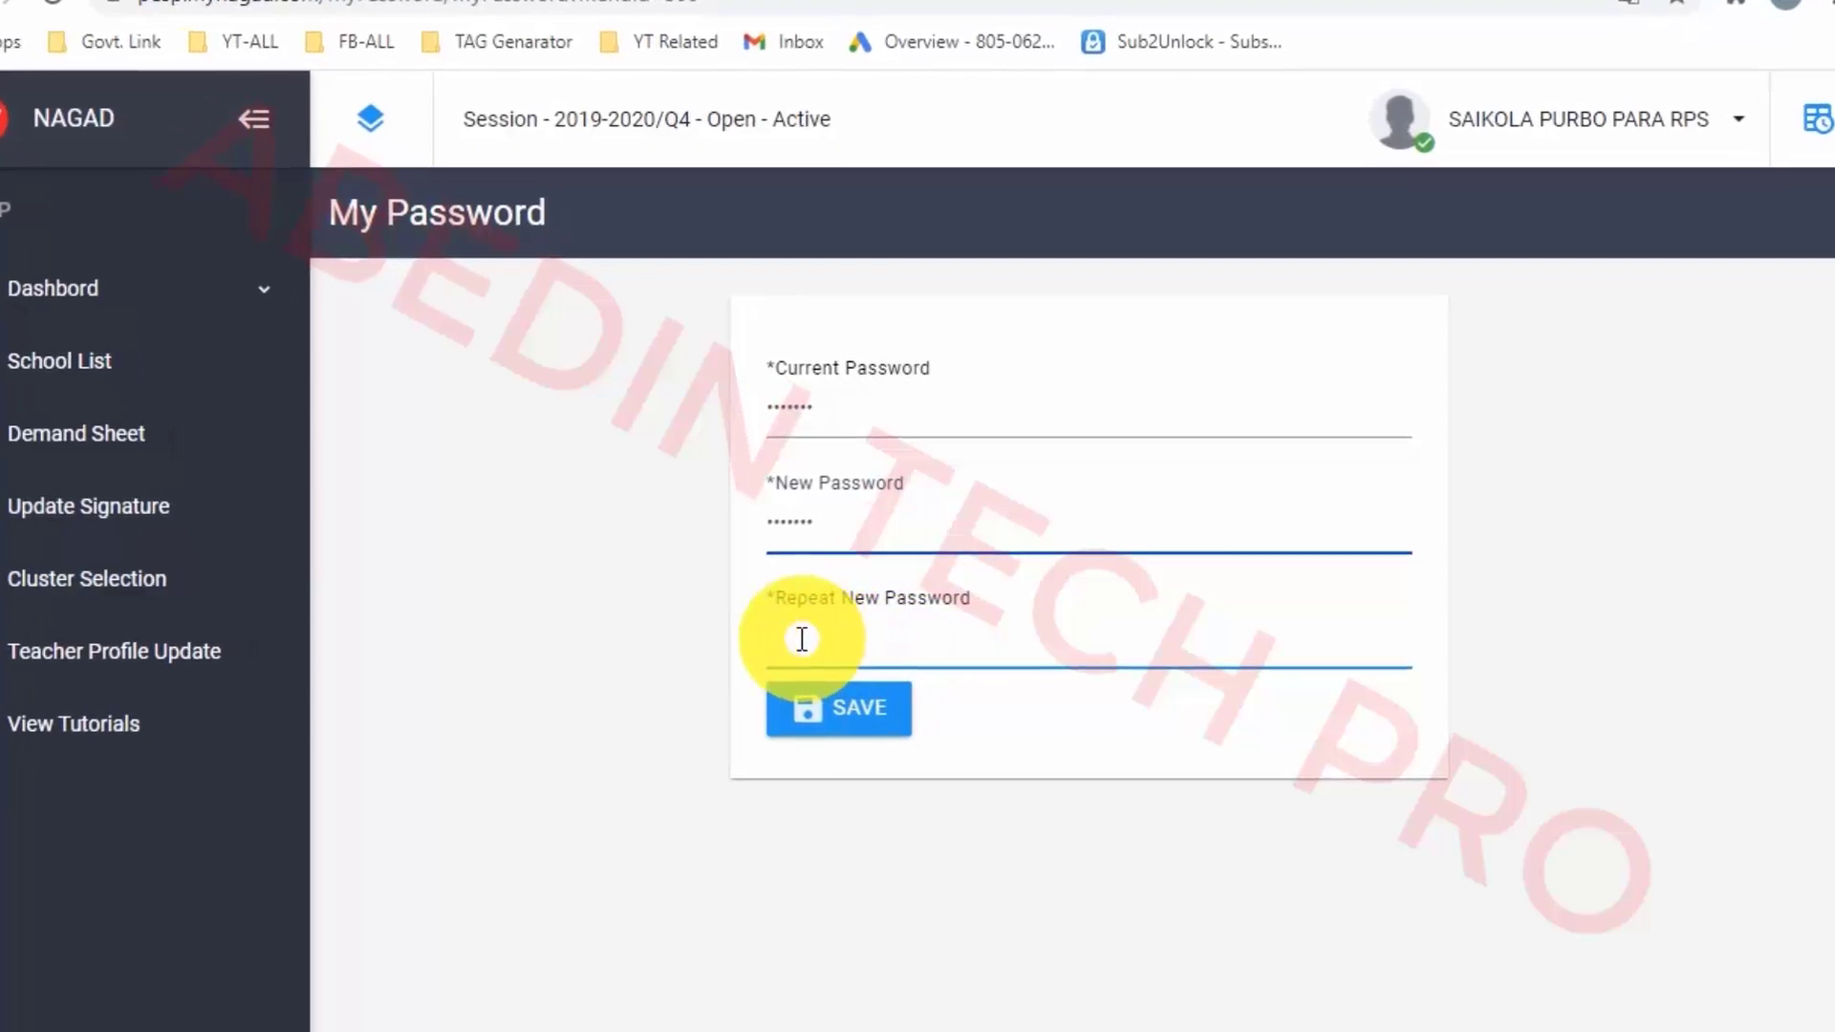
pyautogui.click(861, 631)
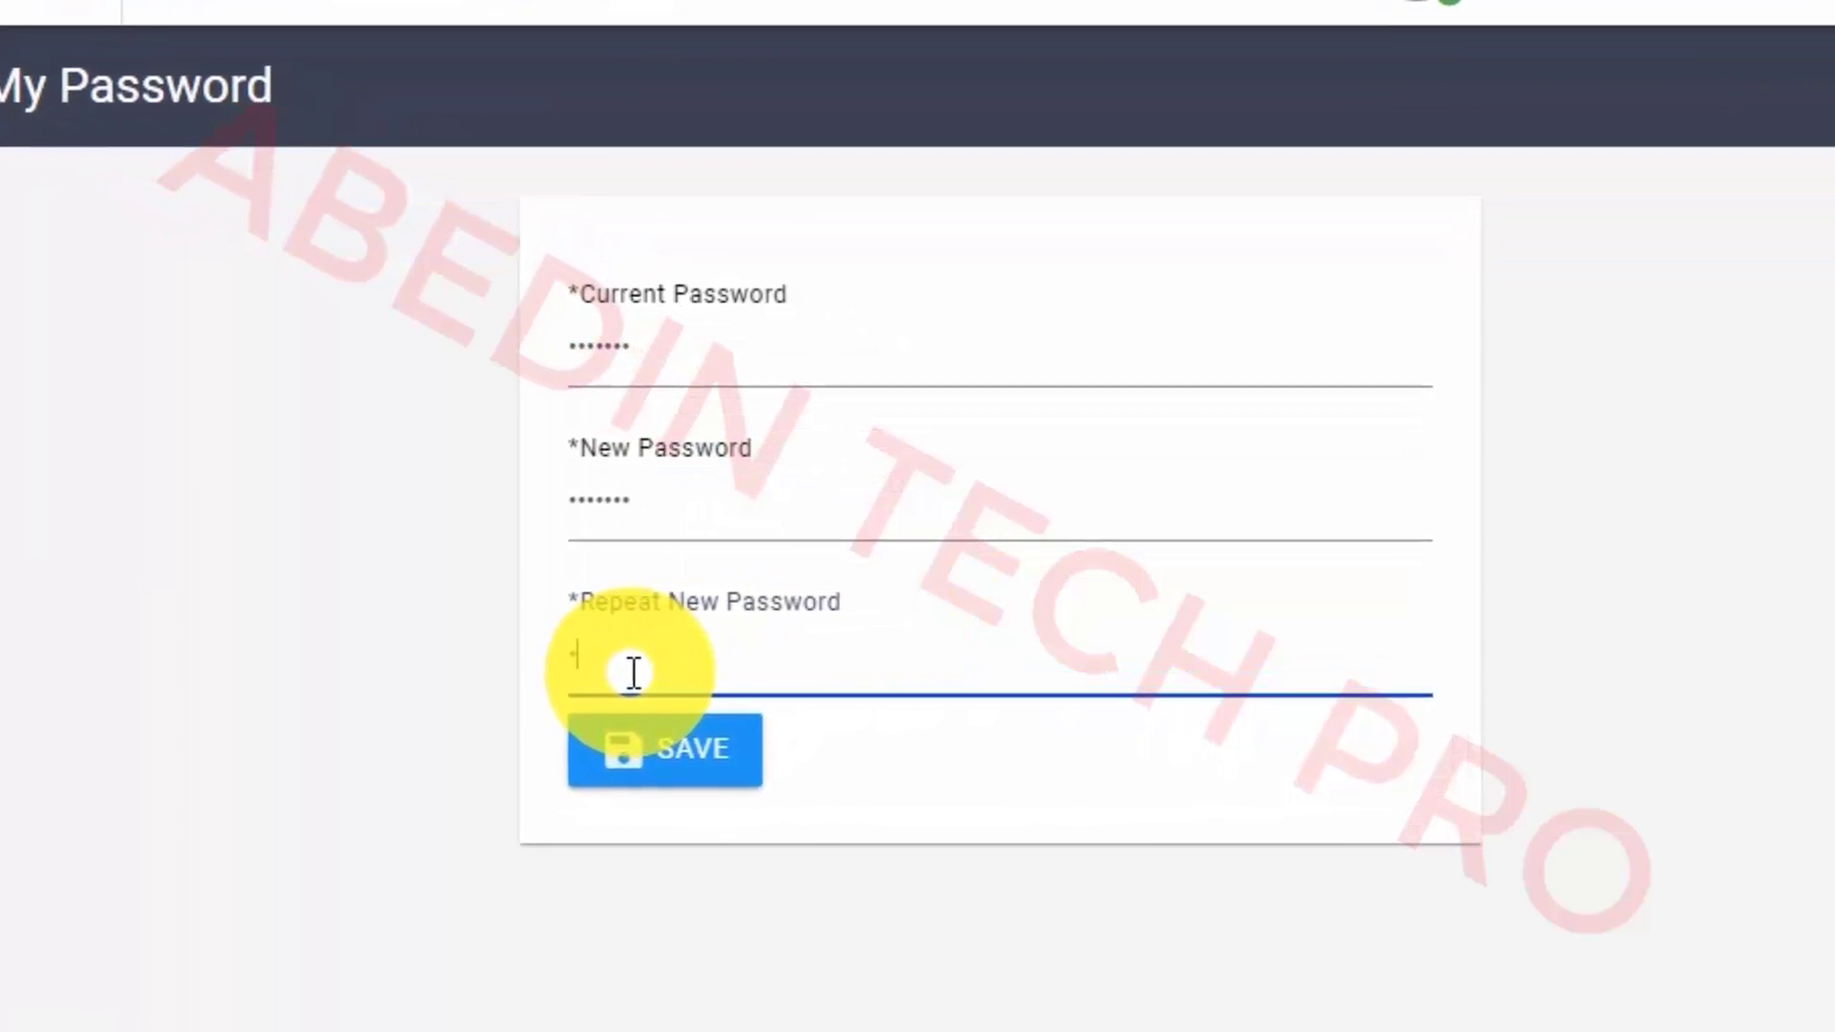
pyautogui.write('•••••••')
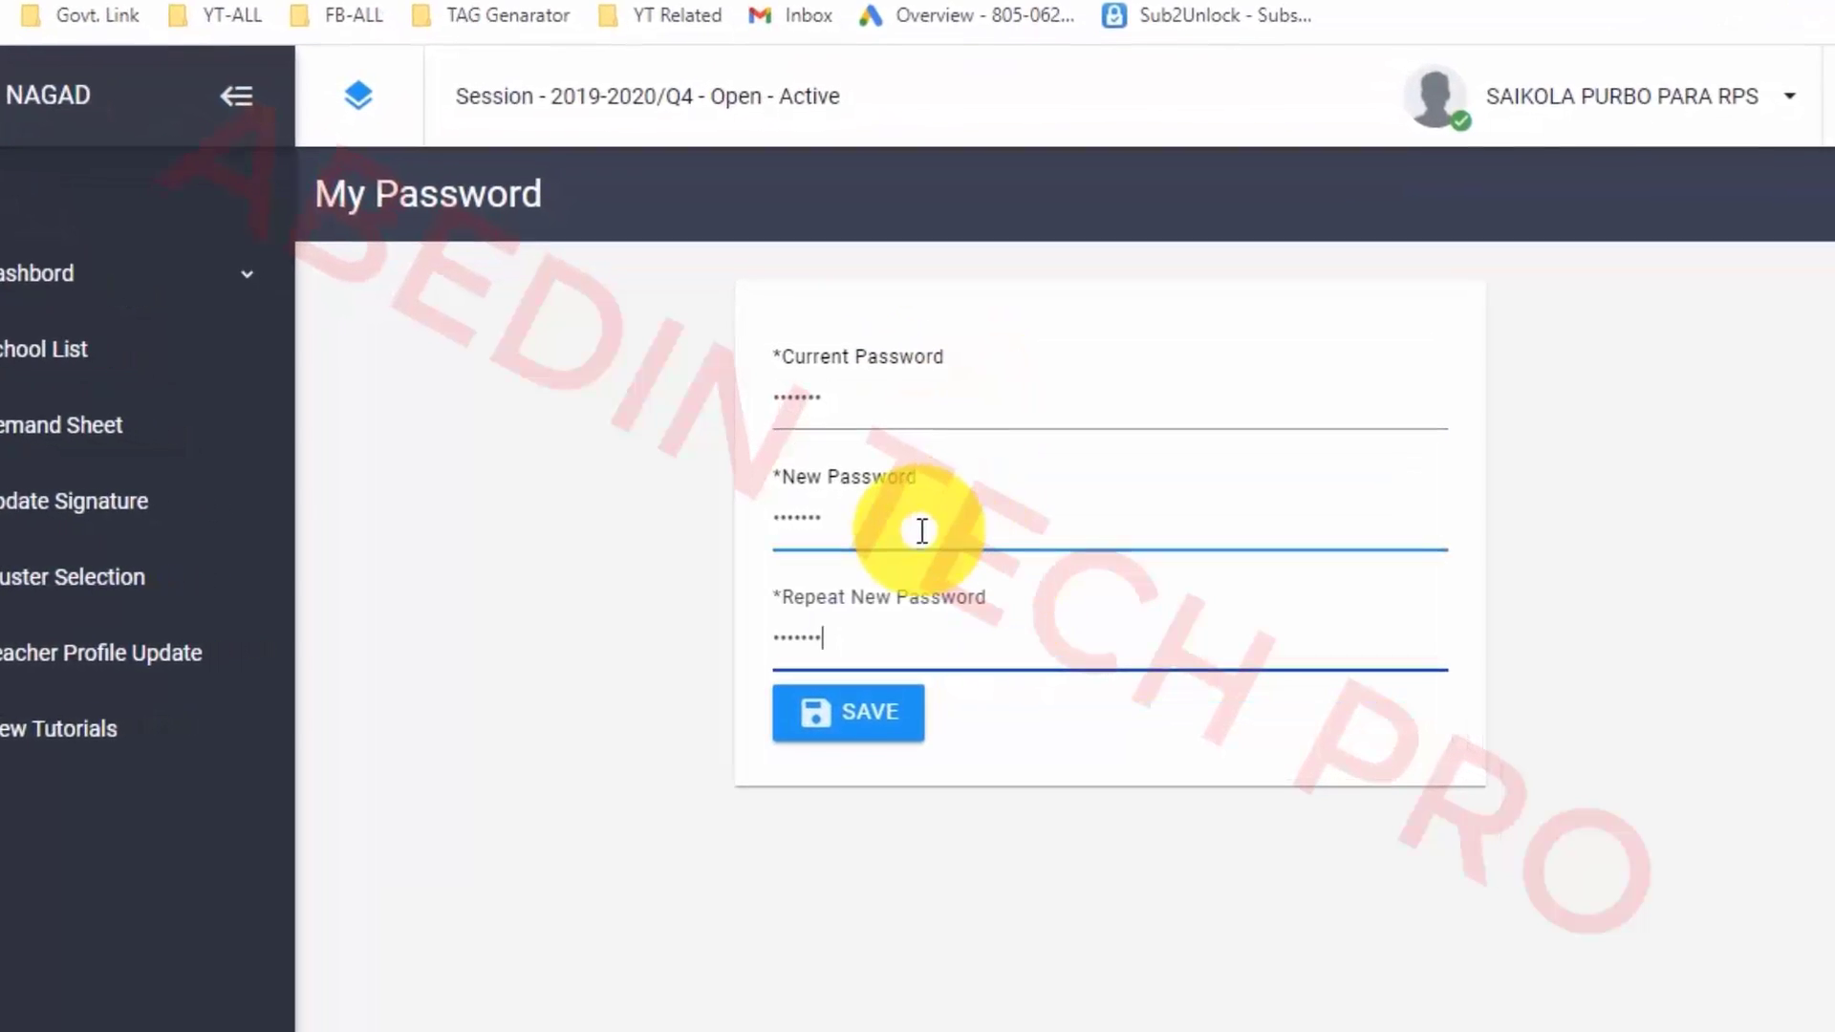
pyautogui.click(878, 734)
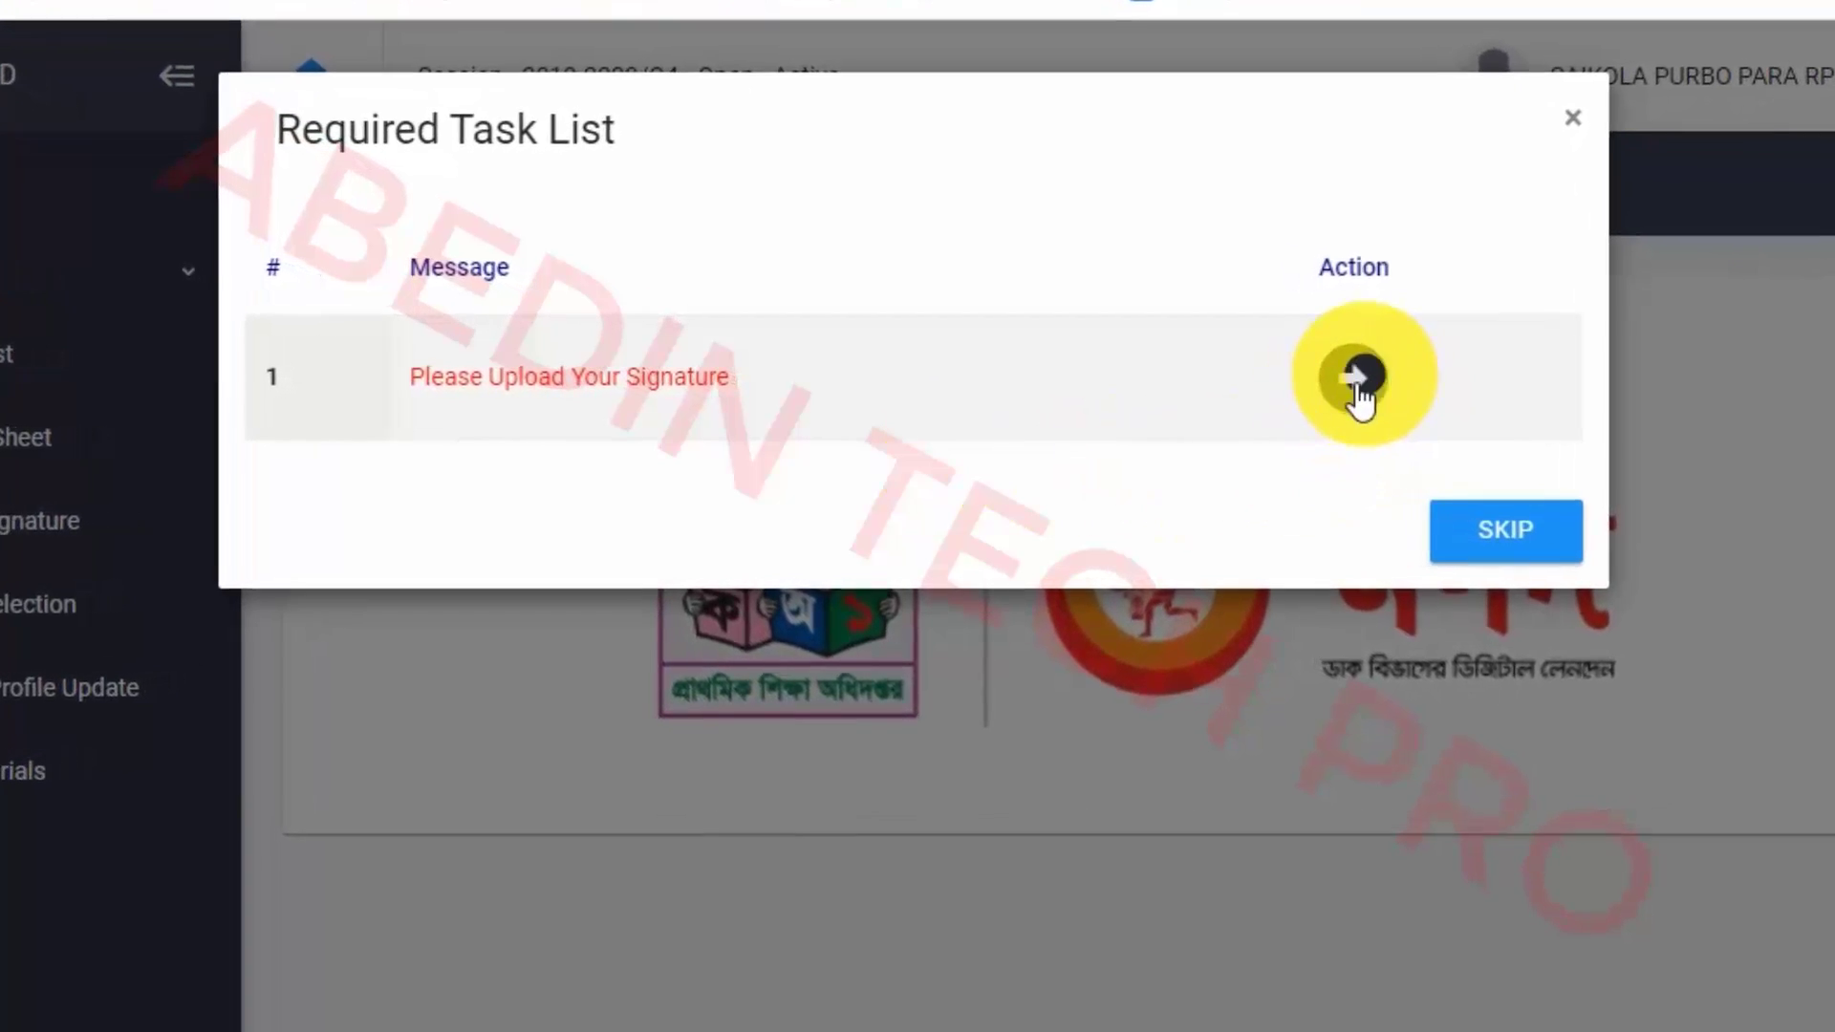
# Upload the head teacher's JPG signature image and confirm saving it
pyautogui.click(1343, 385)
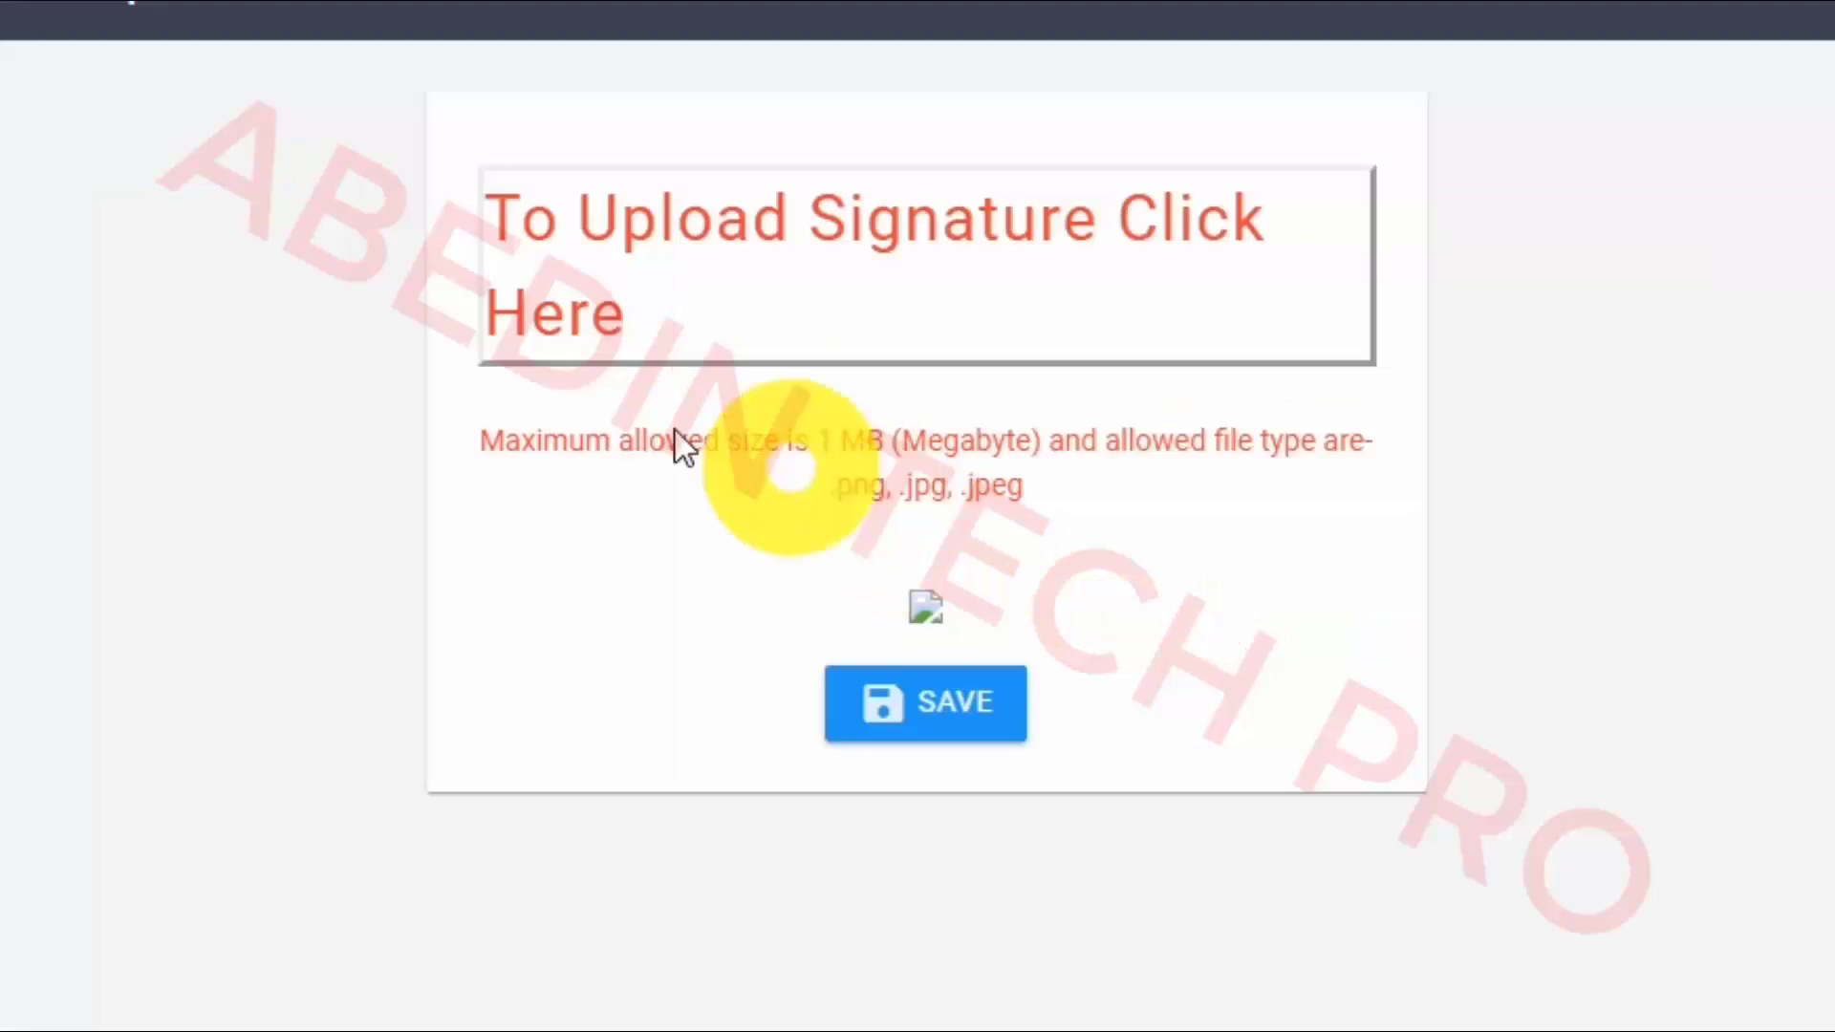
pyautogui.click(730, 279)
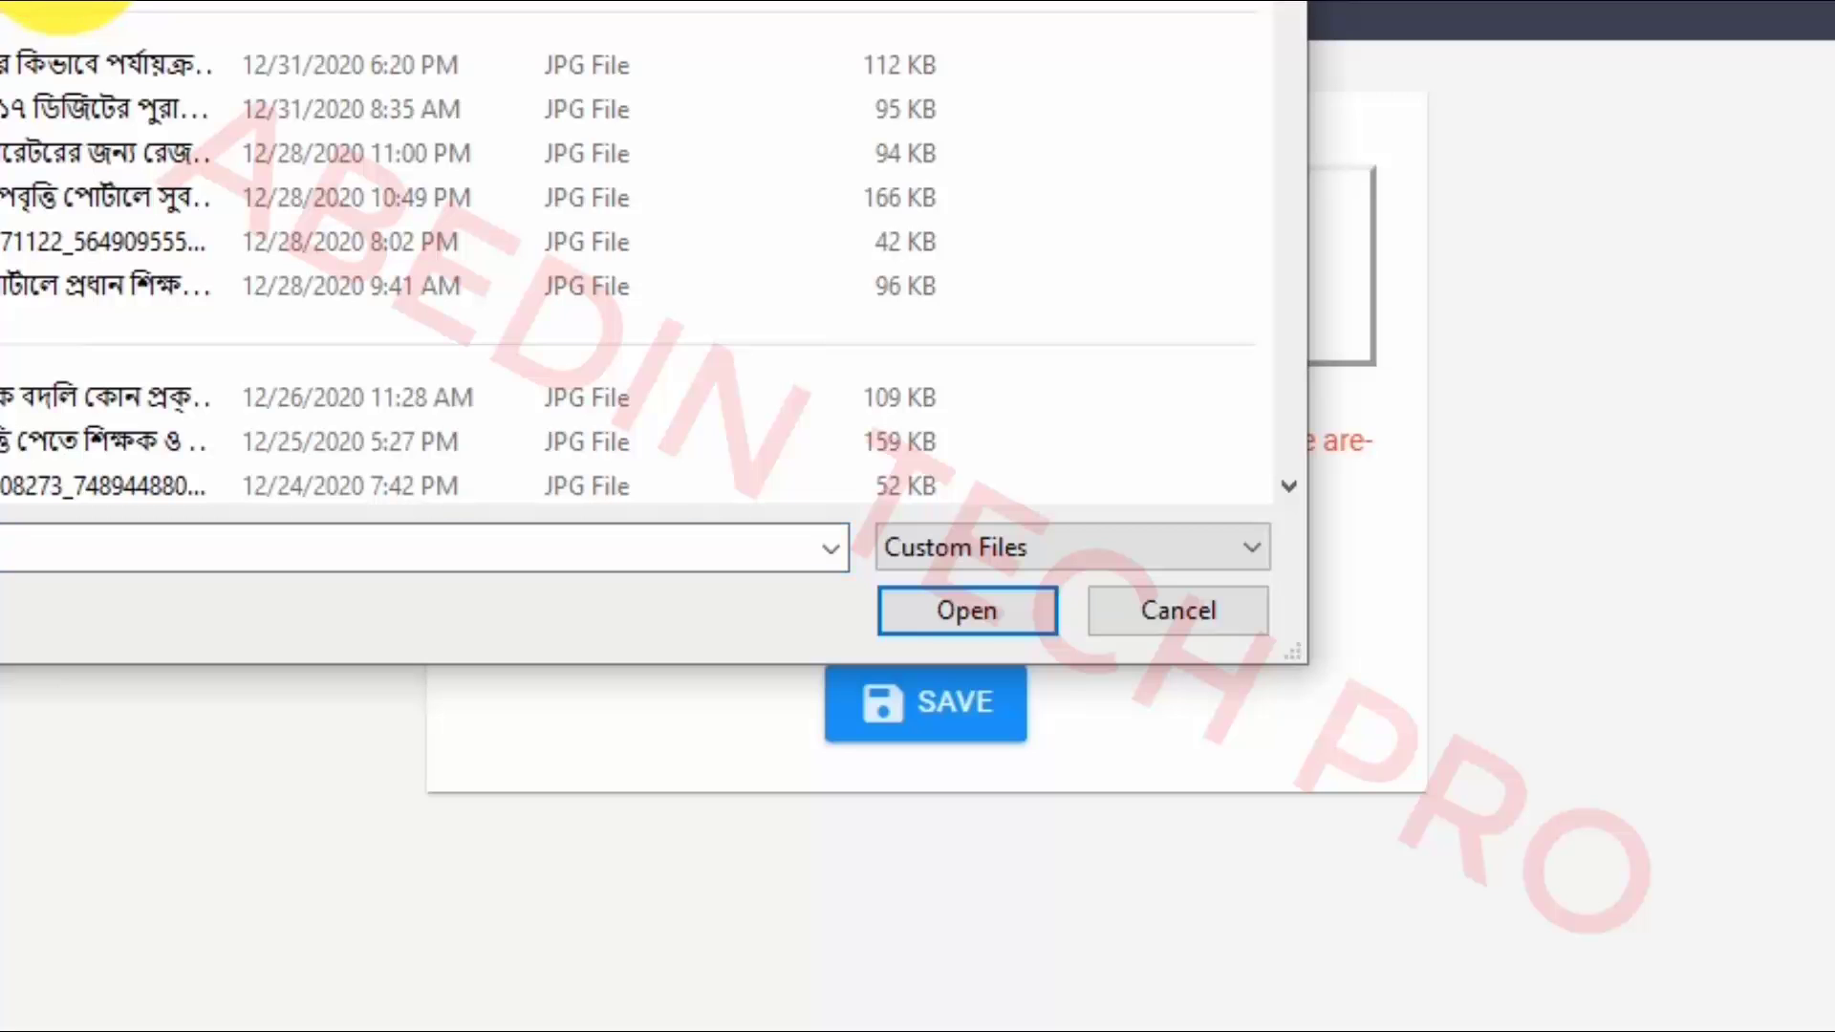
pyautogui.click(961, 609)
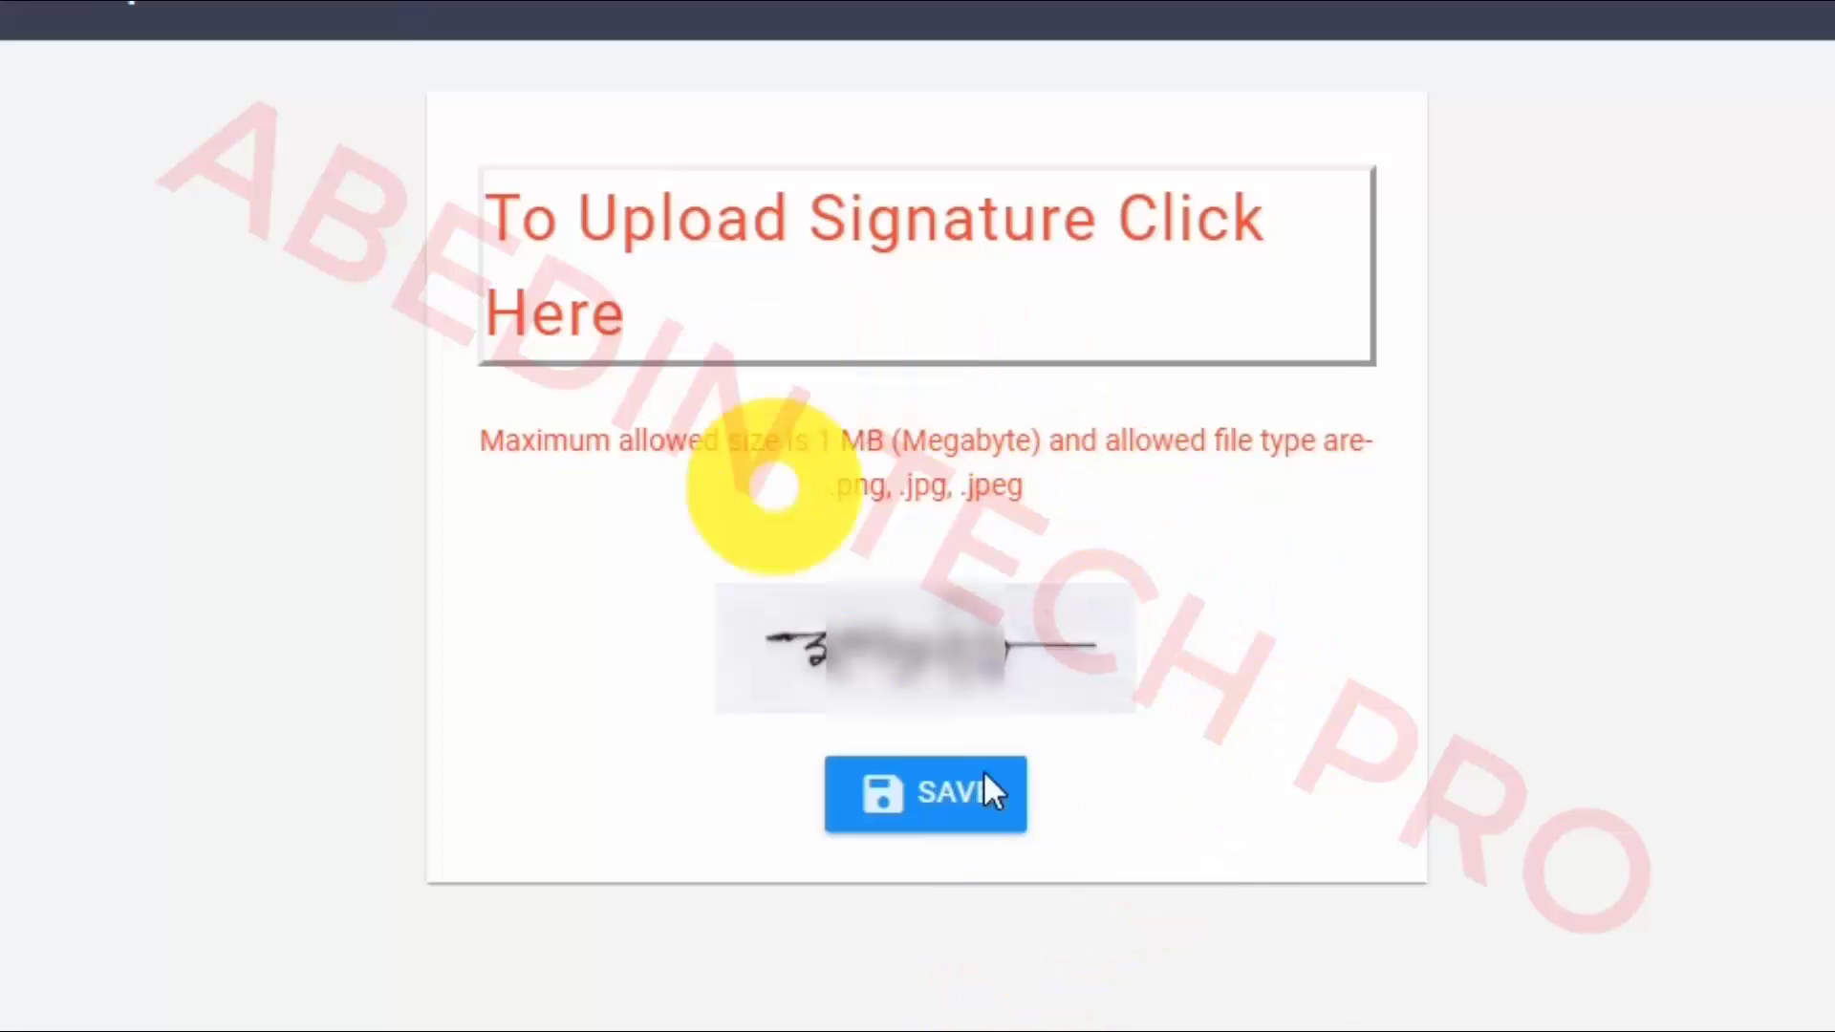
pyautogui.click(954, 820)
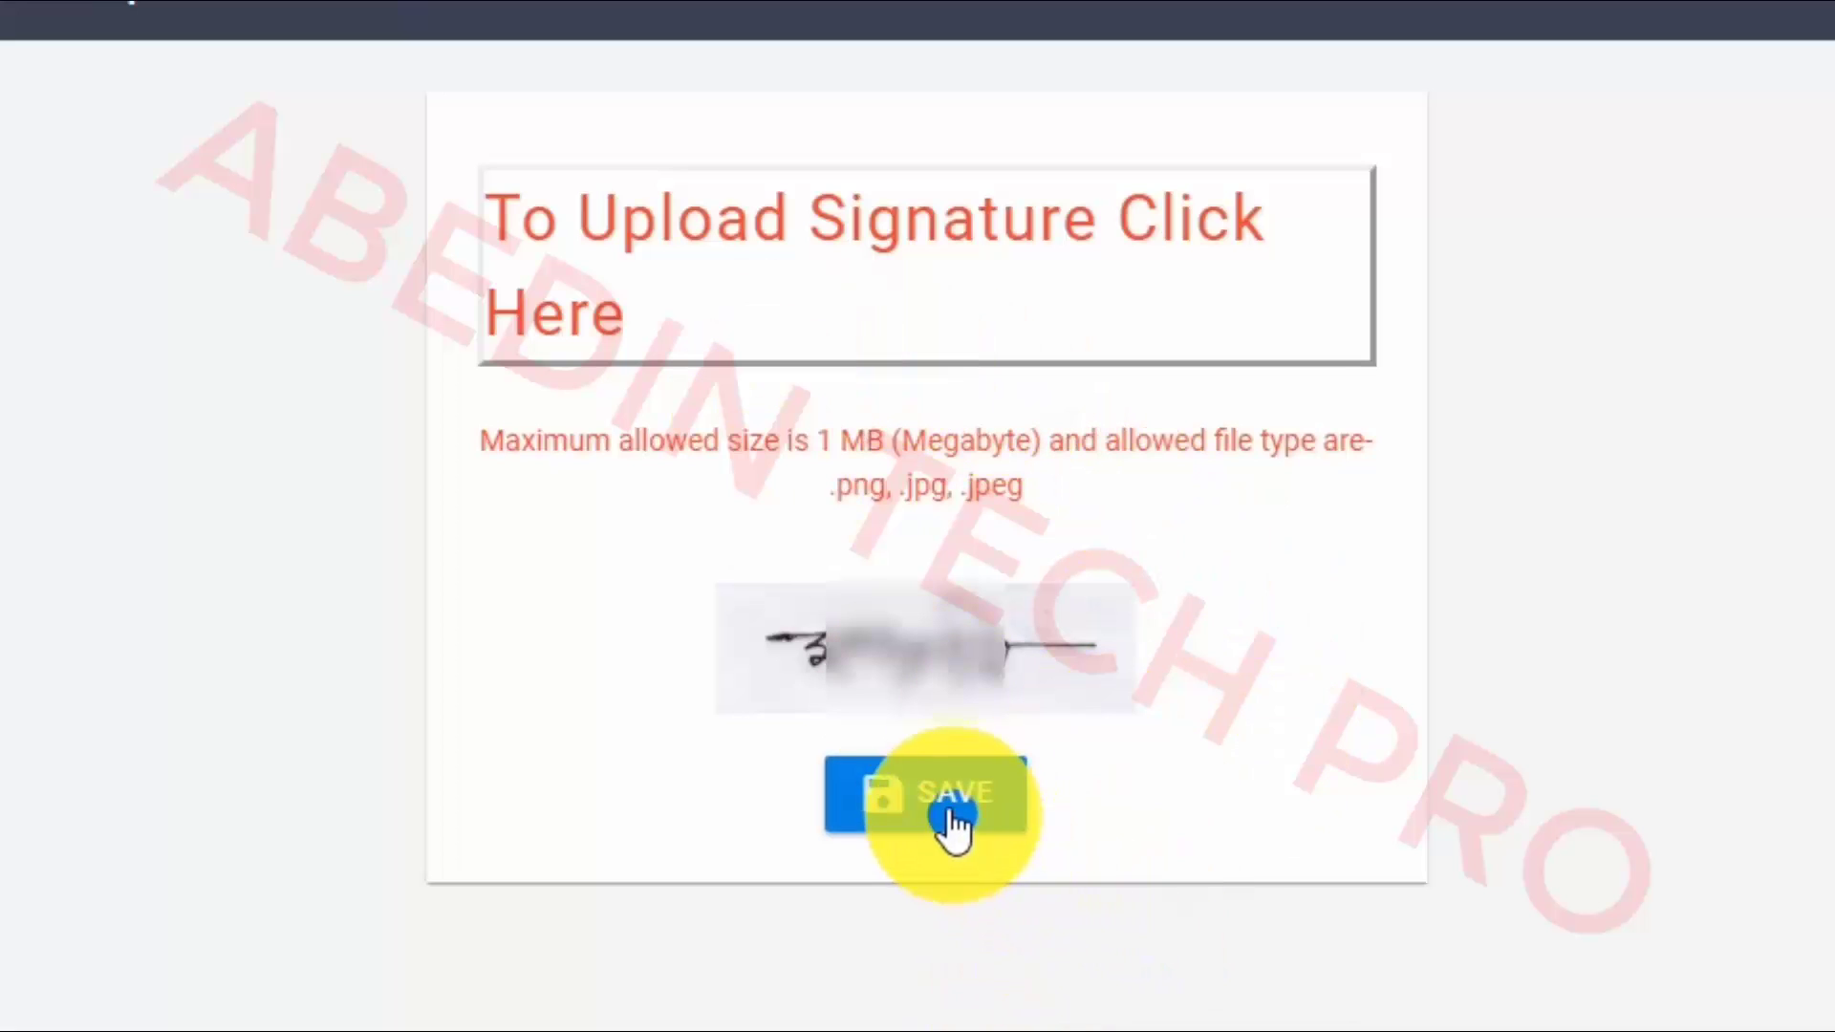
pyautogui.click(944, 808)
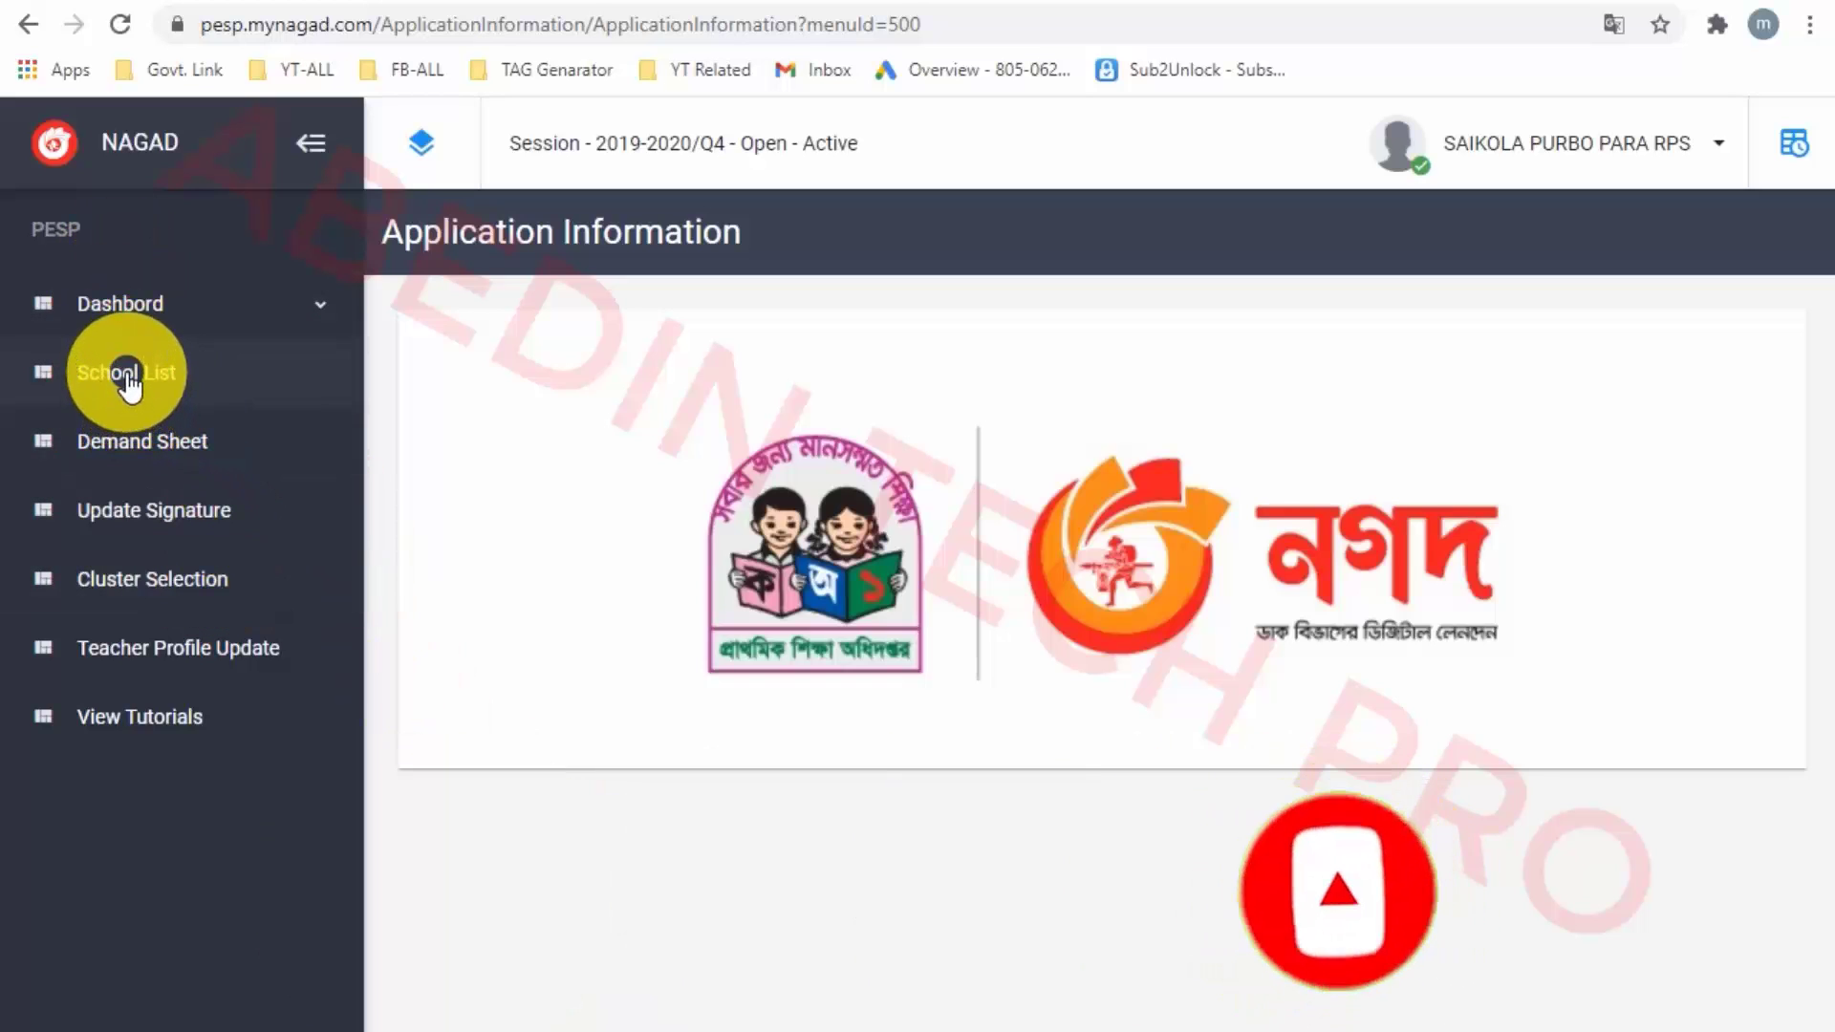
# Open the student list for SAIKOLA PURBO PARA RPS from the School List
pyautogui.click(130, 382)
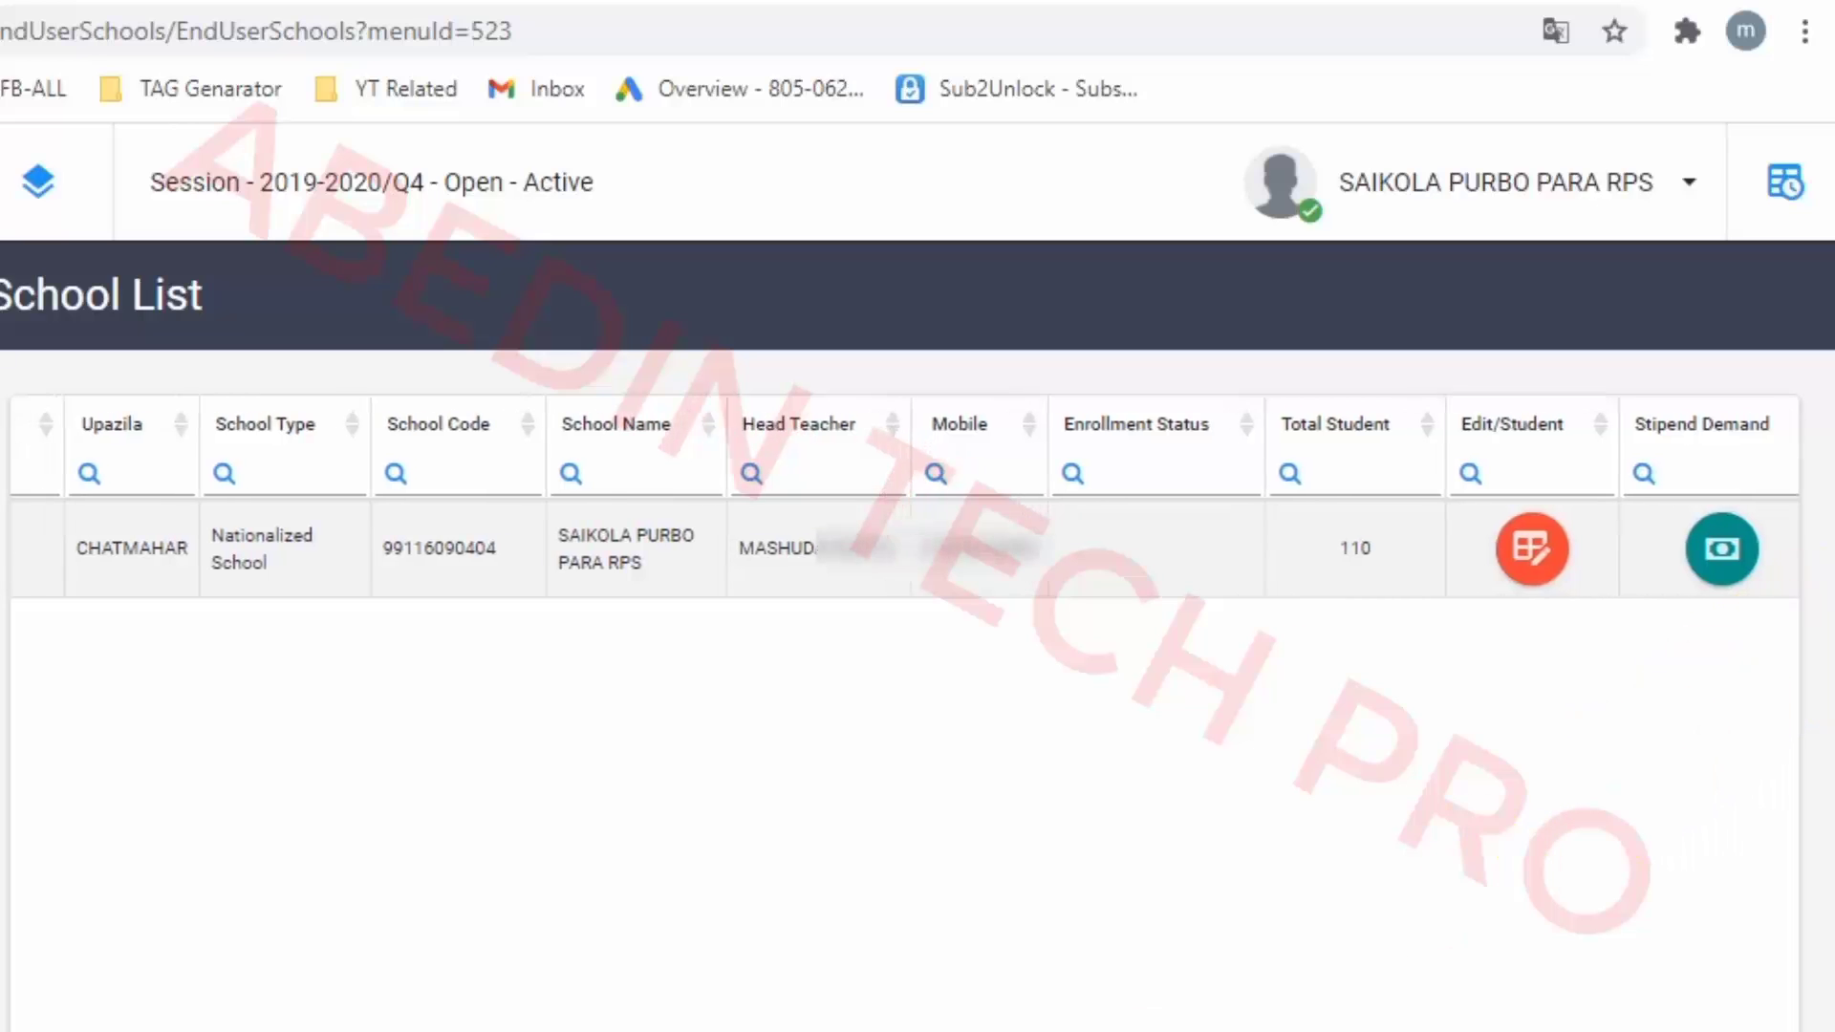
pyautogui.hscroll(-2, 902, 497)
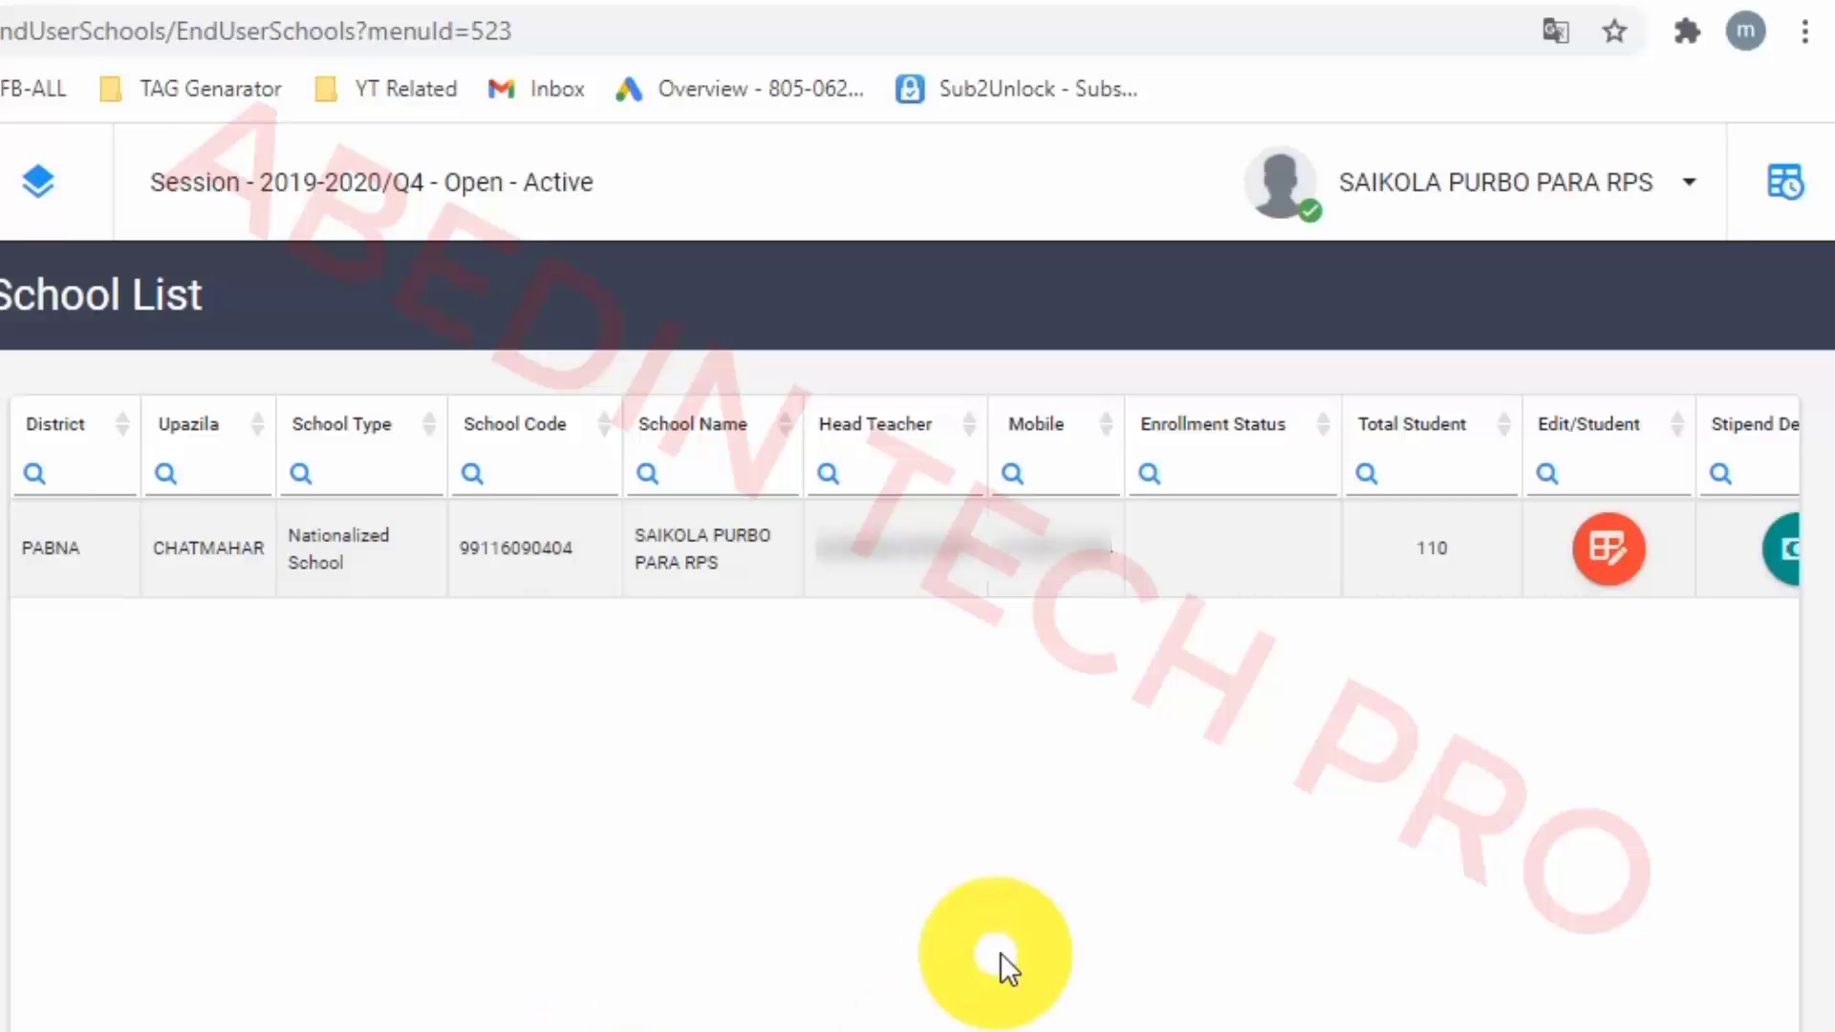
pyautogui.click(1614, 553)
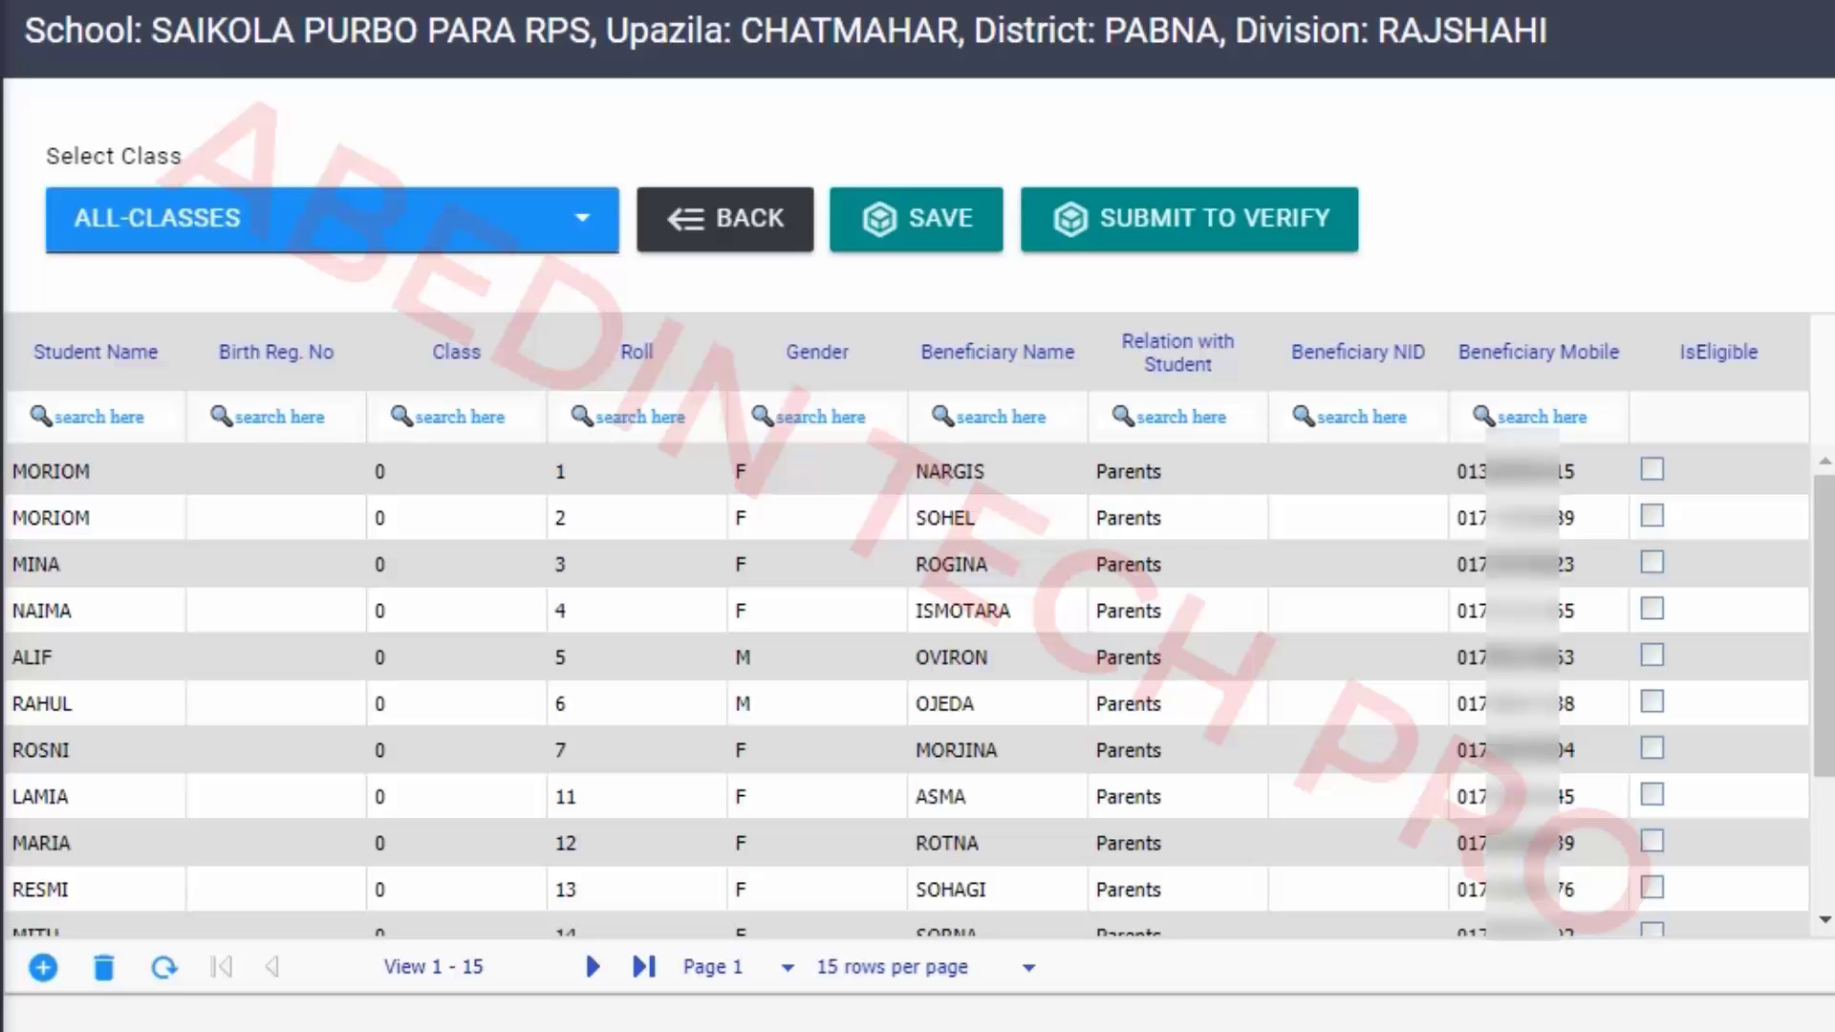
pyautogui.click(276, 474)
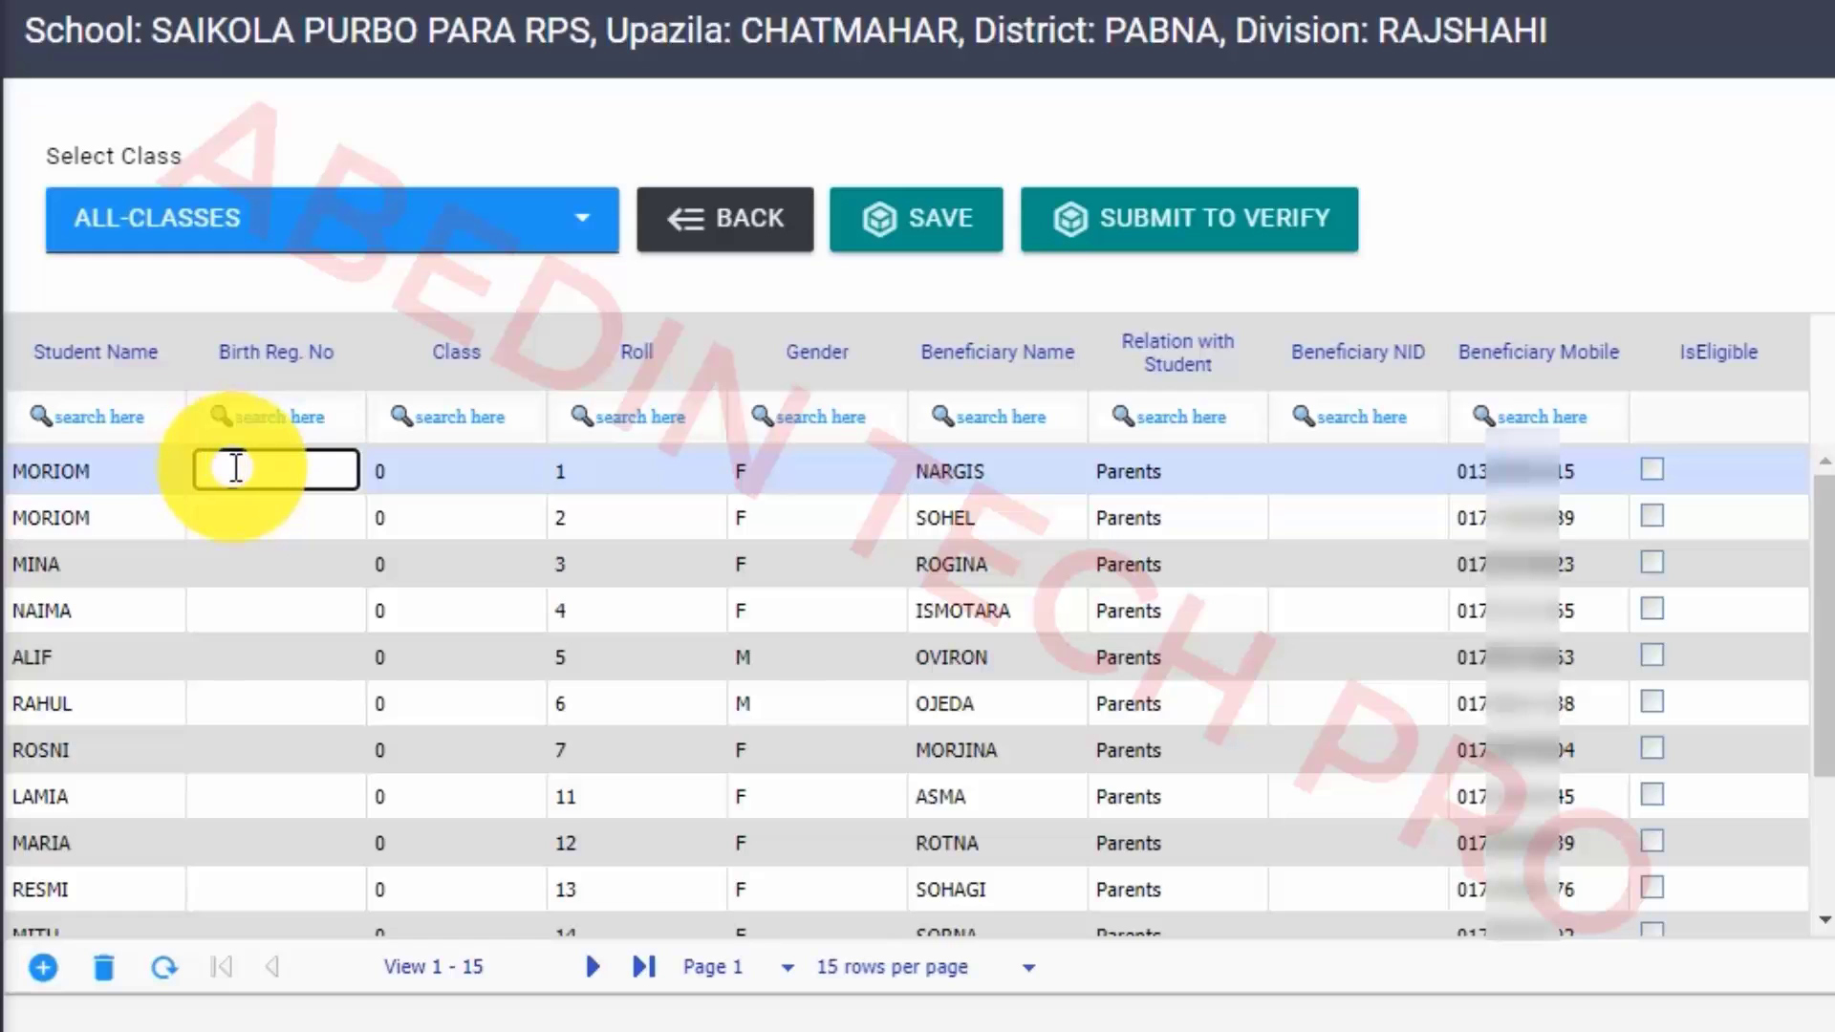
pyautogui.click(463, 465)
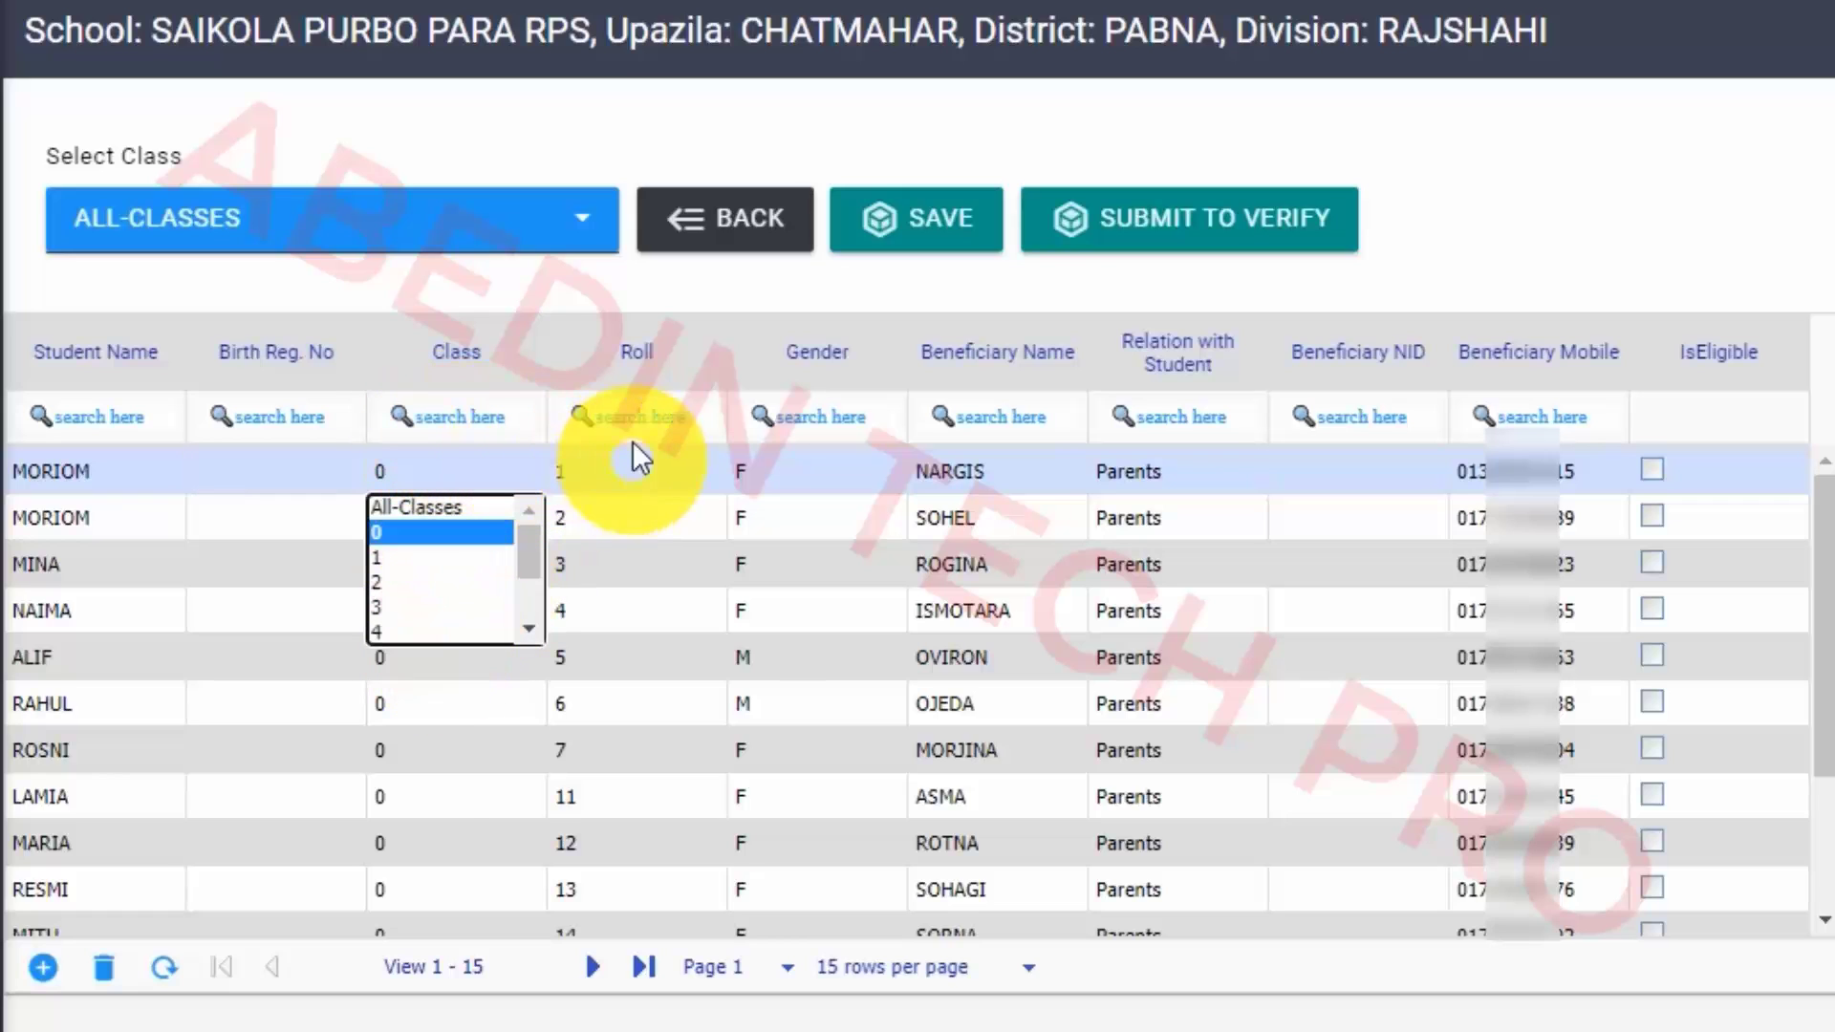
pyautogui.click(638, 473)
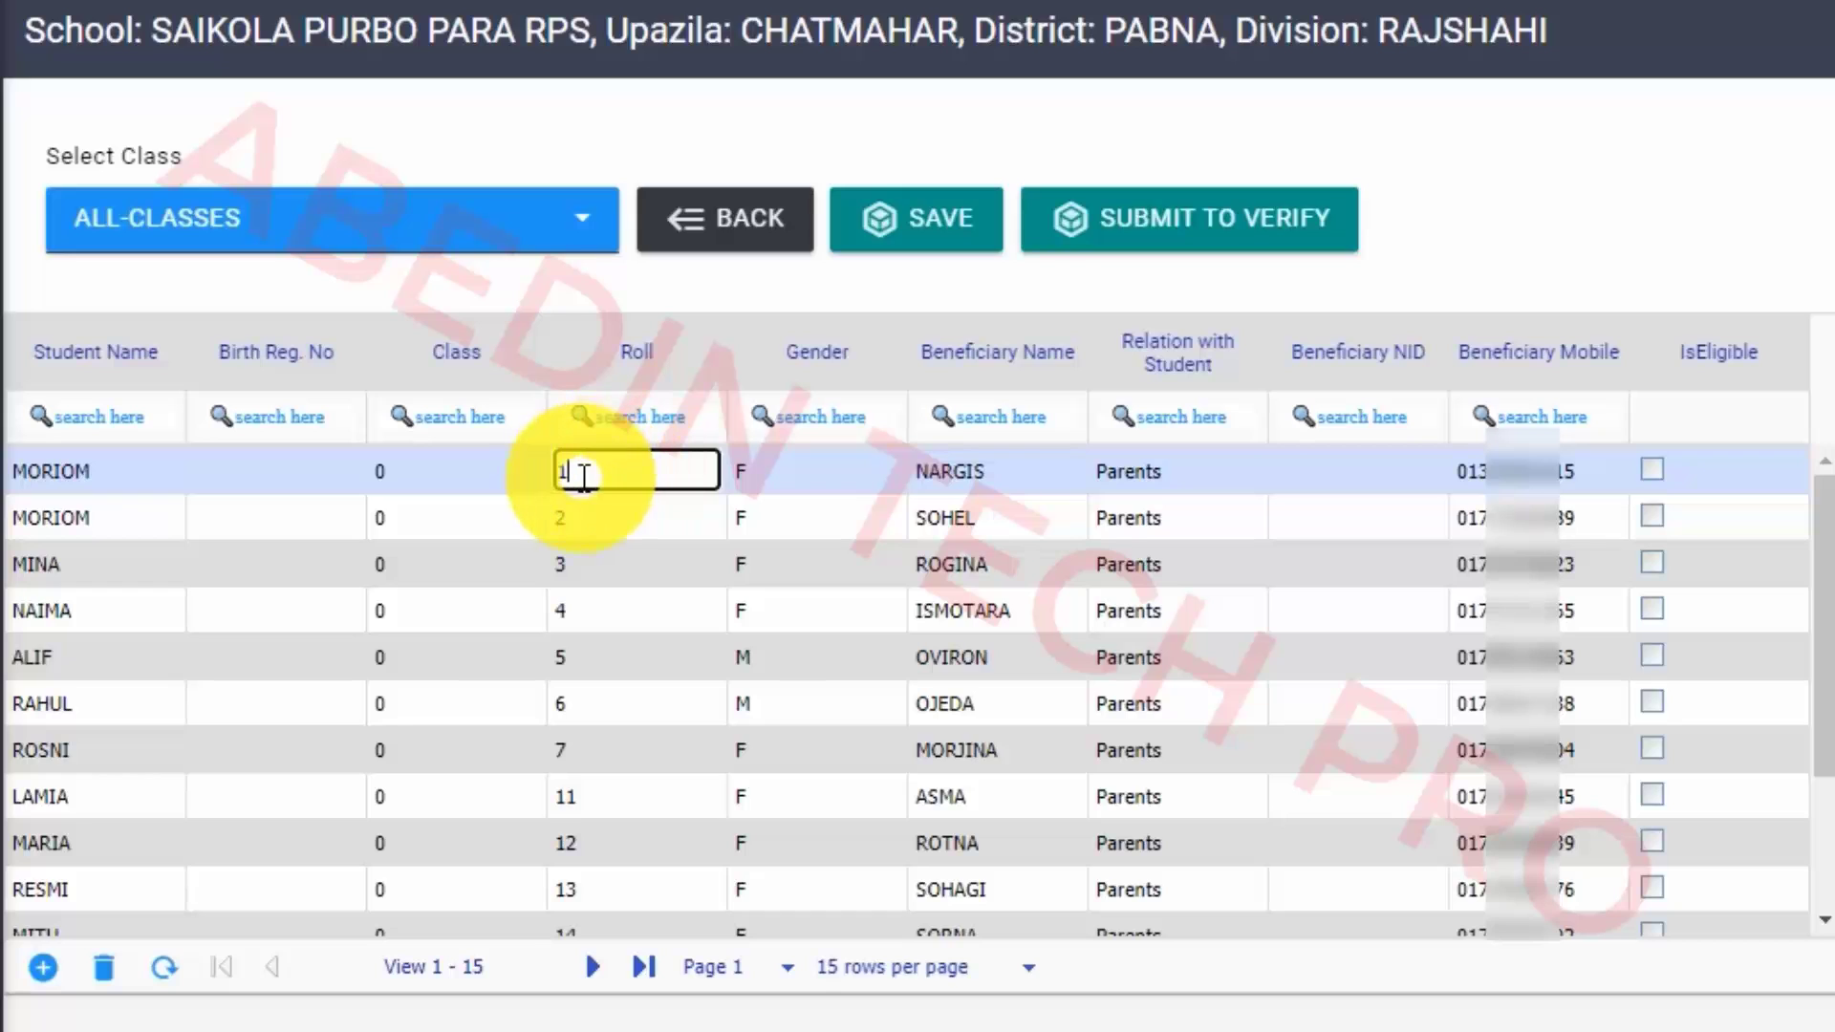
pyautogui.click(811, 466)
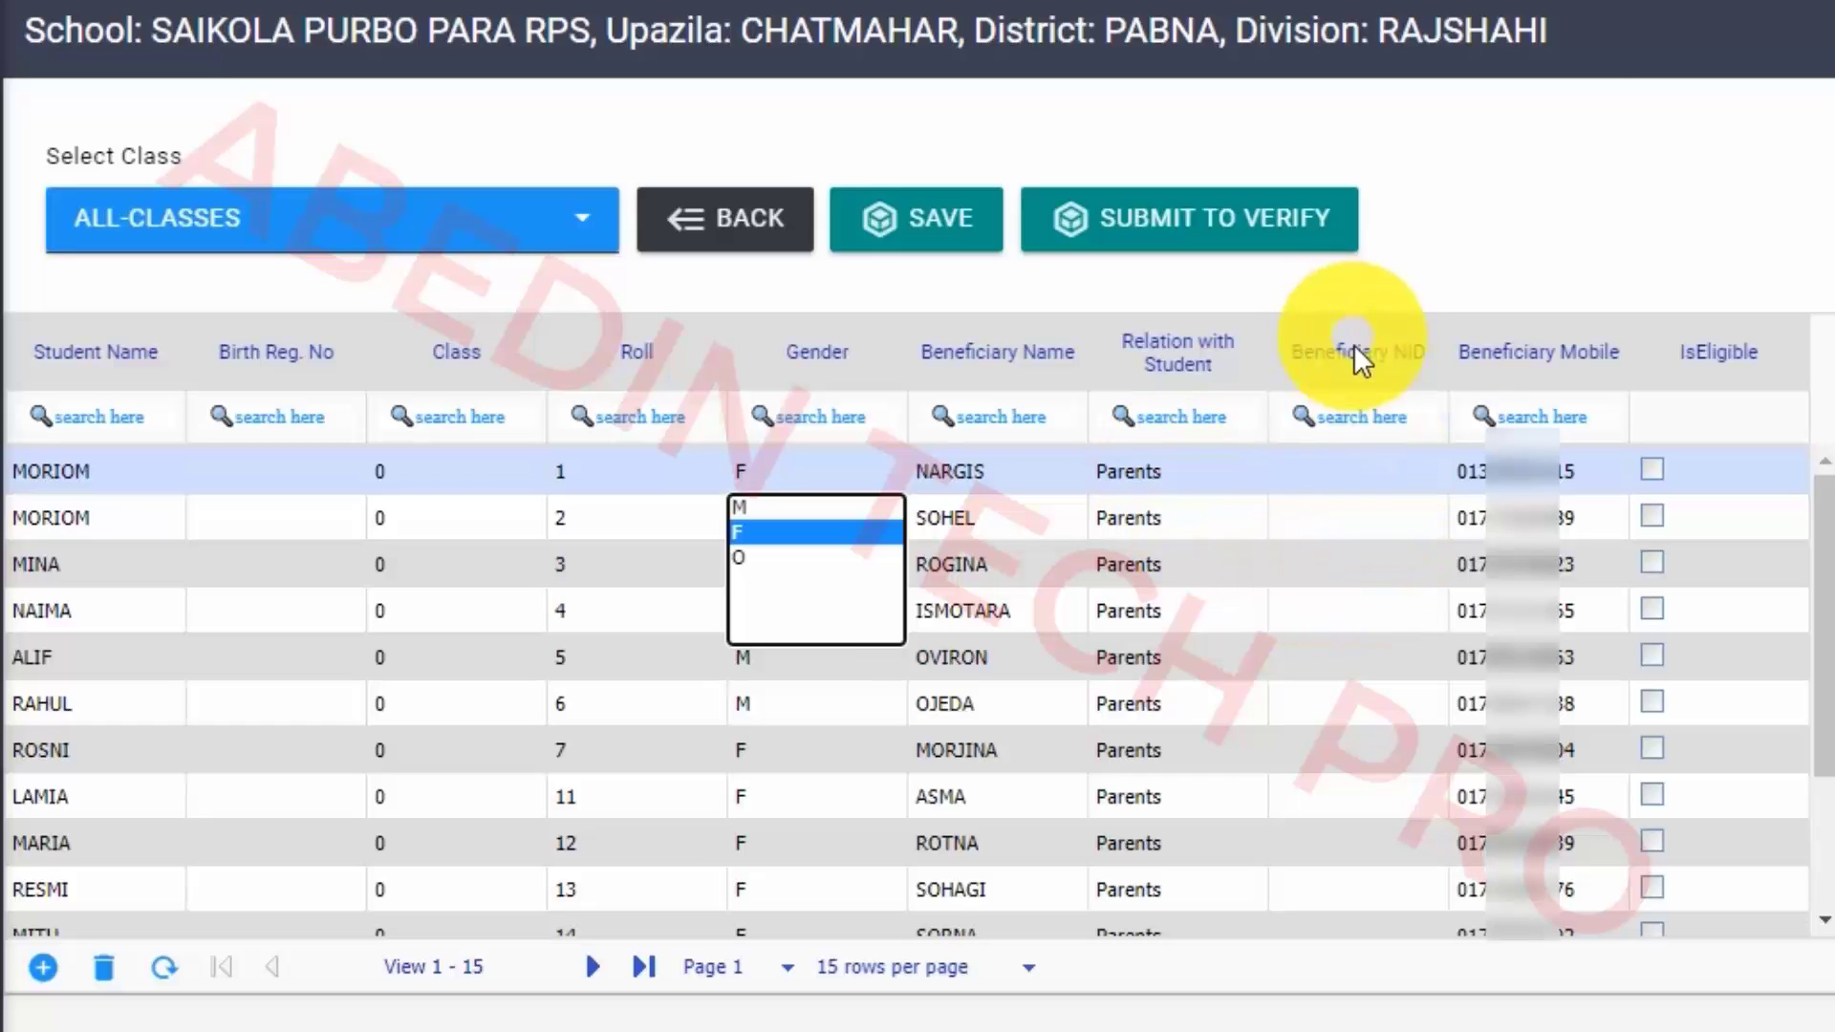
pyautogui.click(1367, 474)
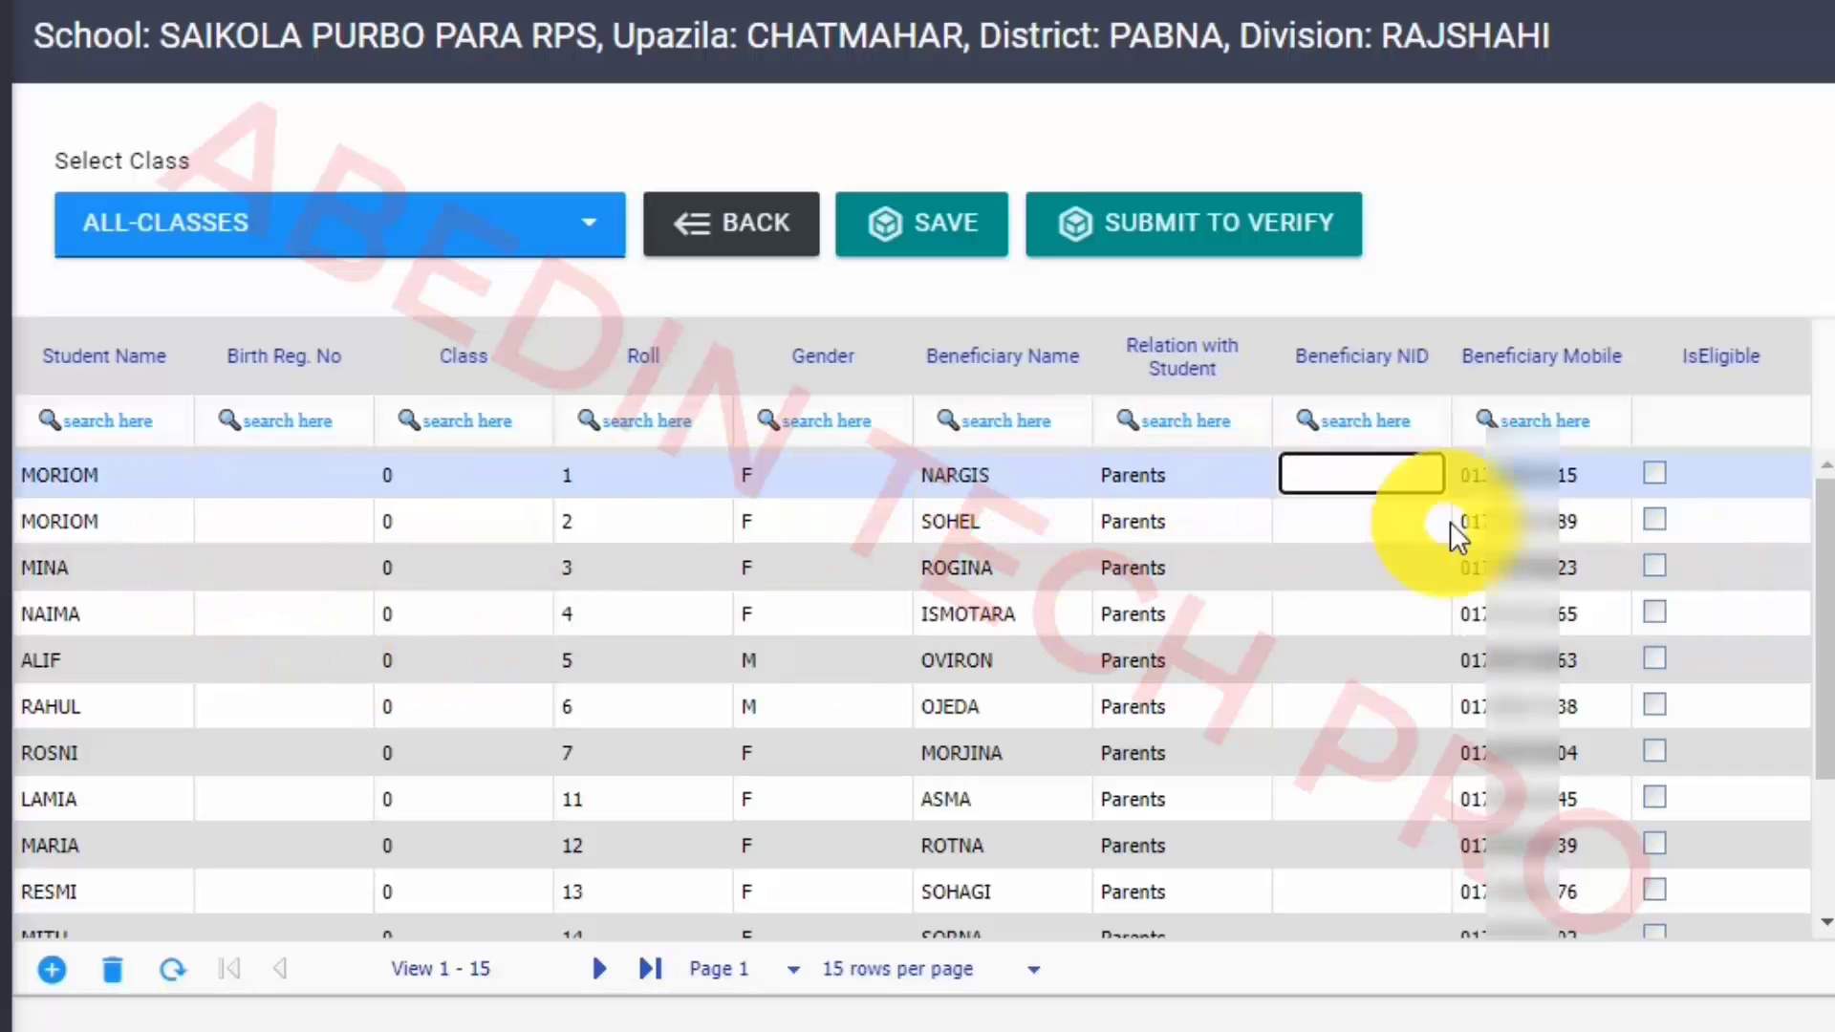
pyautogui.click(1653, 475)
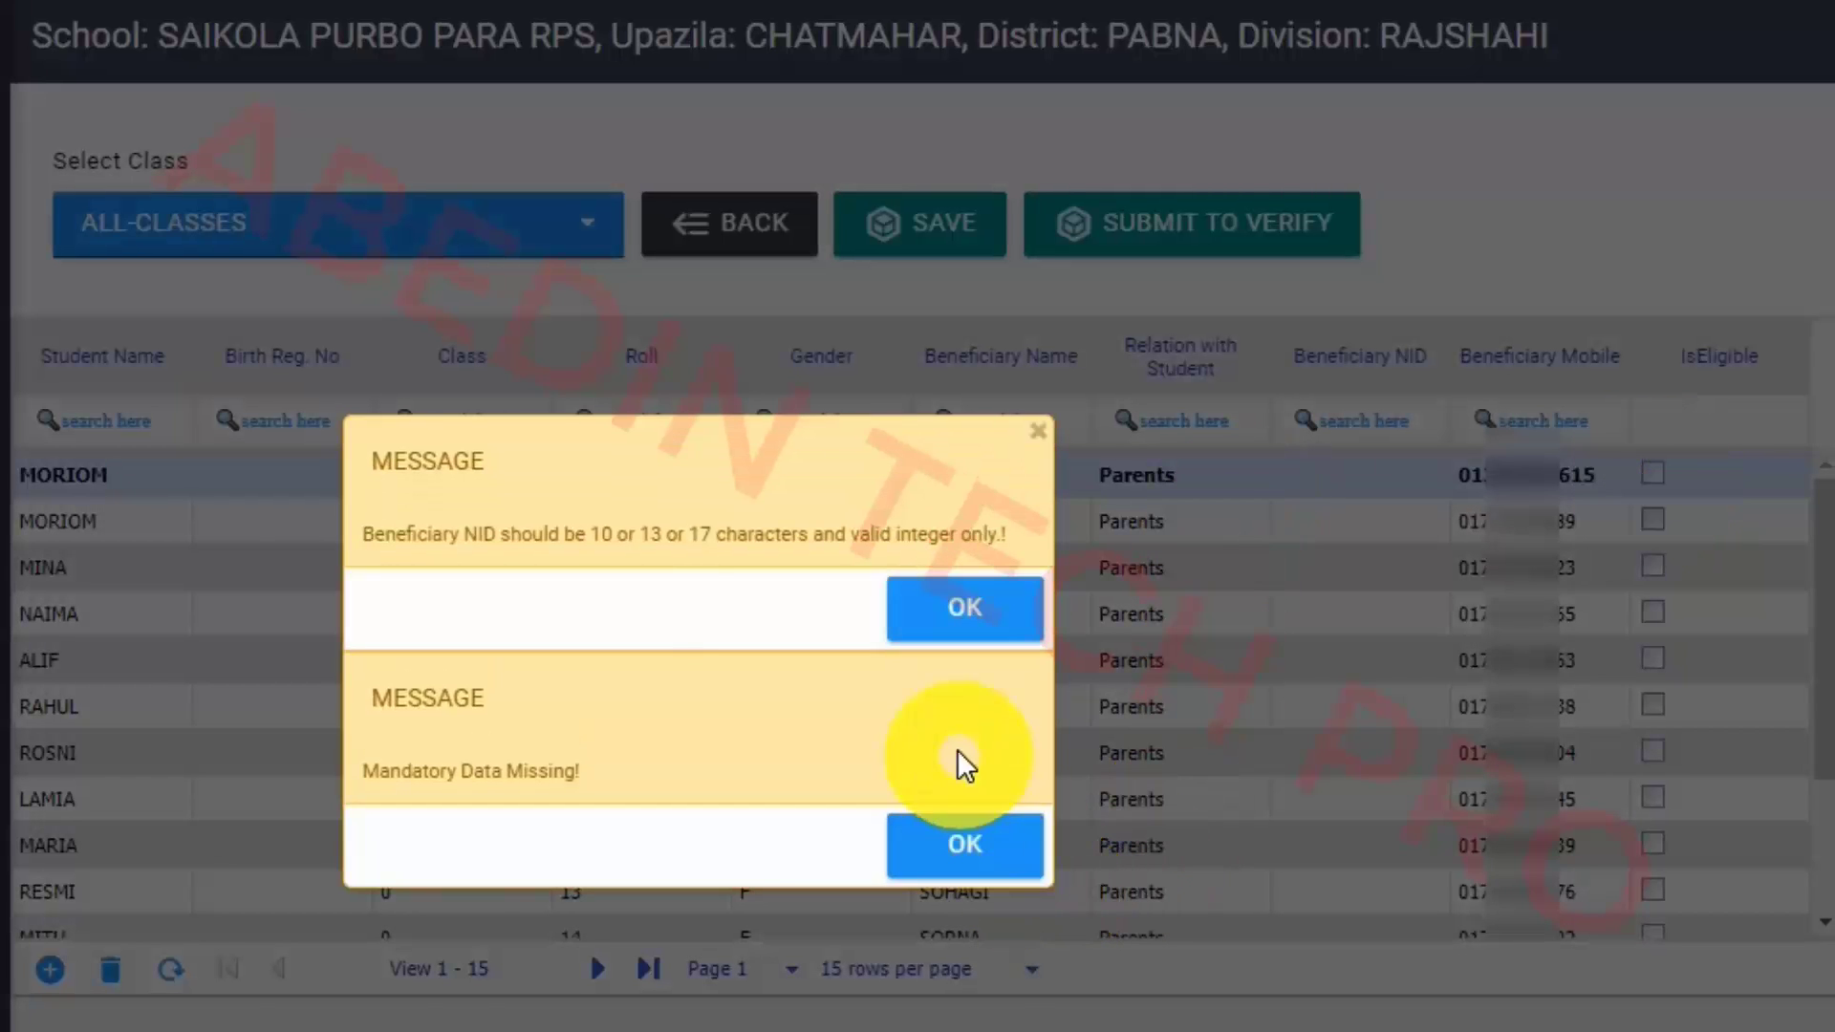
pyautogui.click(913, 851)
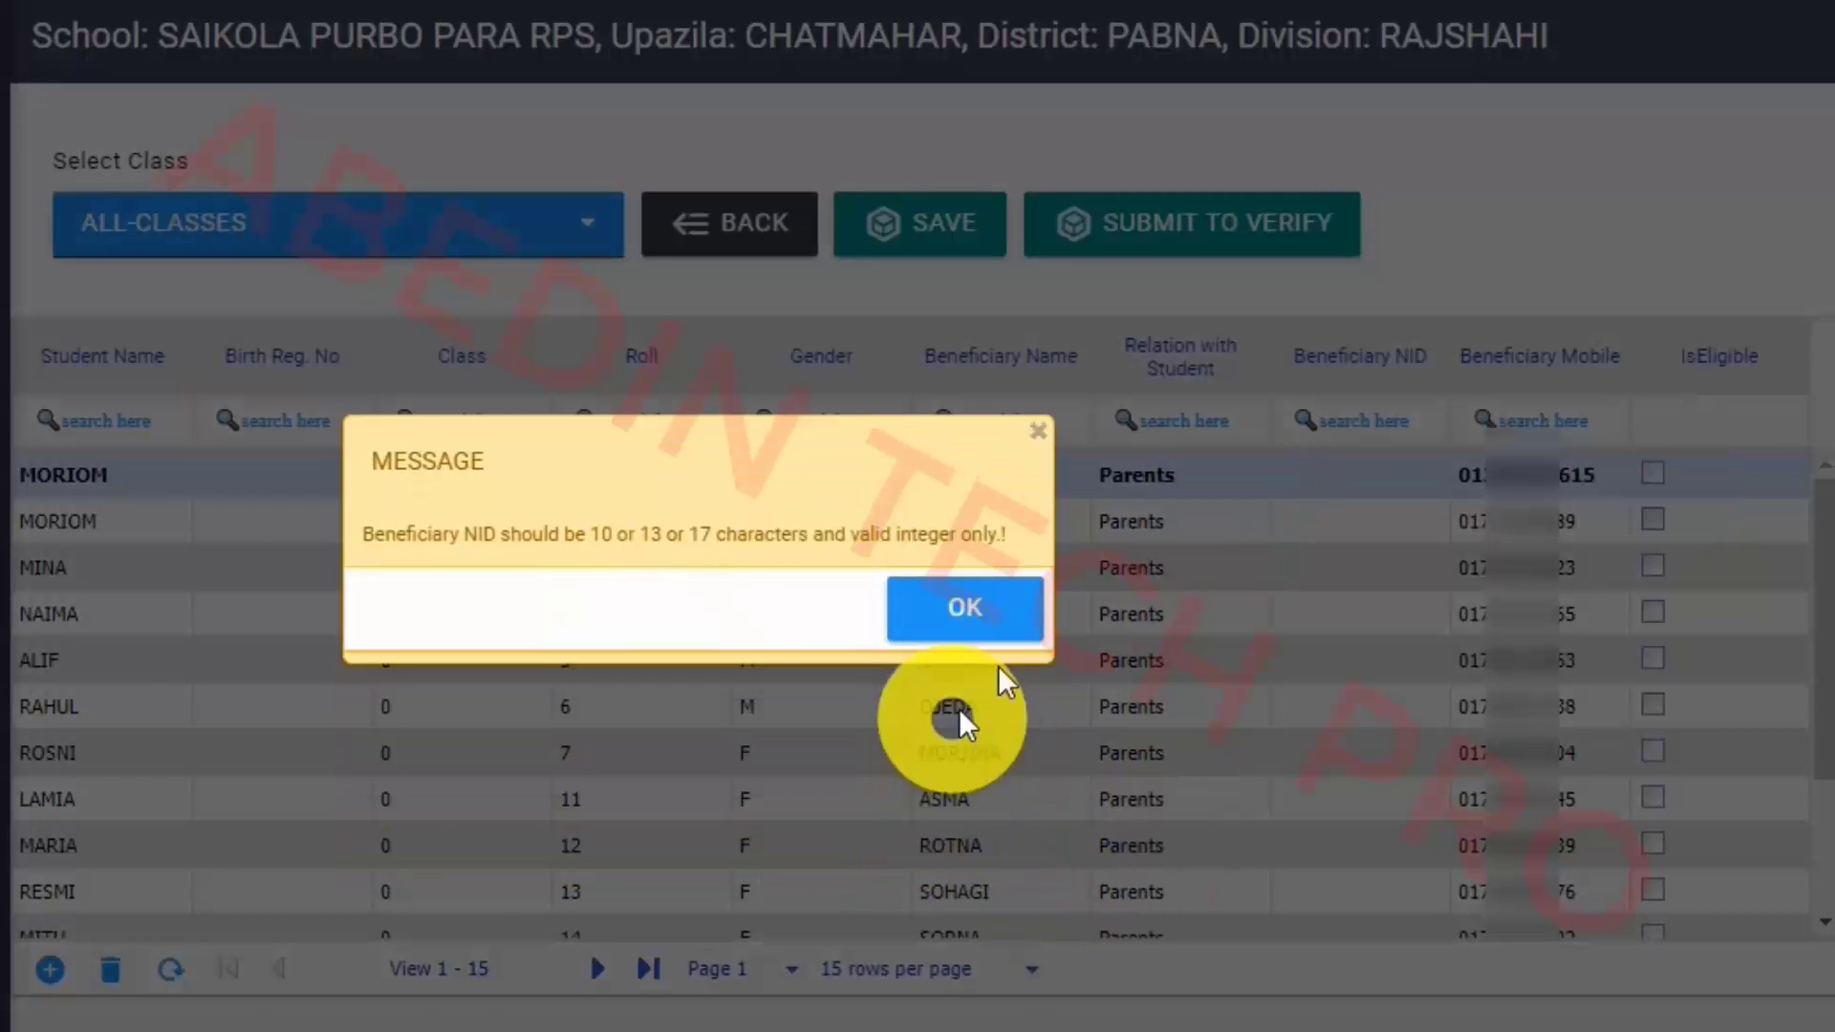
pyautogui.click(959, 616)
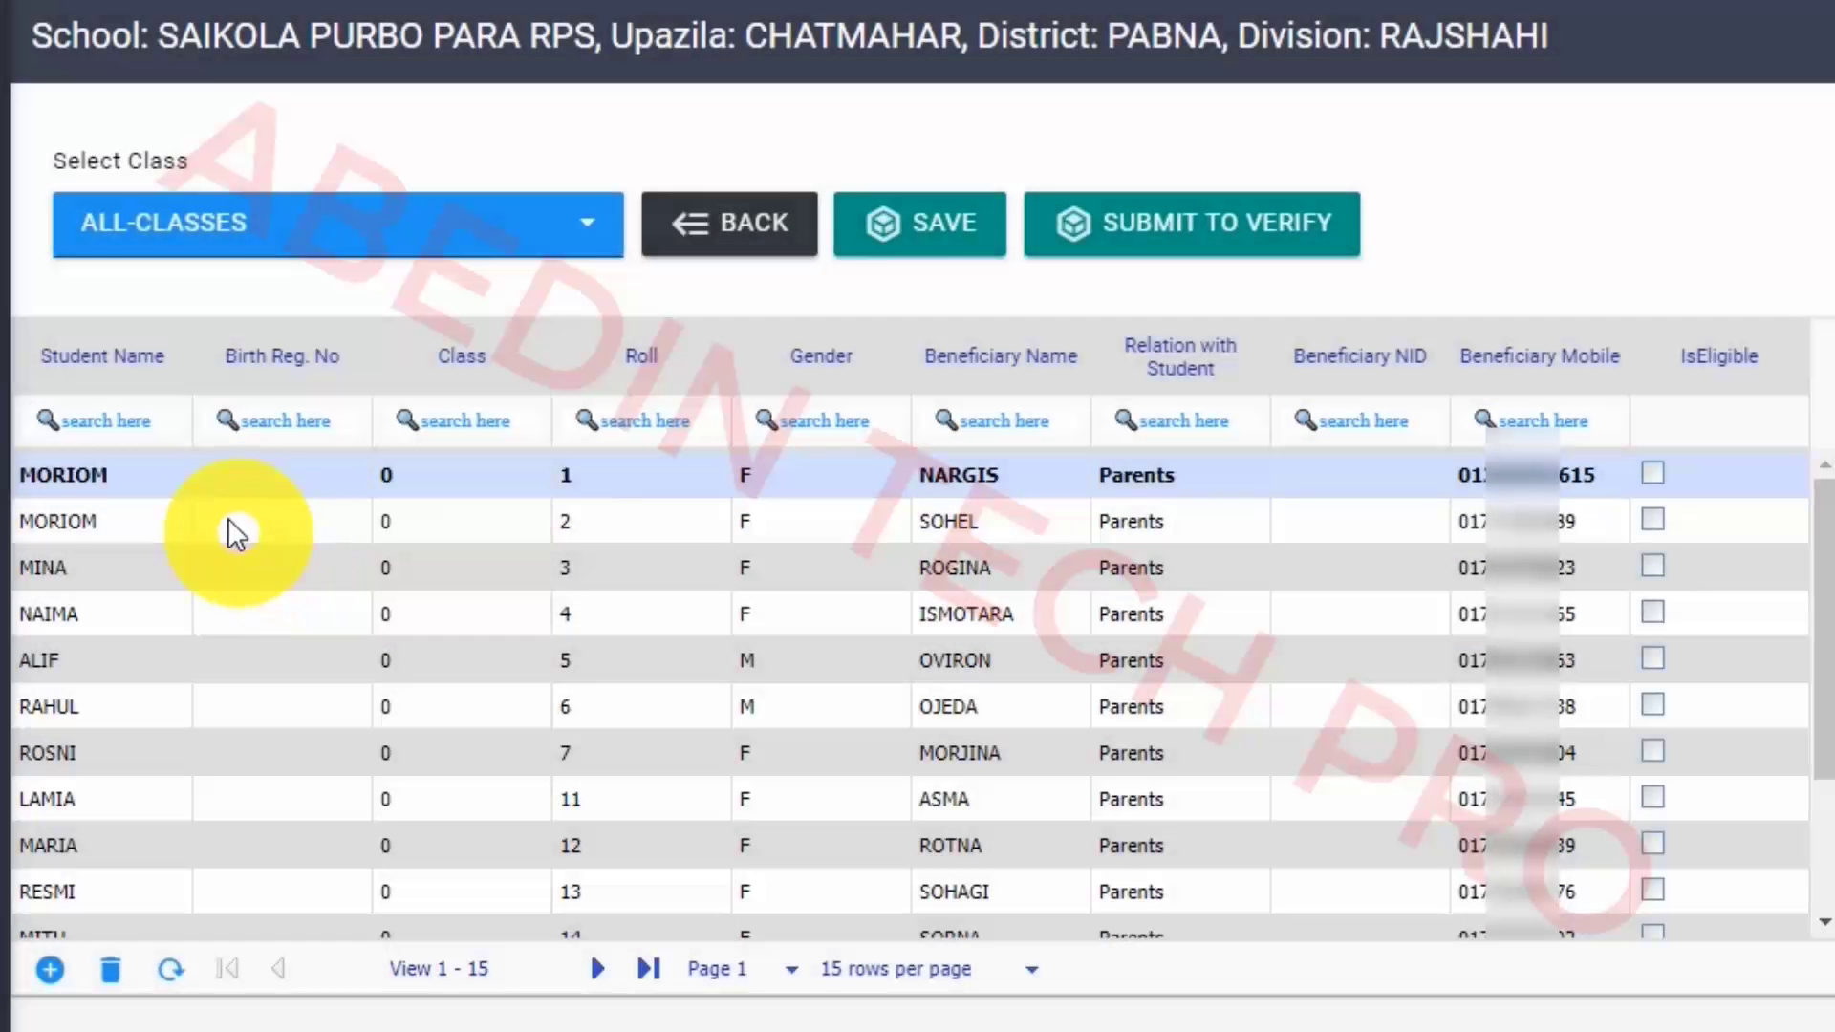
pyautogui.click(265, 474)
pyautogui.click(501, 474)
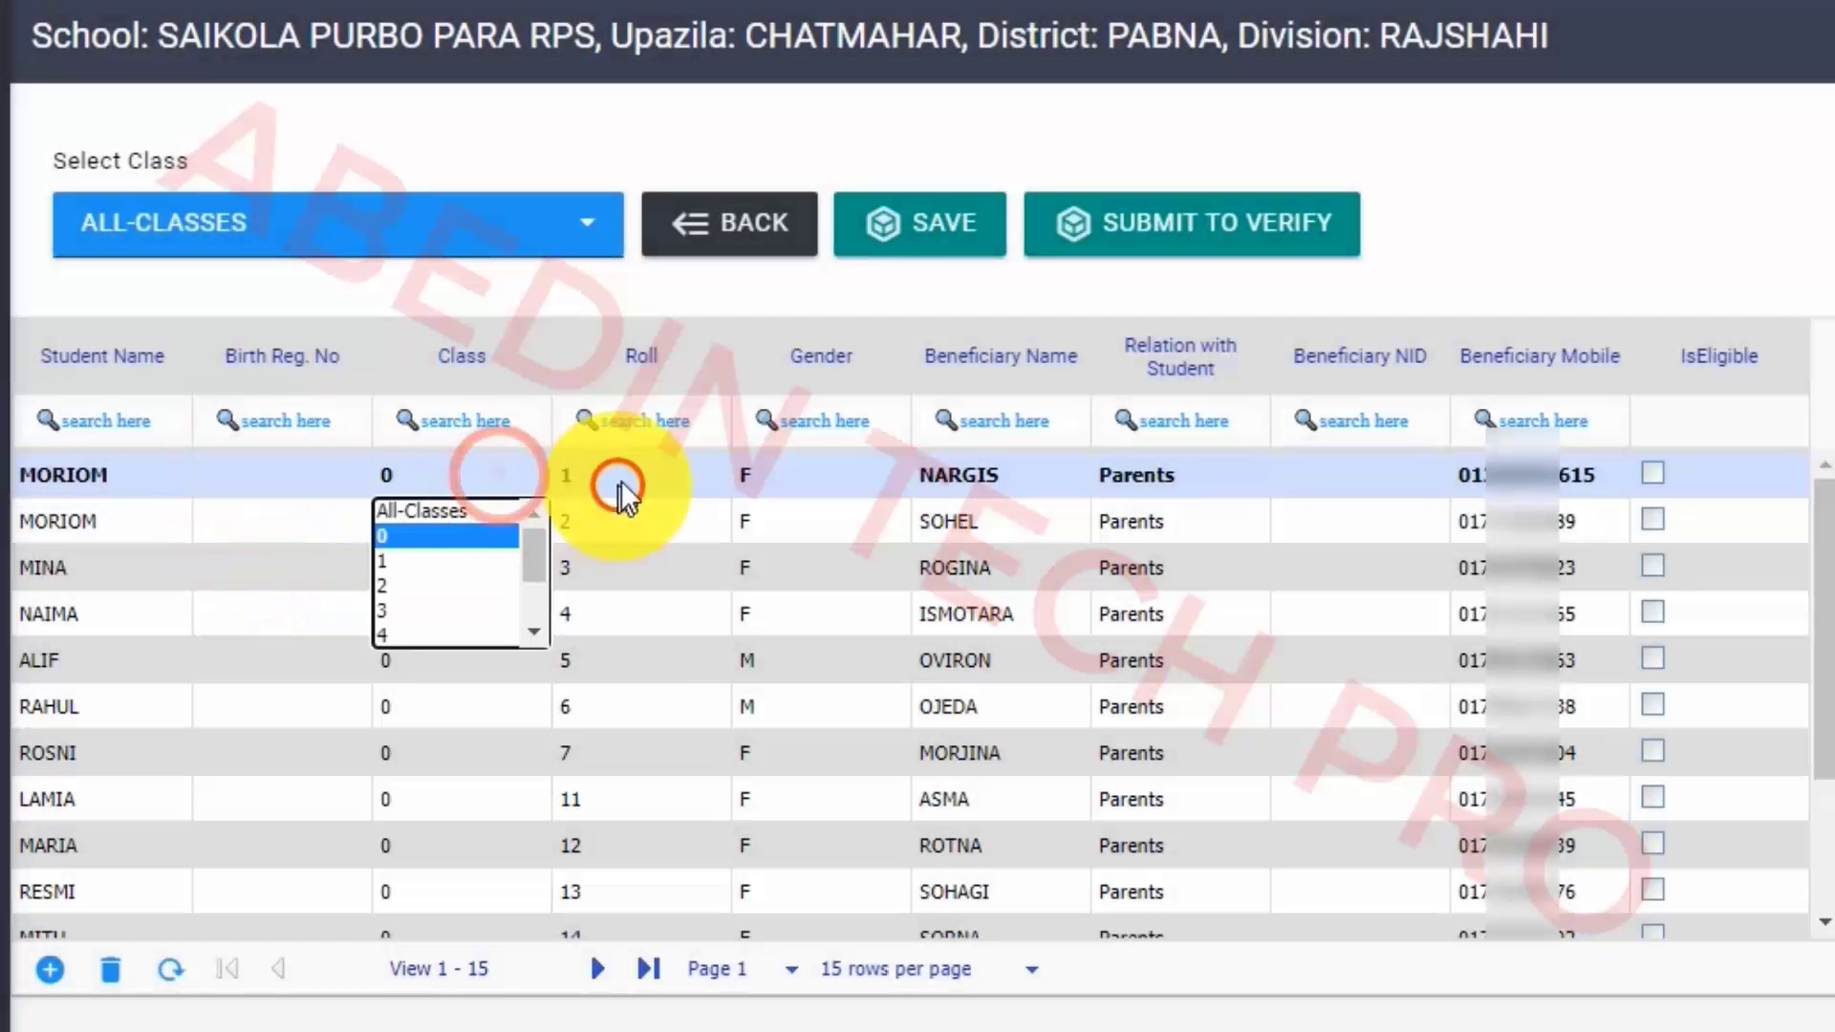
pyautogui.click(622, 478)
pyautogui.click(827, 480)
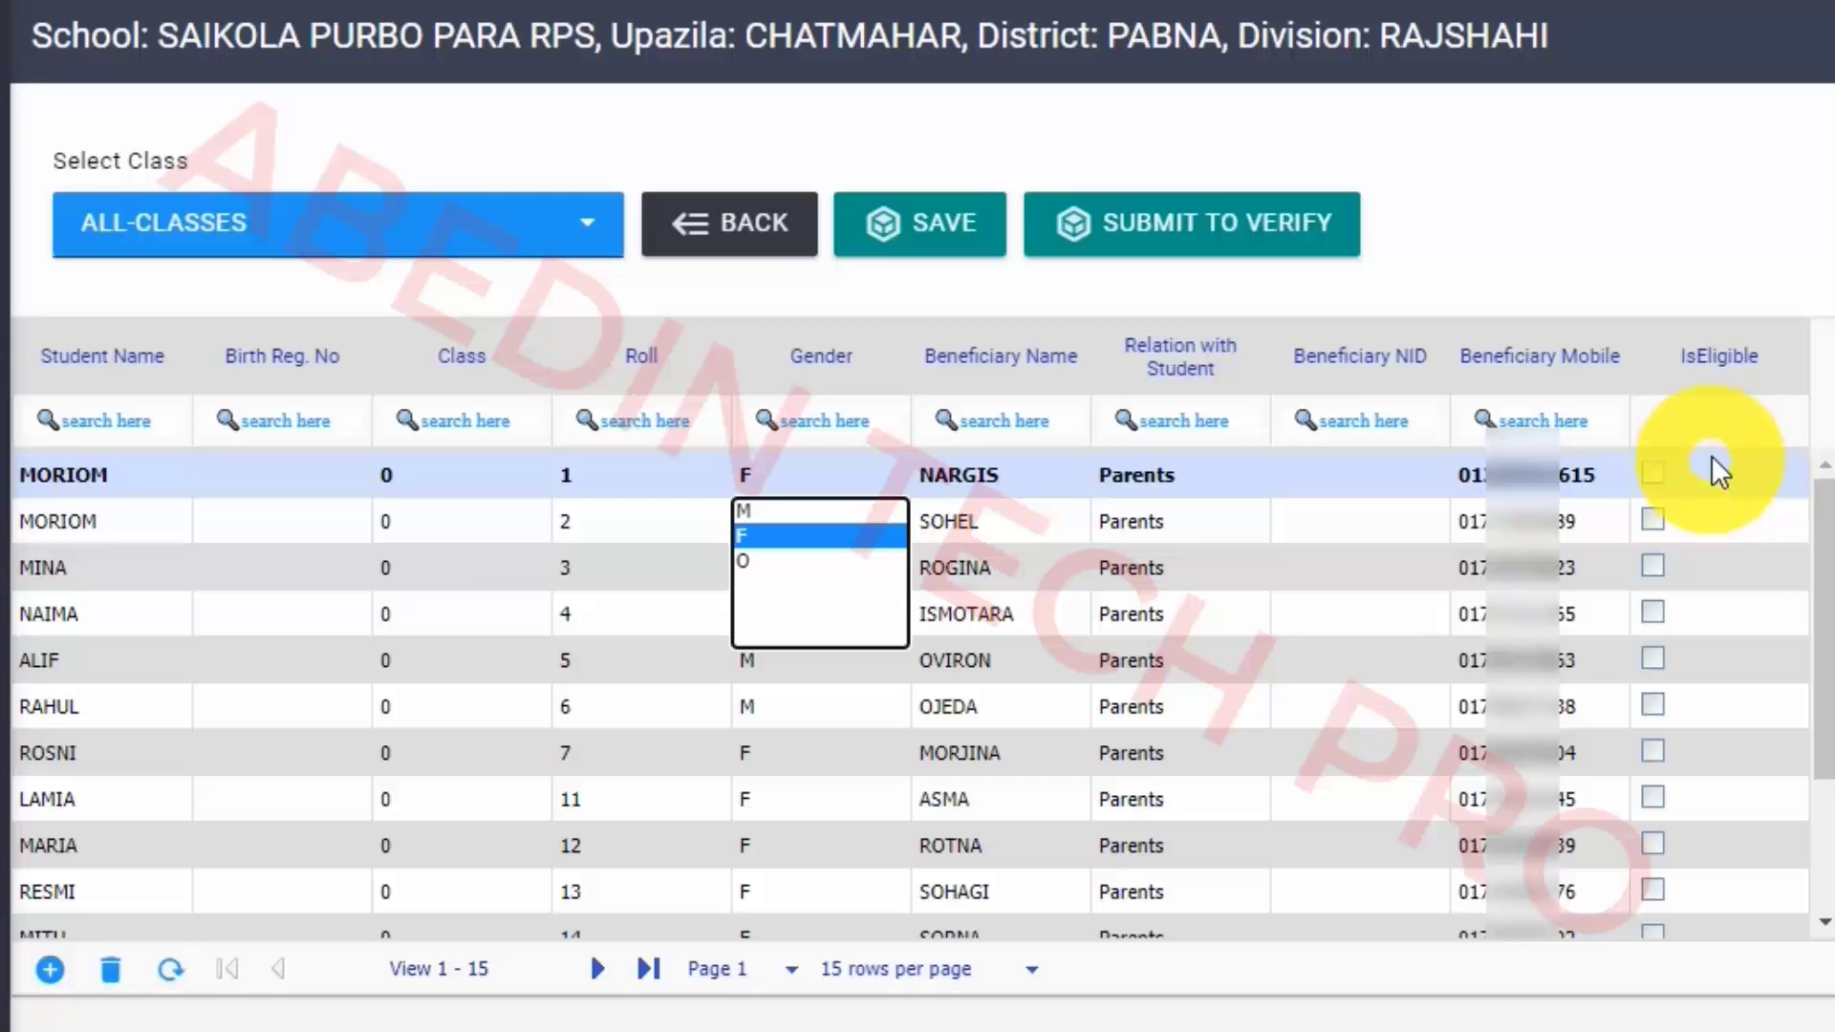
pyautogui.scroll(-3, 1477, 598)
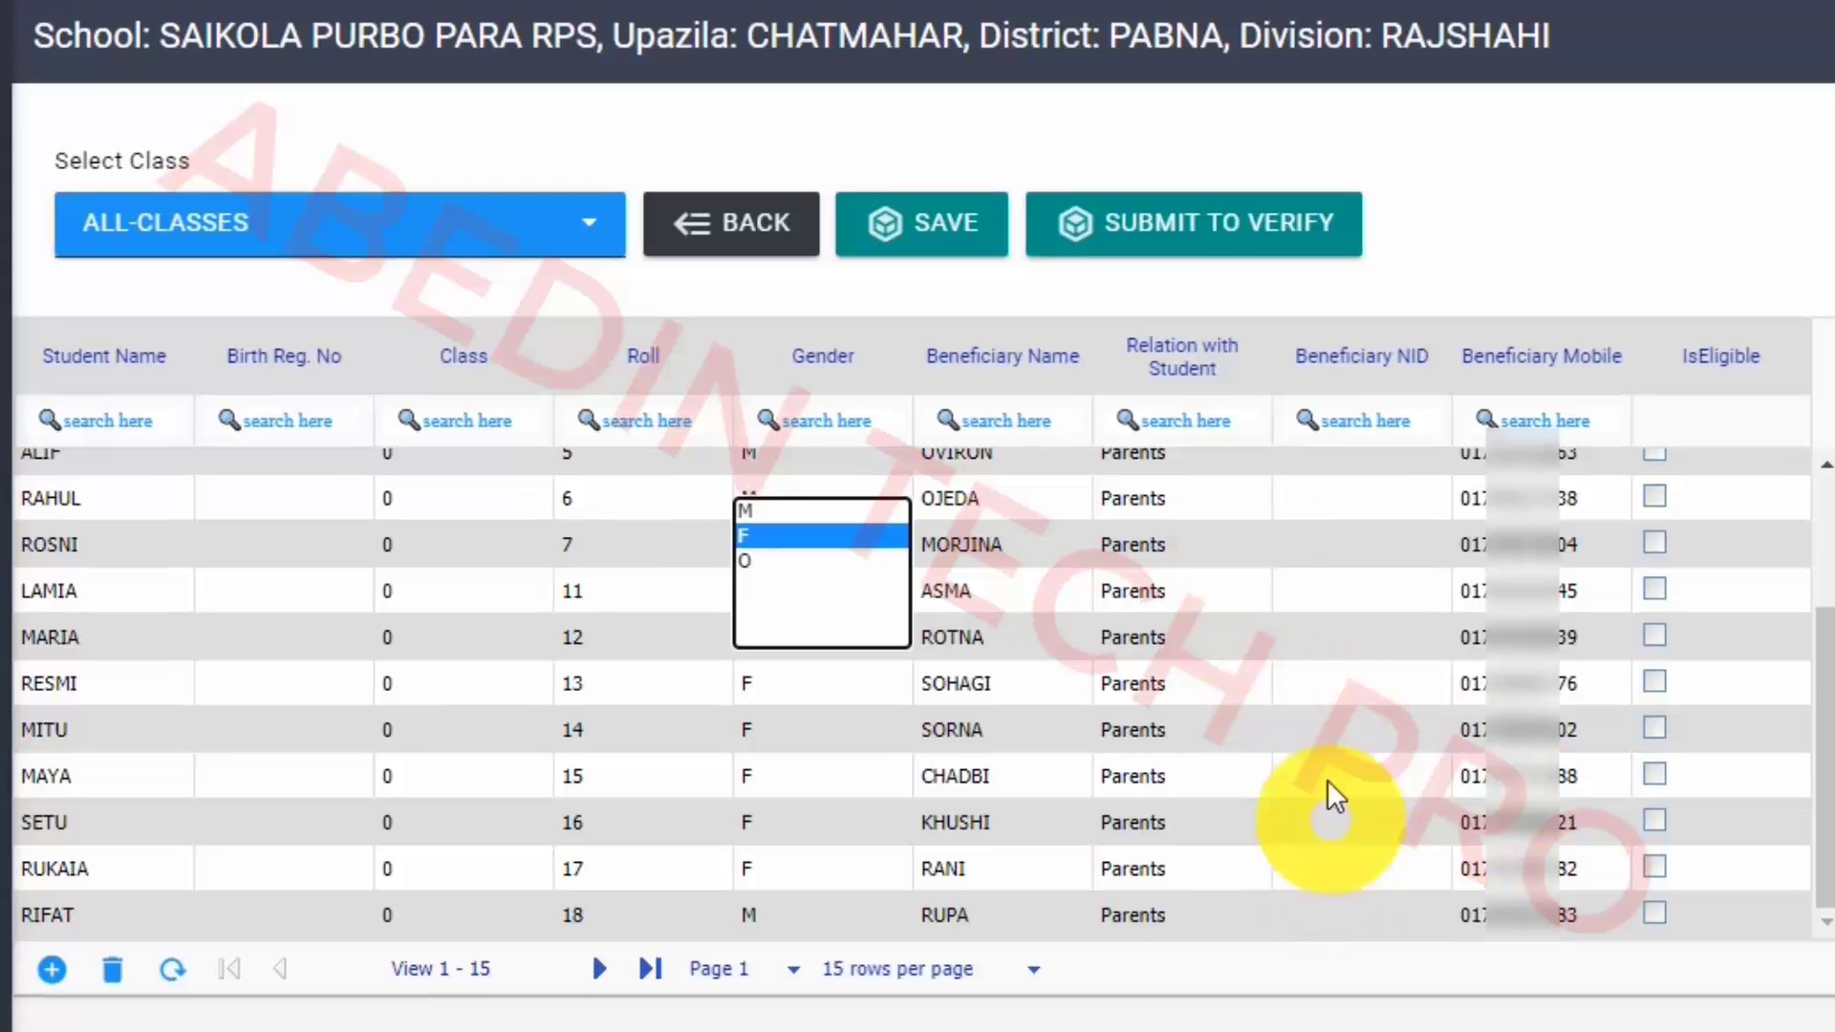
pyautogui.scroll(3, 1309, 861)
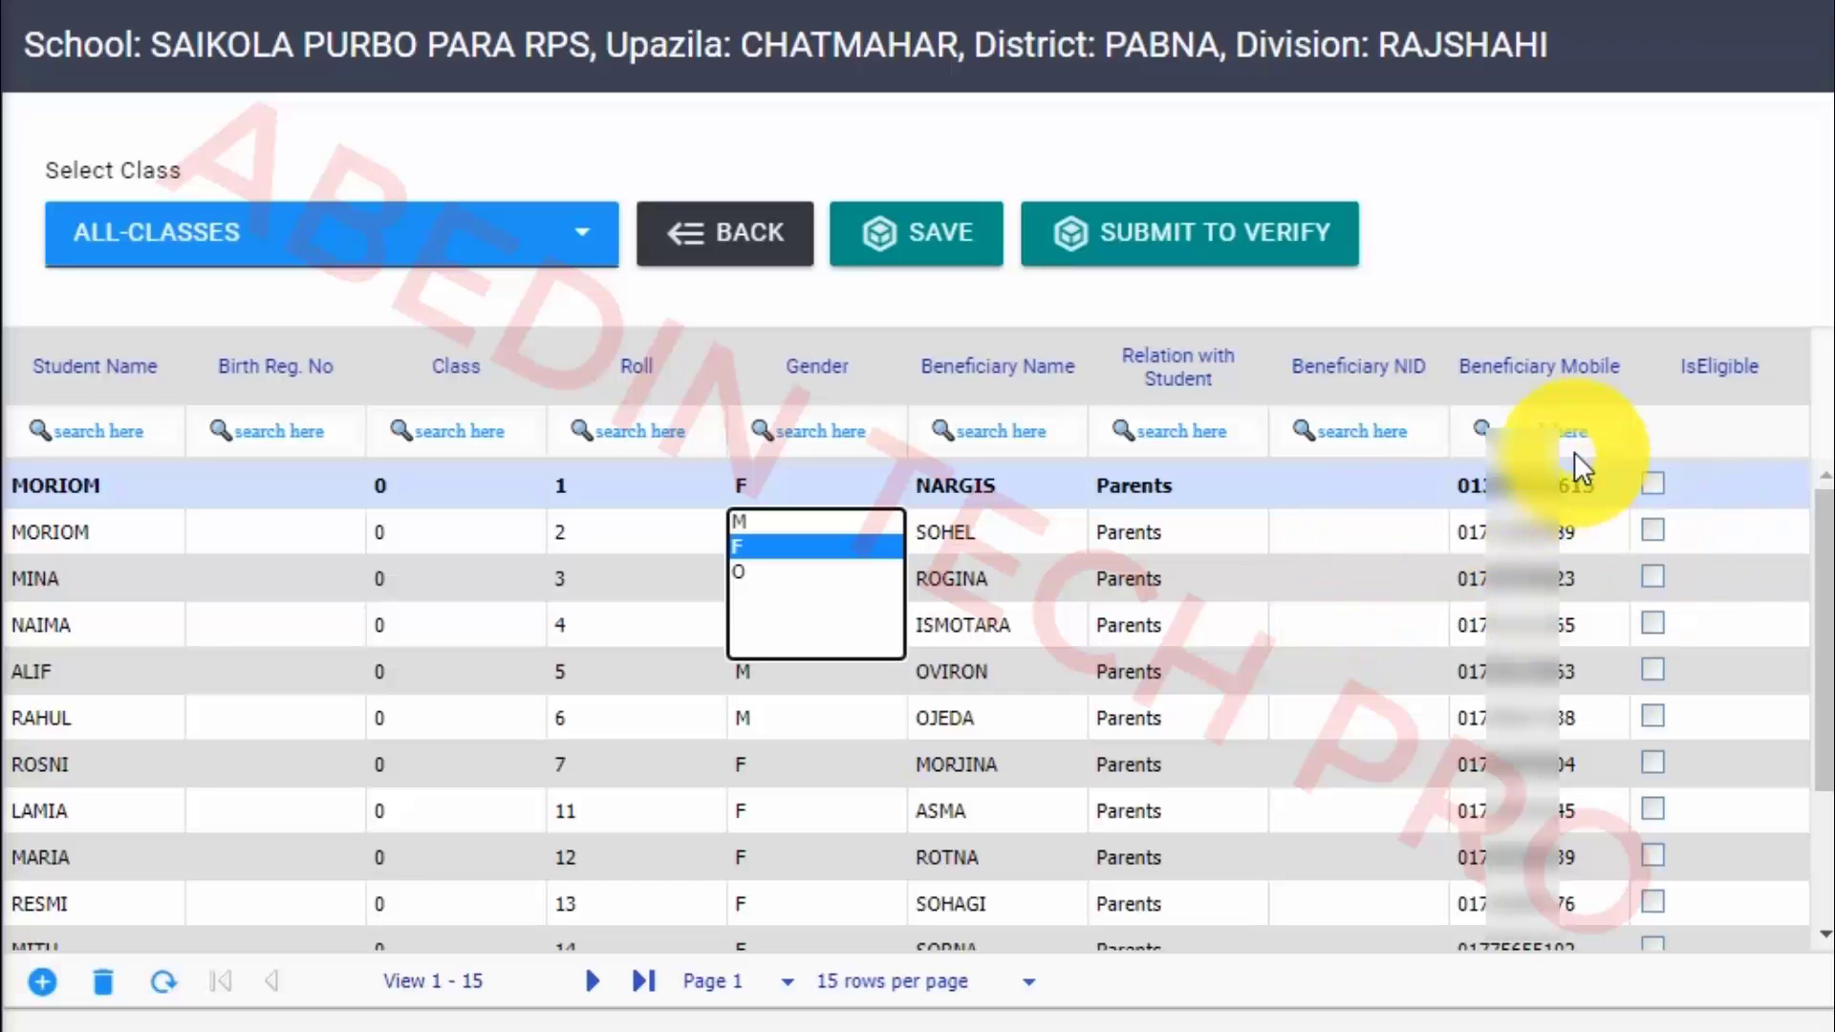
pyautogui.scroll(-2, 1419, 574)
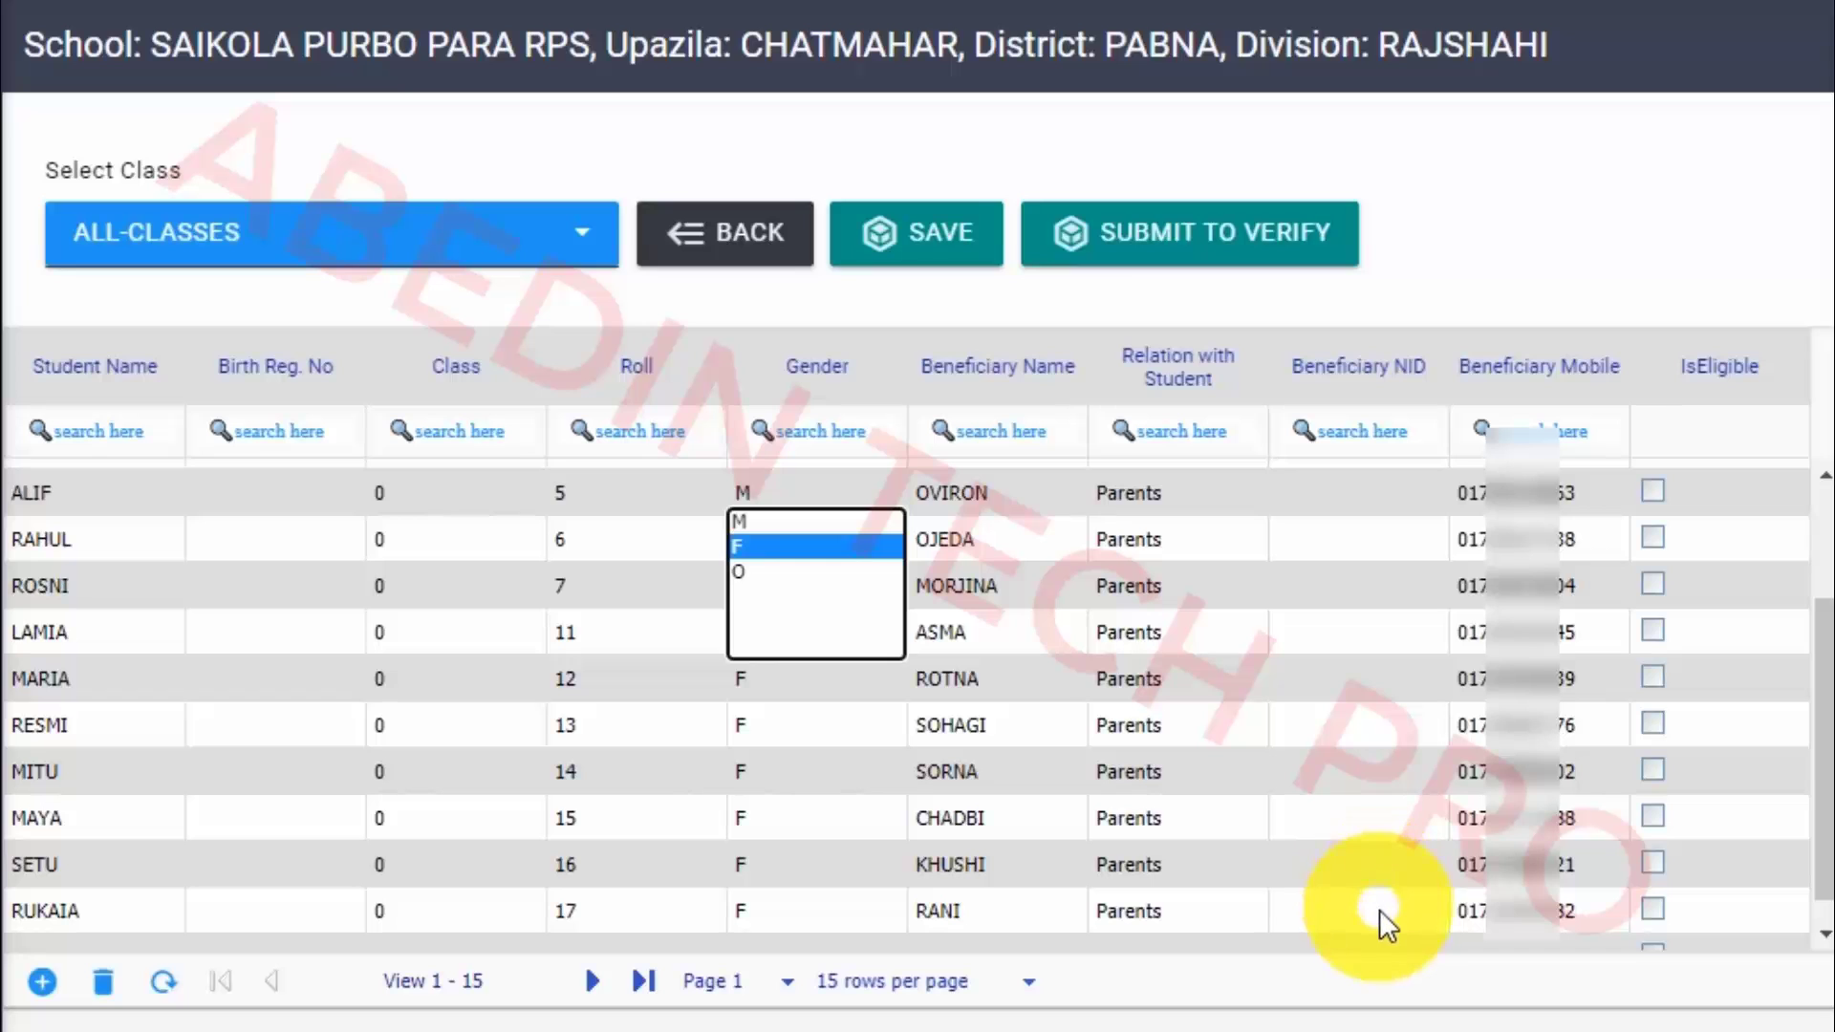
pyautogui.click(938, 240)
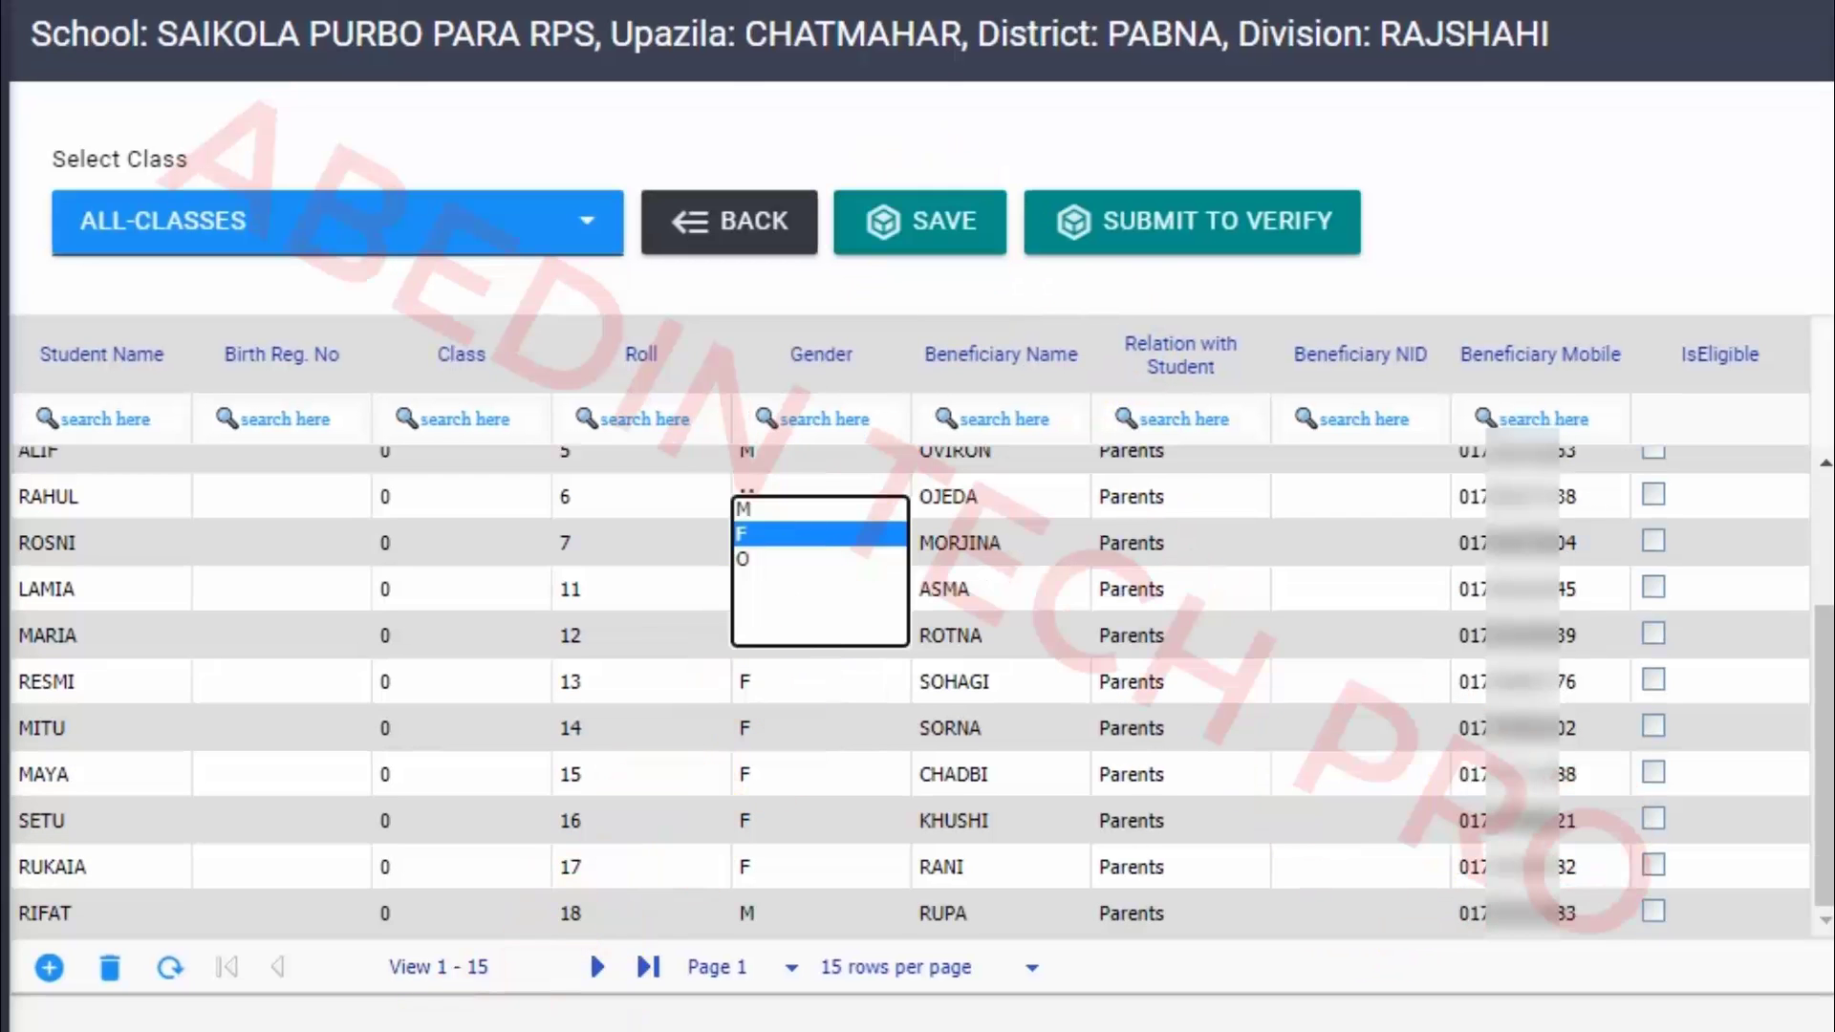
# Add a blank All-Classes row below ASHIK and dismiss the Guardian Name warning
pyautogui.click(48, 962)
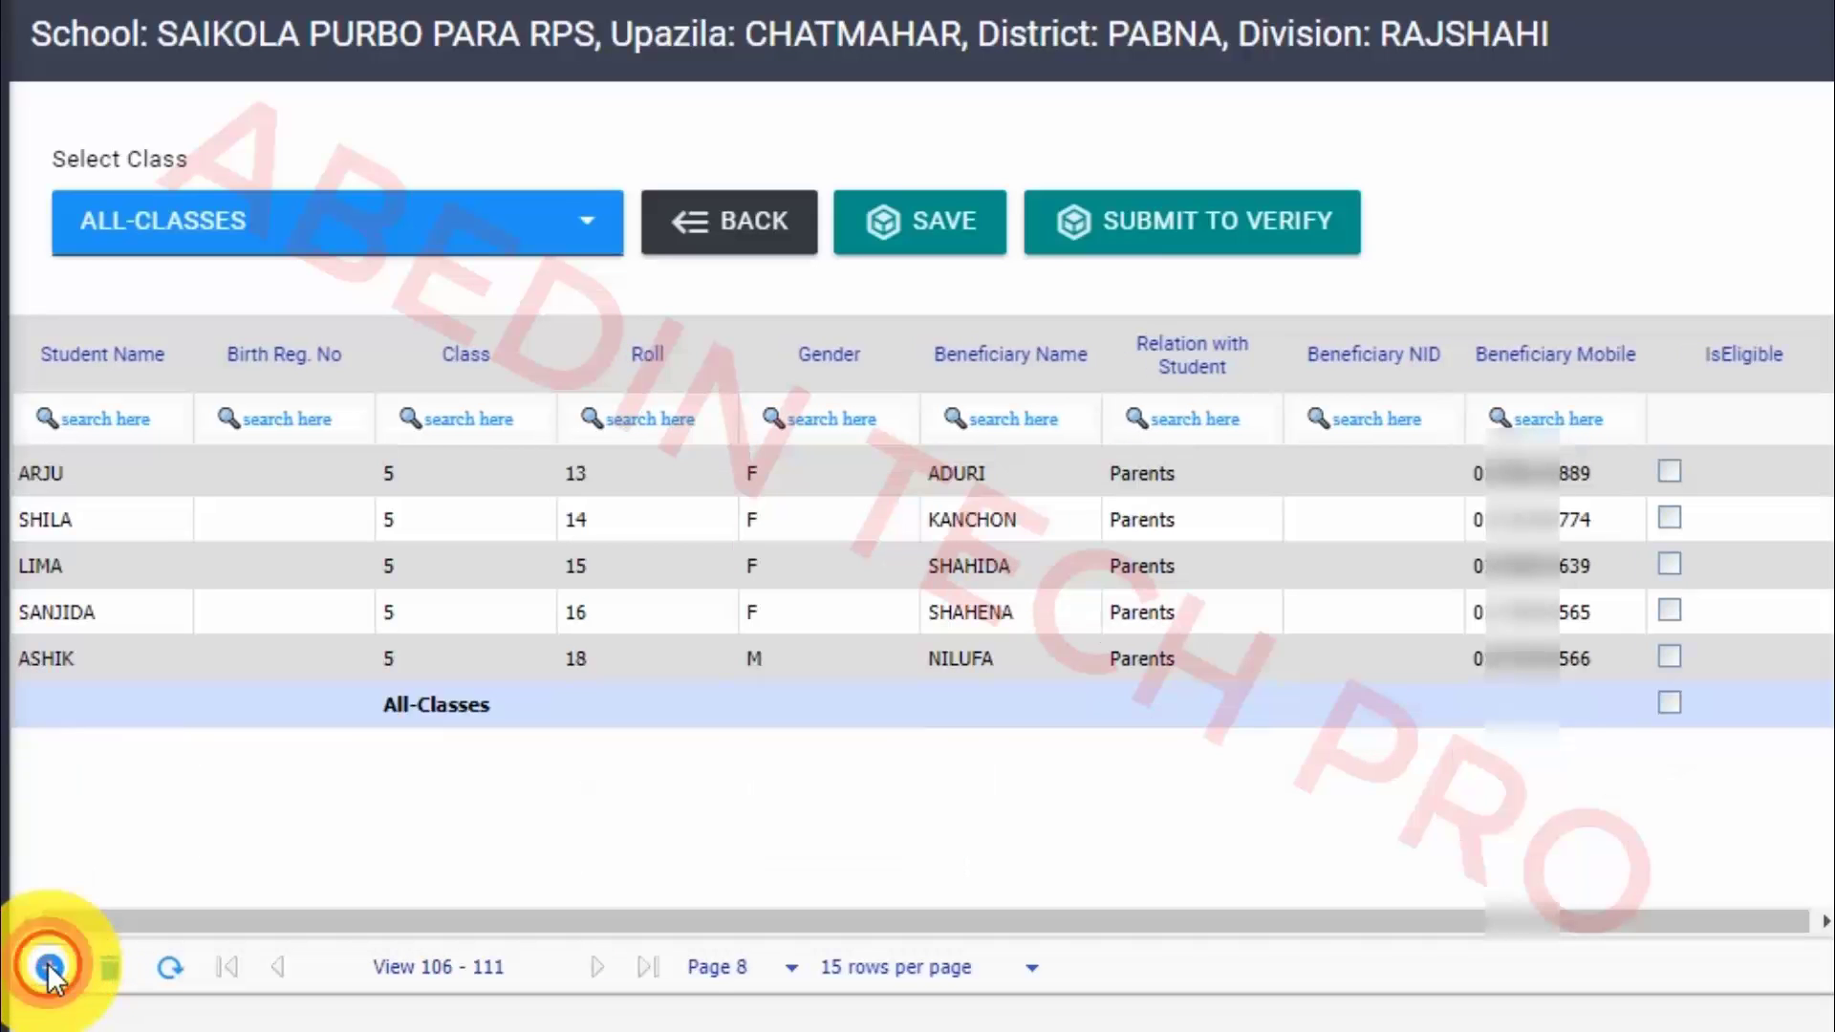
pyautogui.click(267, 702)
pyautogui.click(608, 709)
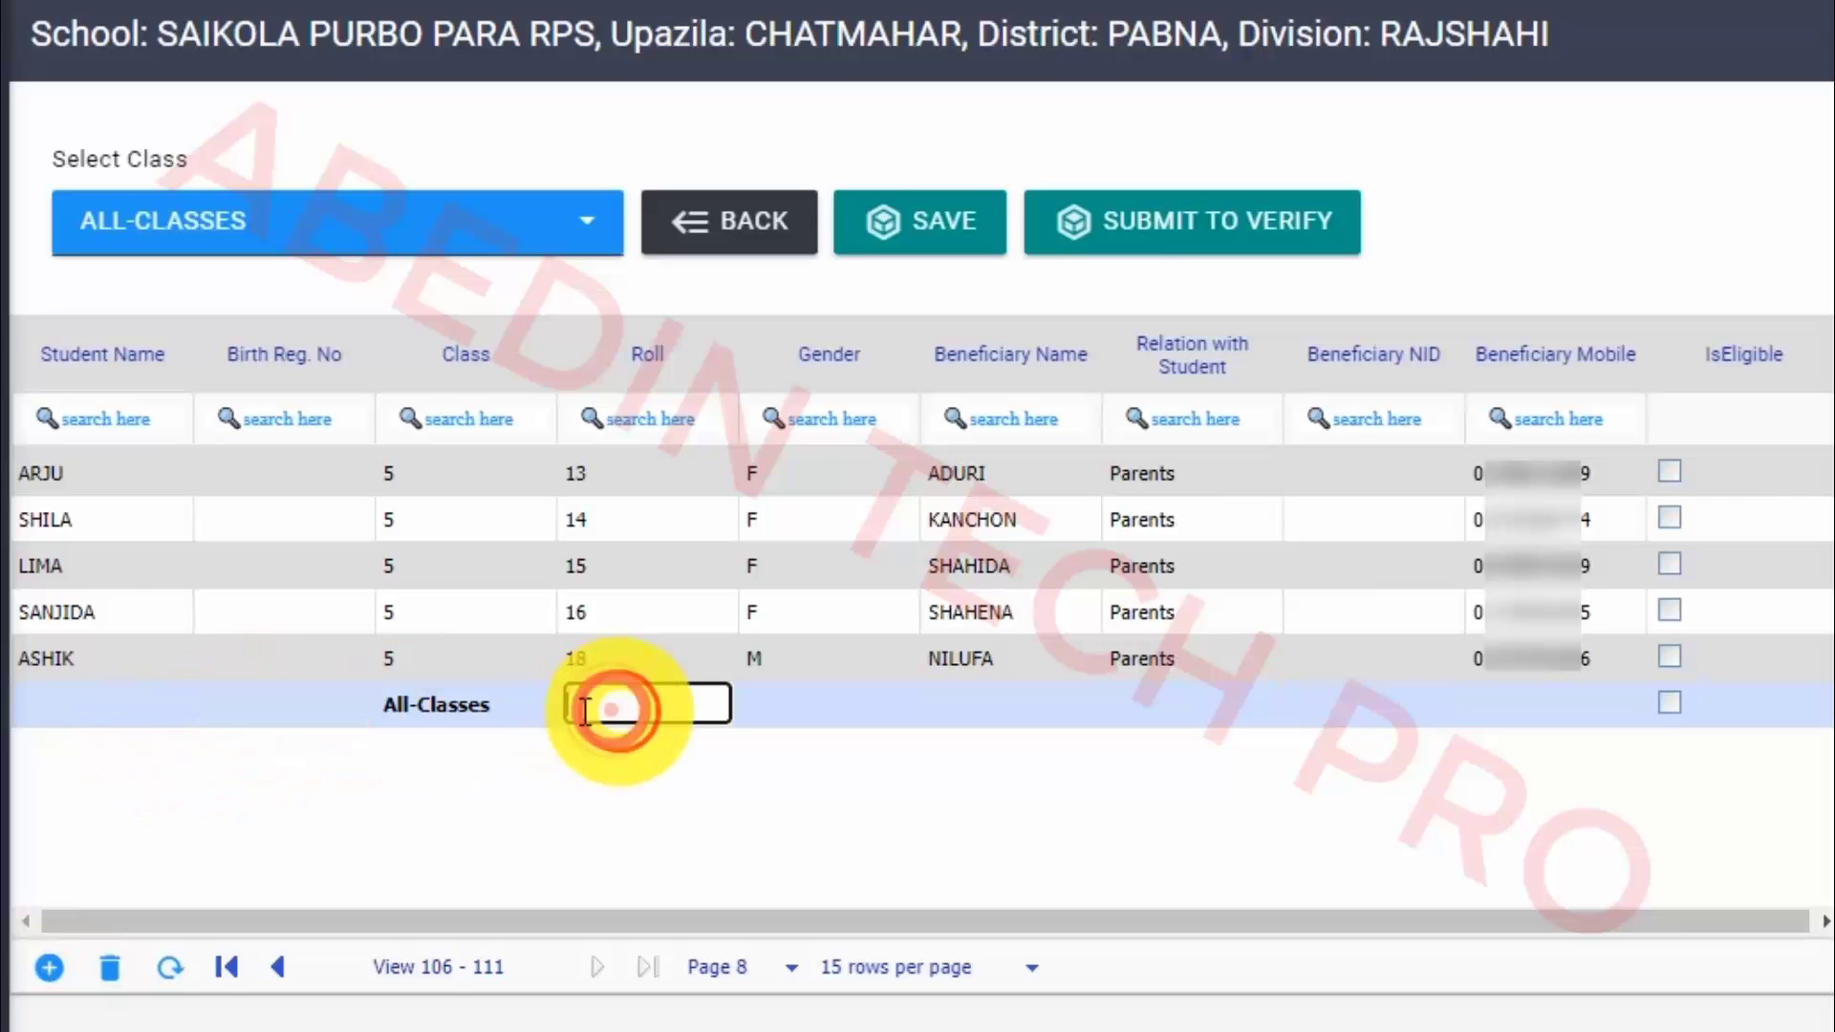
pyautogui.click(81, 712)
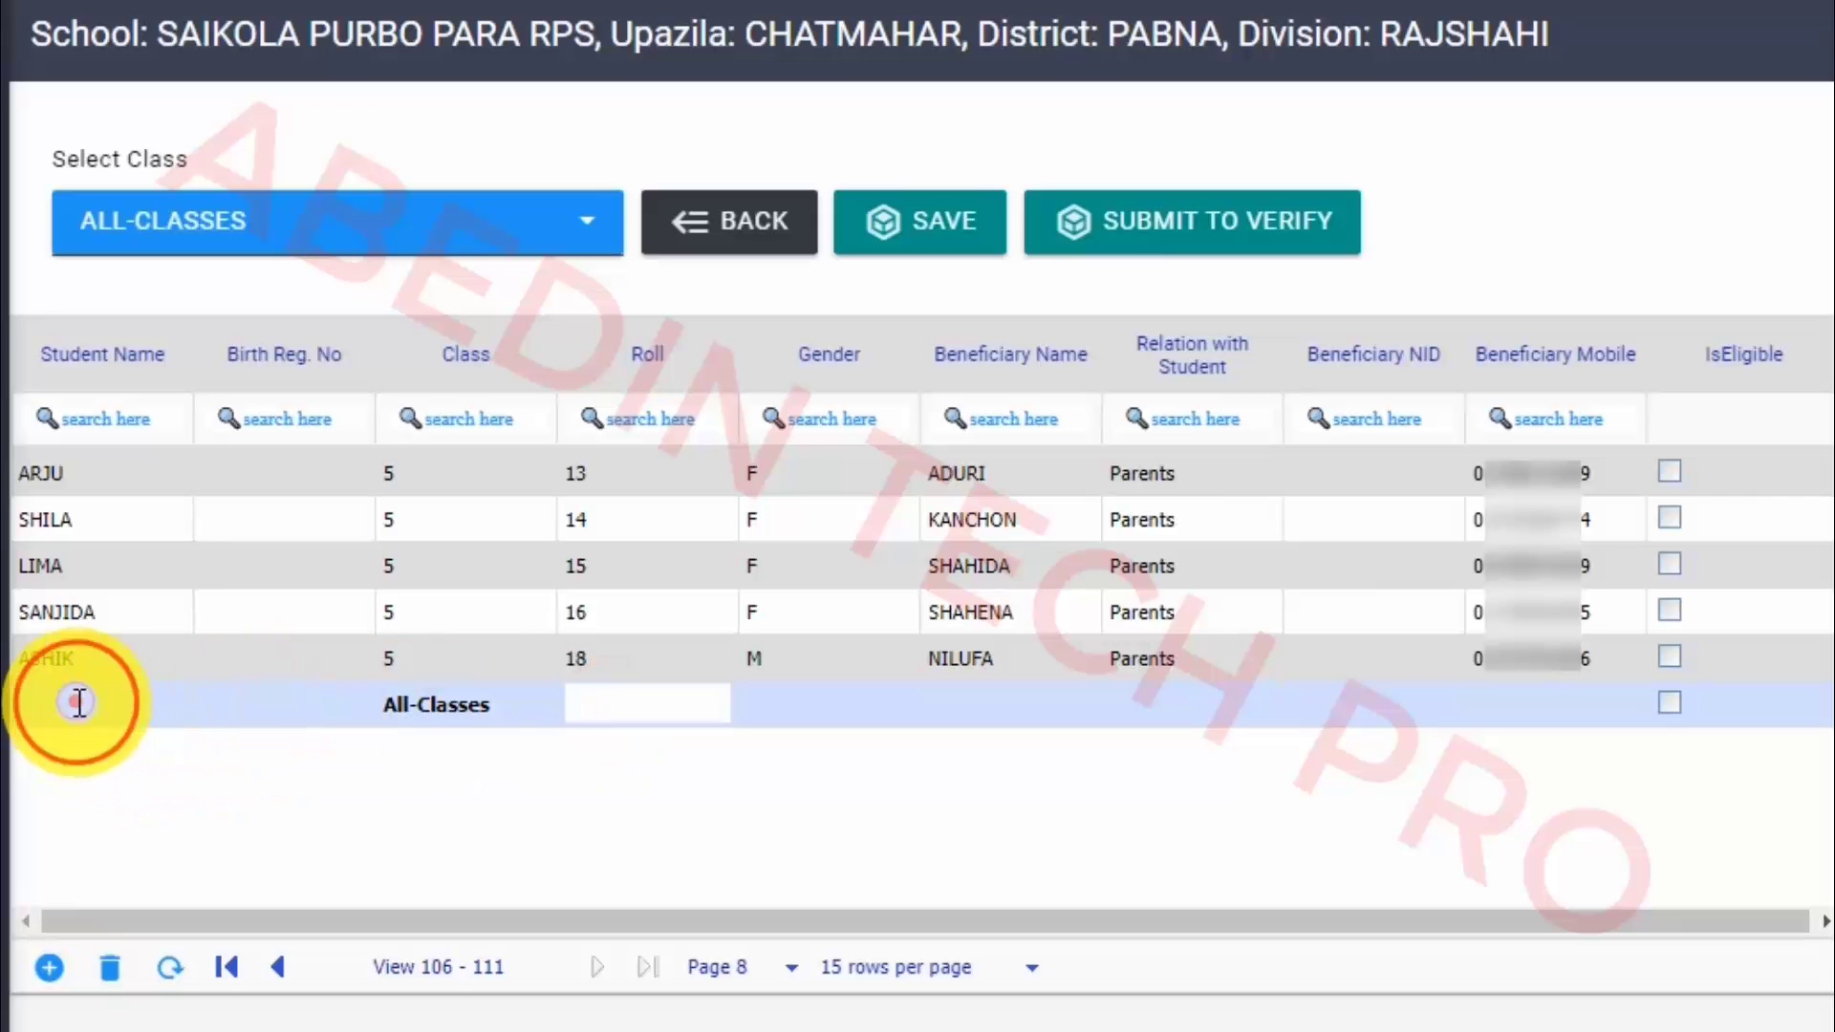
pyautogui.click(525, 704)
pyautogui.click(650, 712)
pyautogui.click(872, 712)
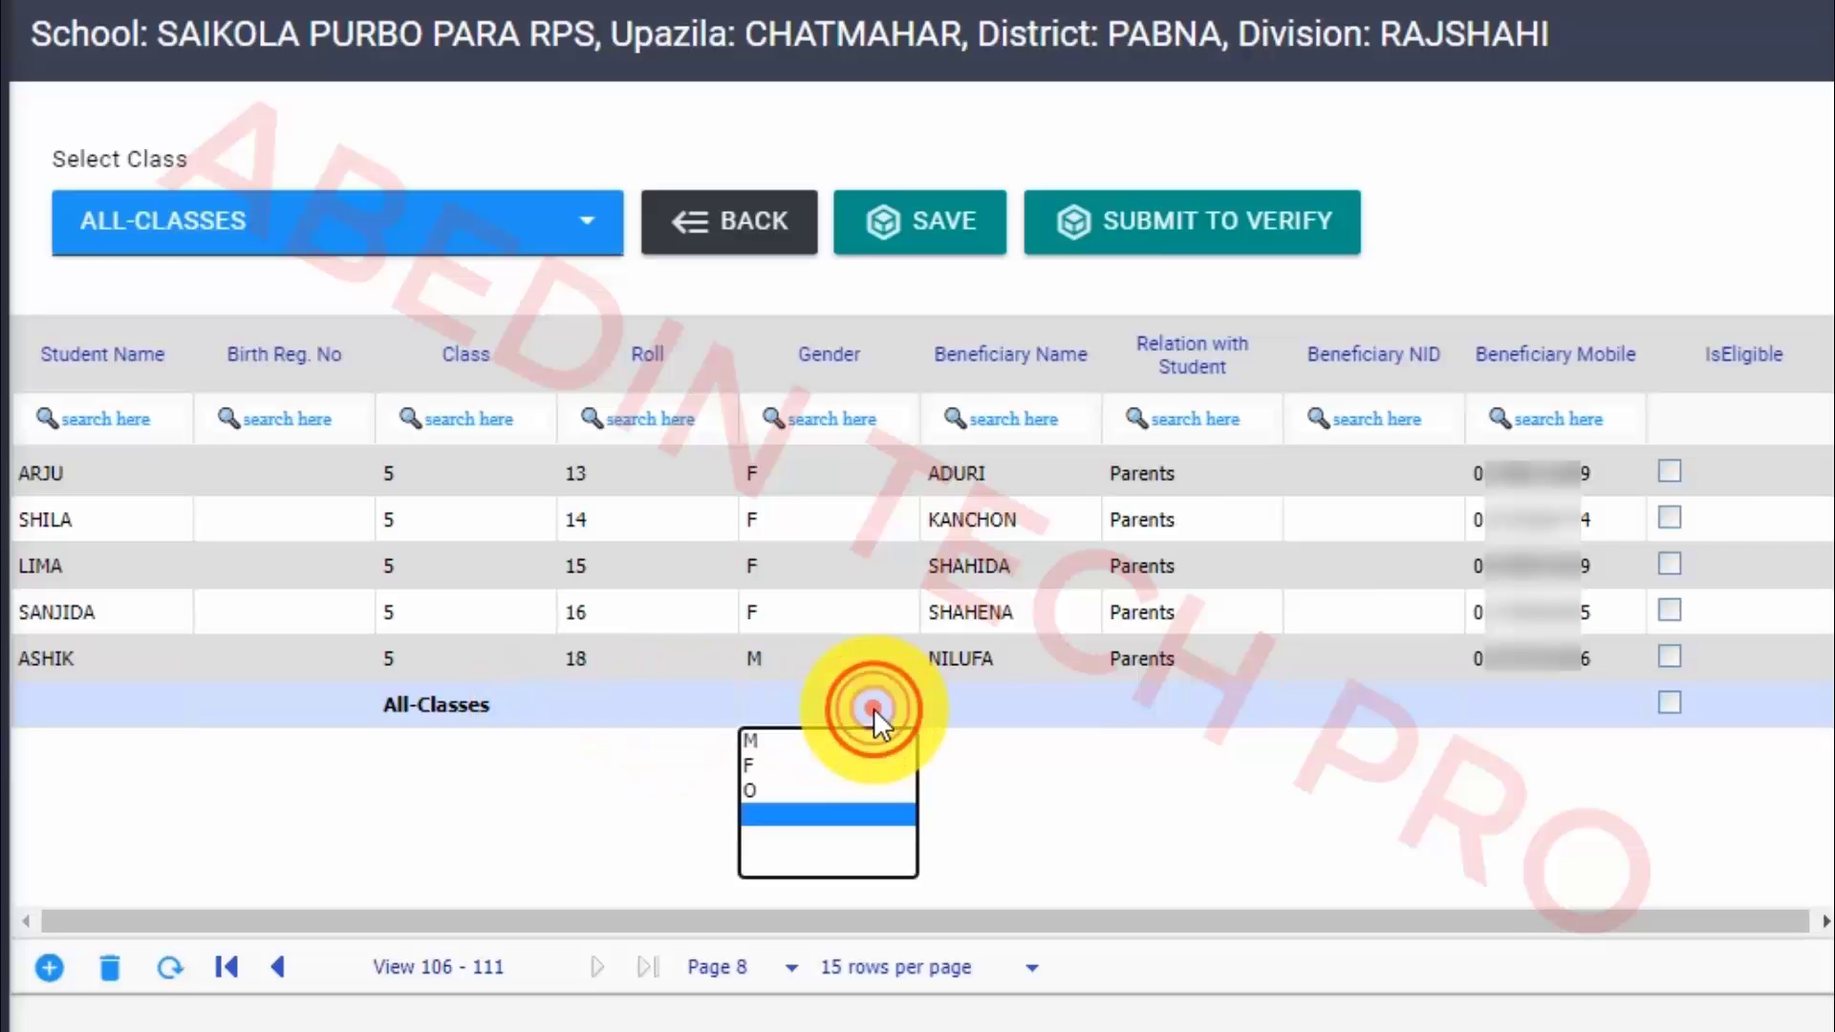
pyautogui.click(1080, 700)
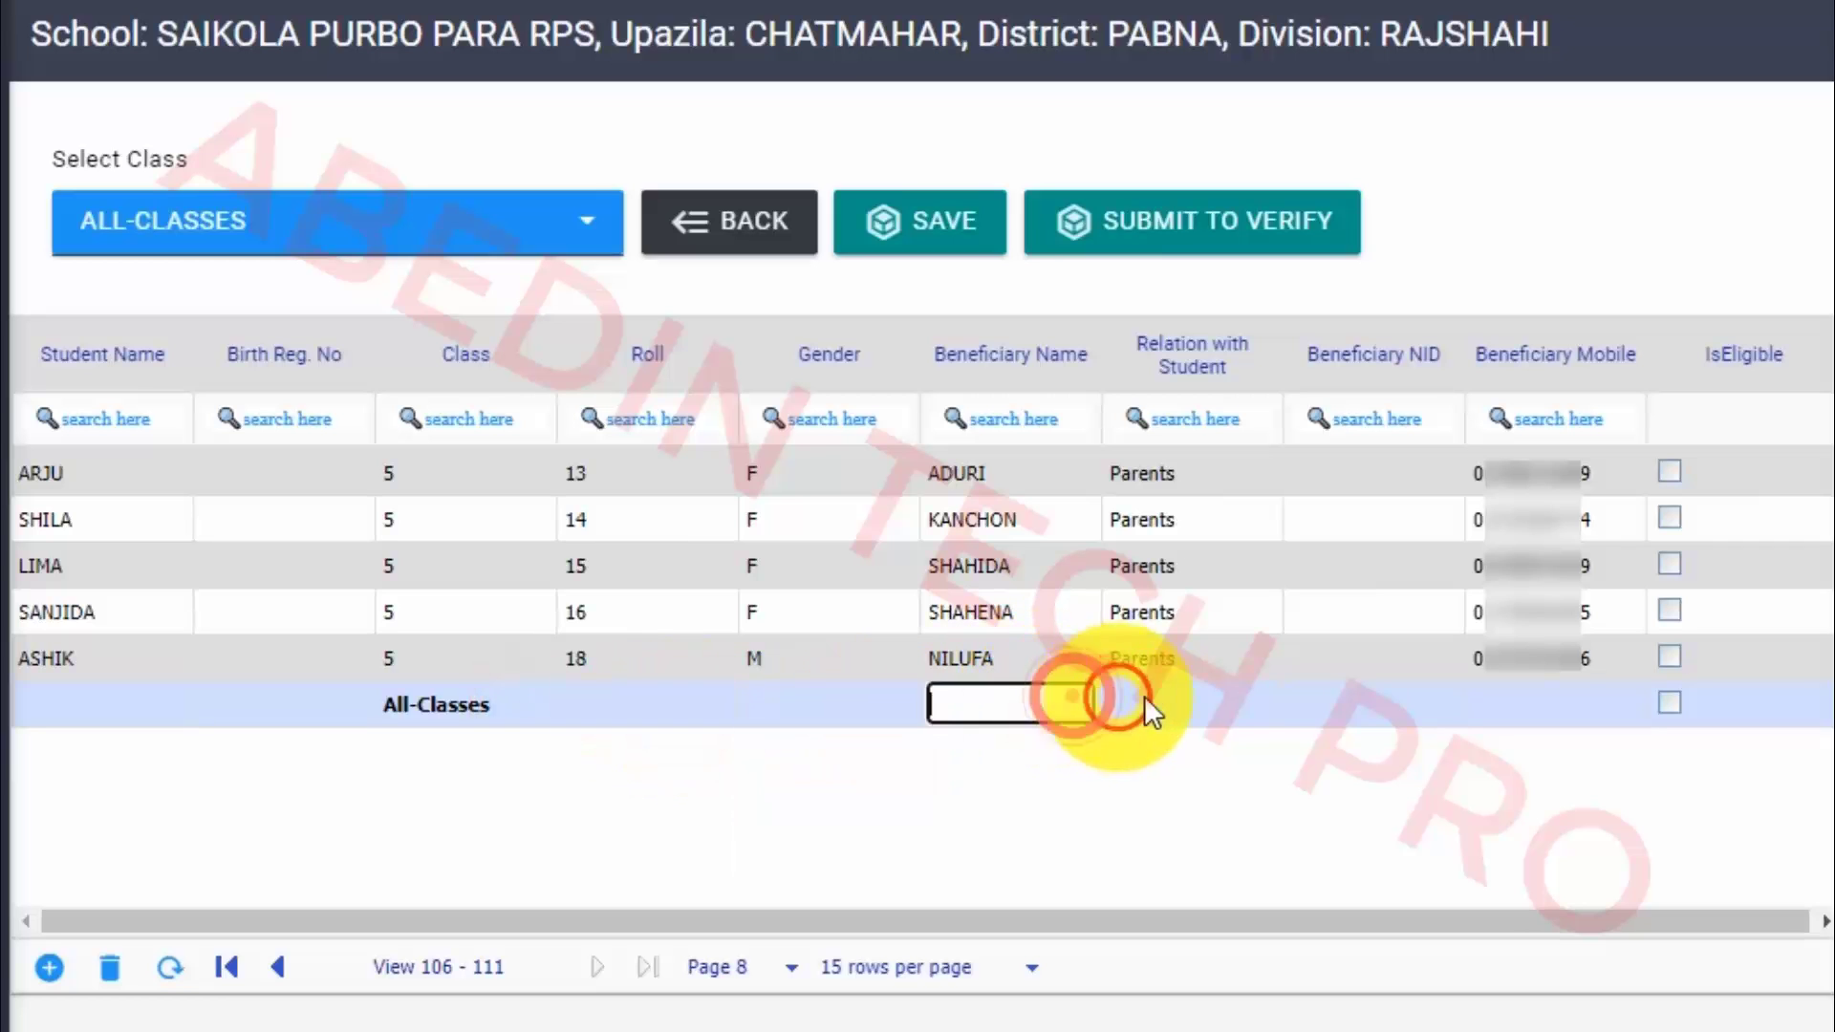
pyautogui.click(1231, 704)
pyautogui.click(1037, 734)
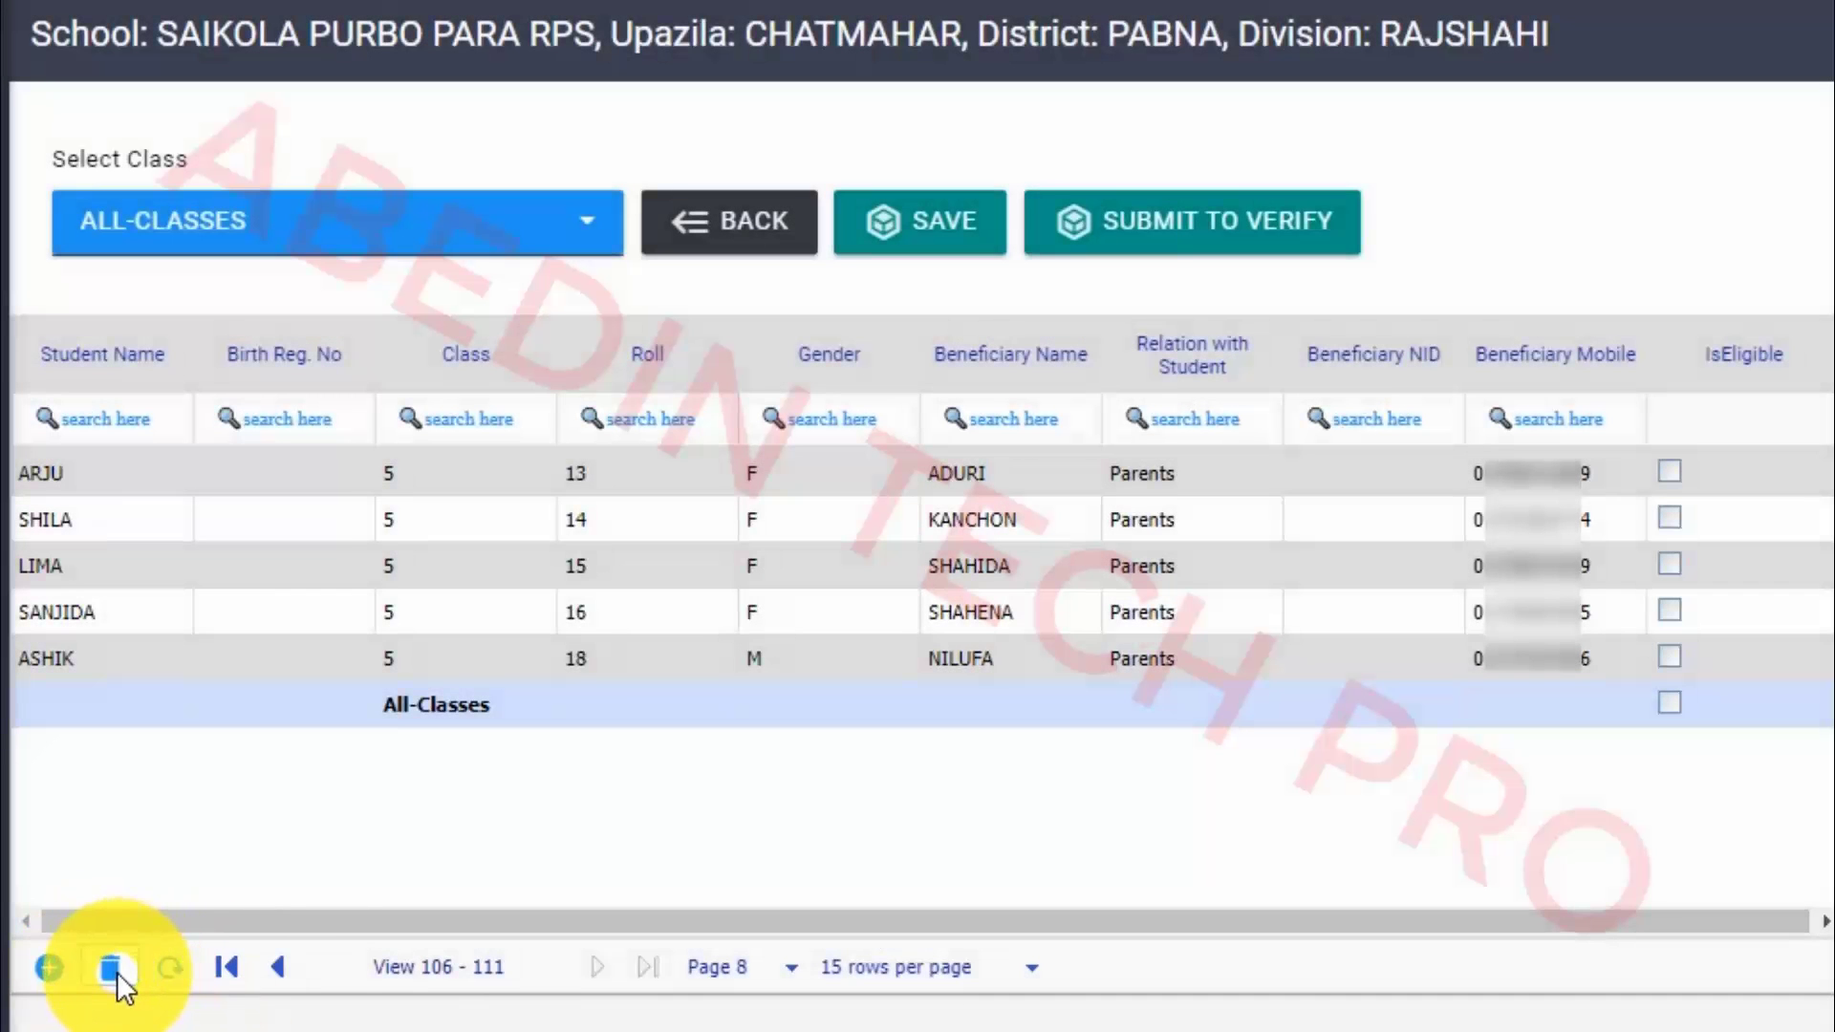
pyautogui.click(759, 657)
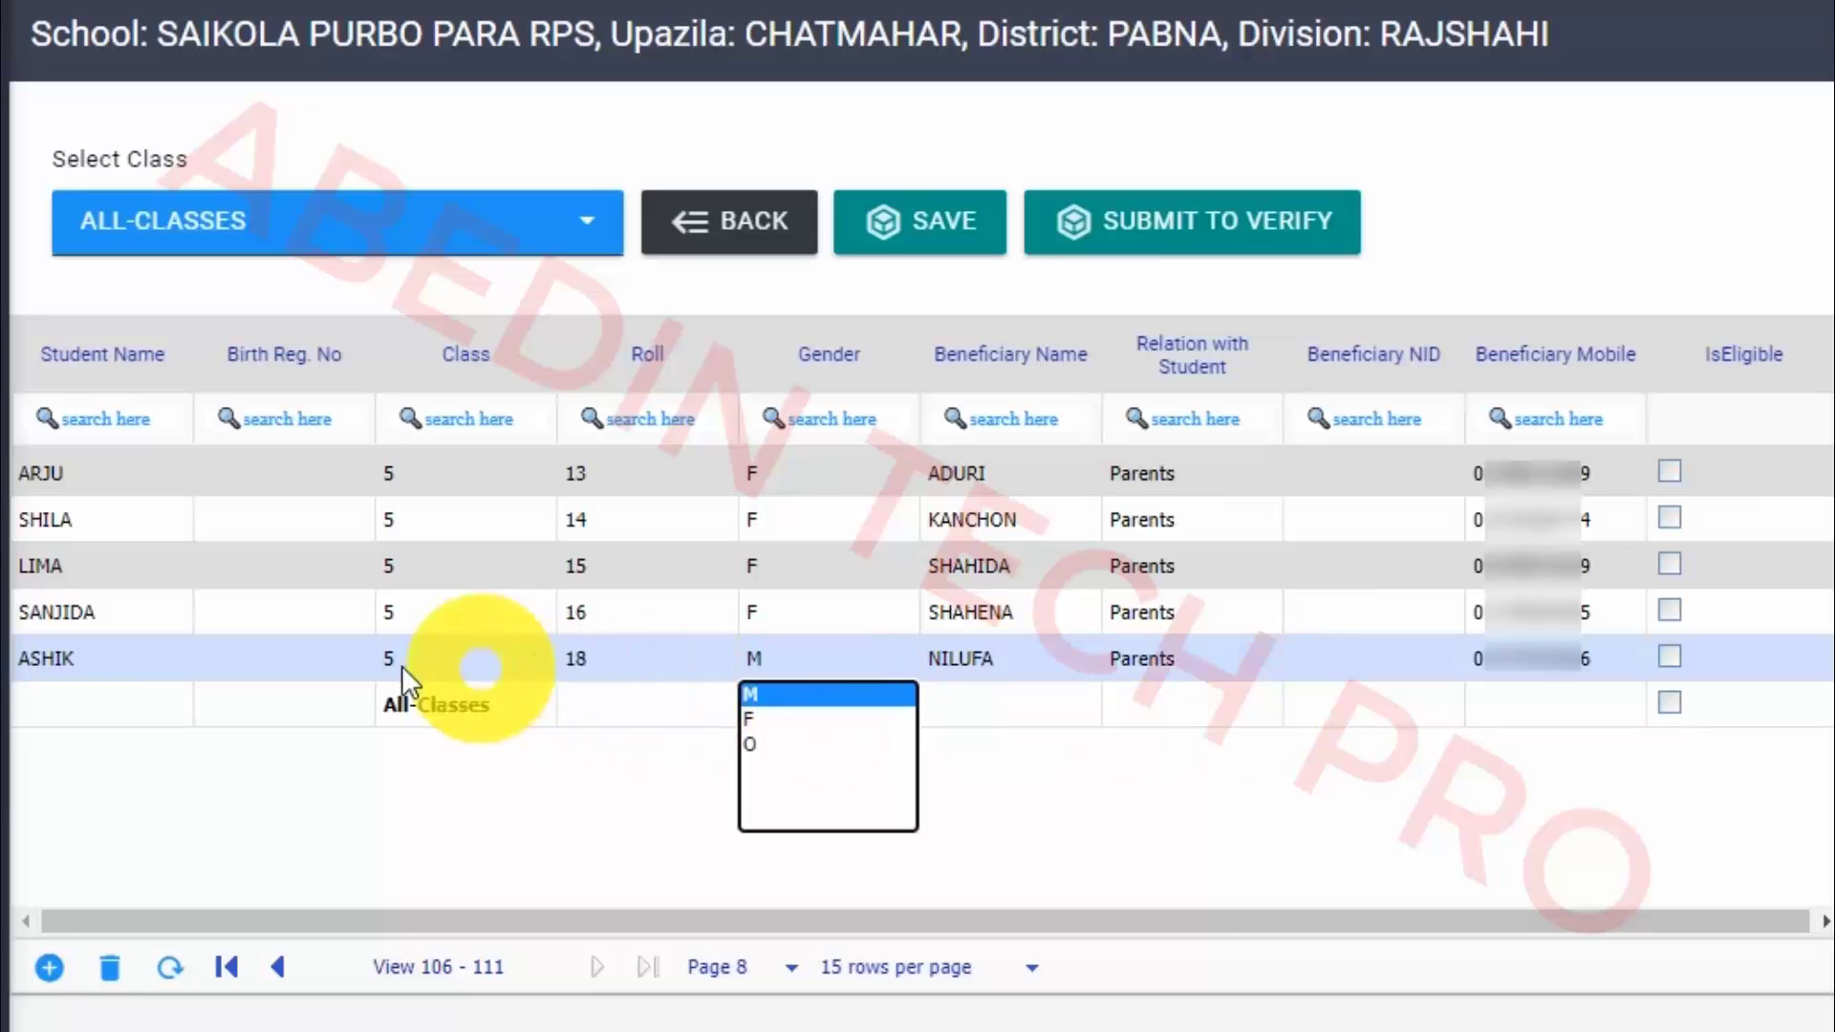
pyautogui.click(277, 781)
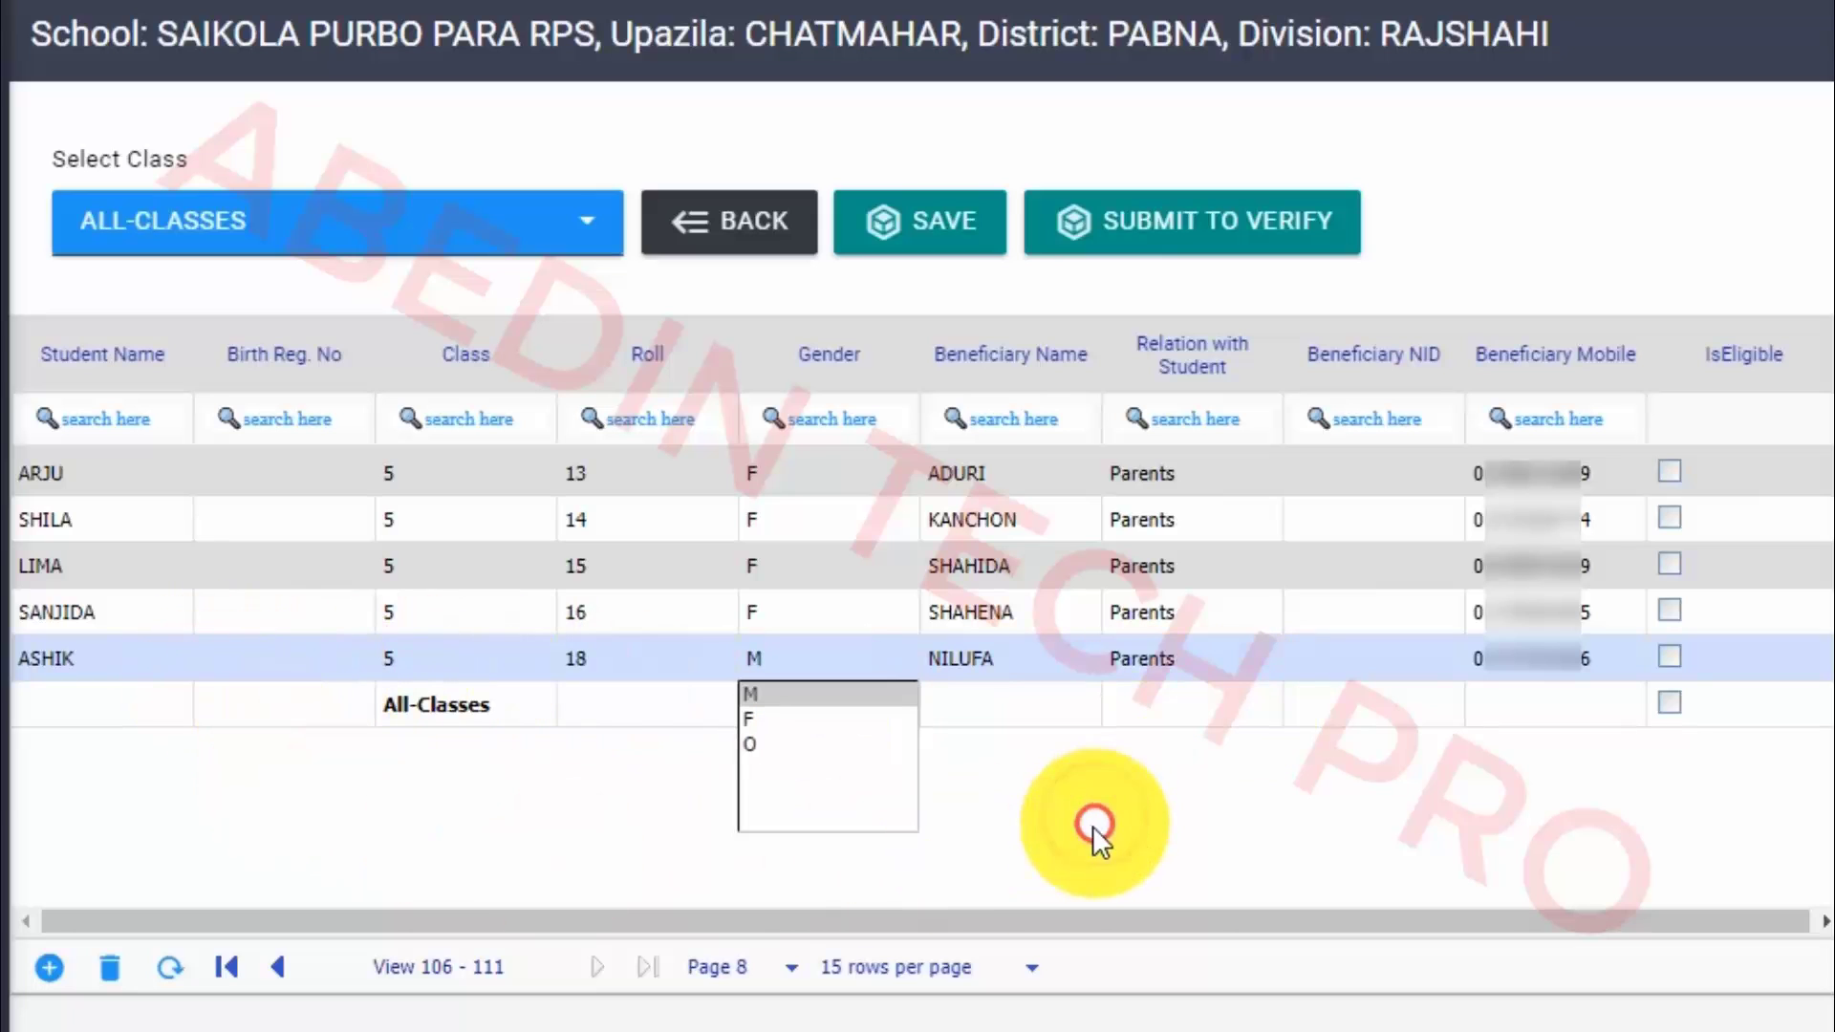